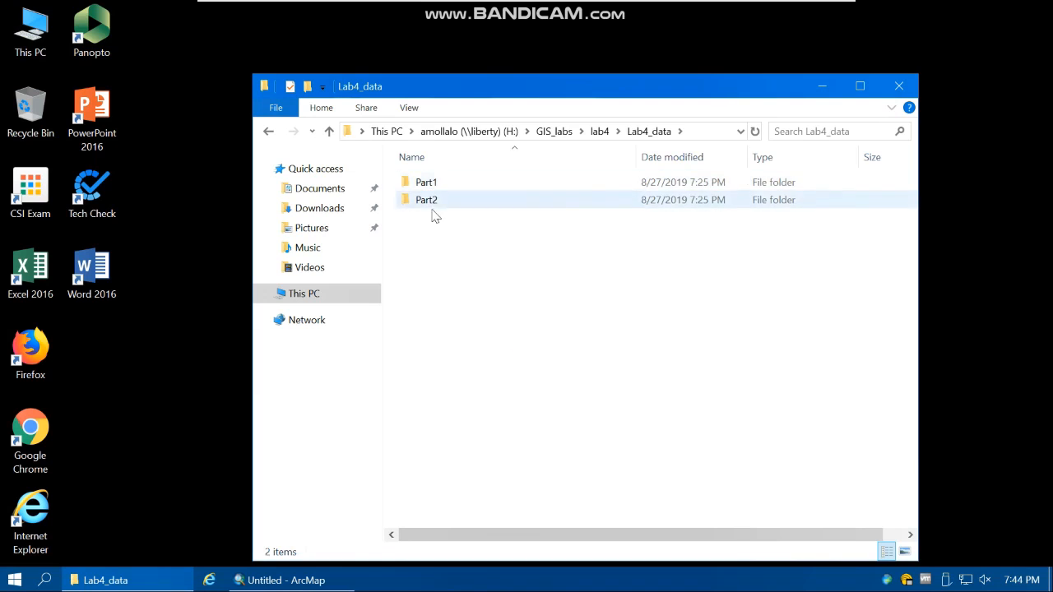
- Switch to ArcMap and add the OH_Cancer.shp shapefile from the lab4 Part1 data folder to the map
left_click(271, 579)
left_click(211, 50)
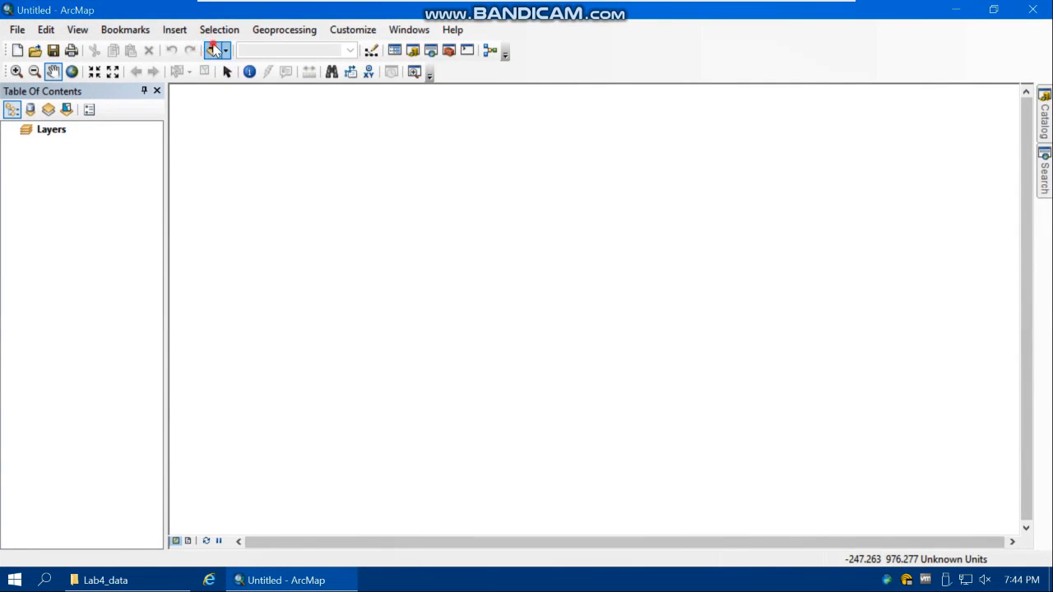
left_click(547, 188)
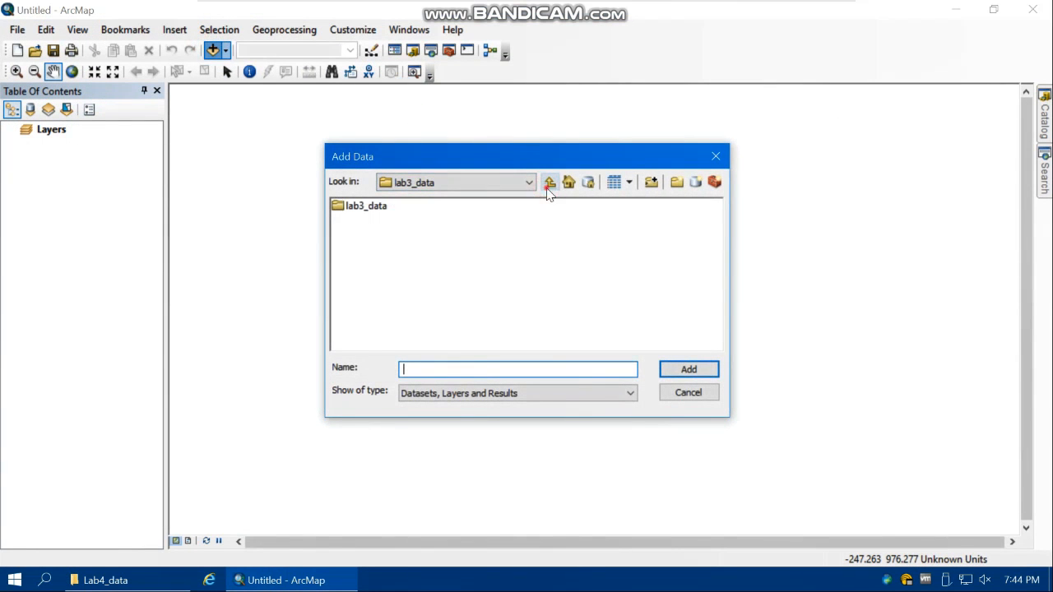
left_click(549, 183)
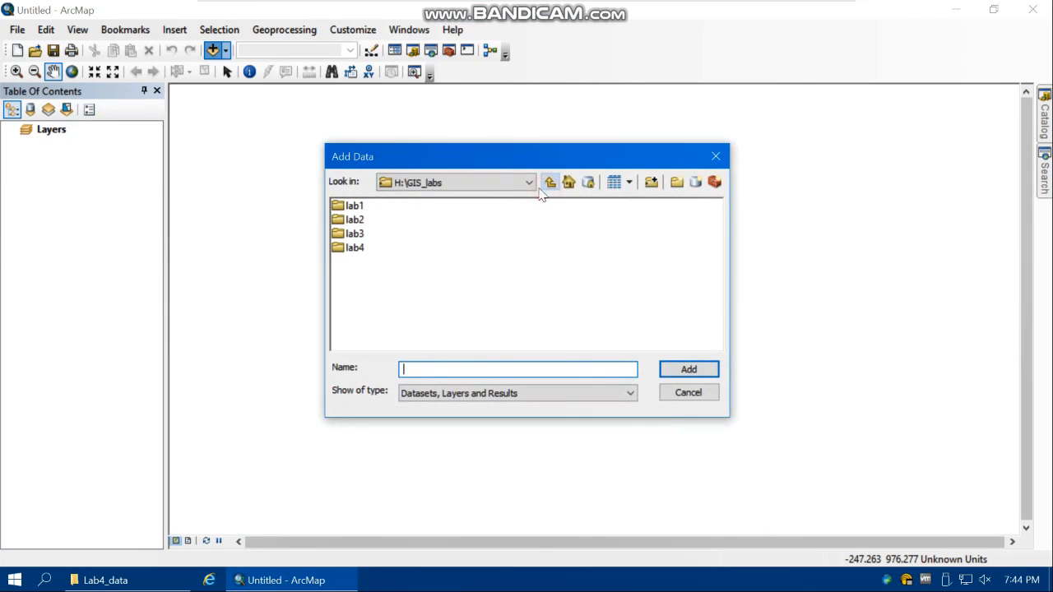
double_click(356, 245)
double_click(366, 207)
double_click(366, 209)
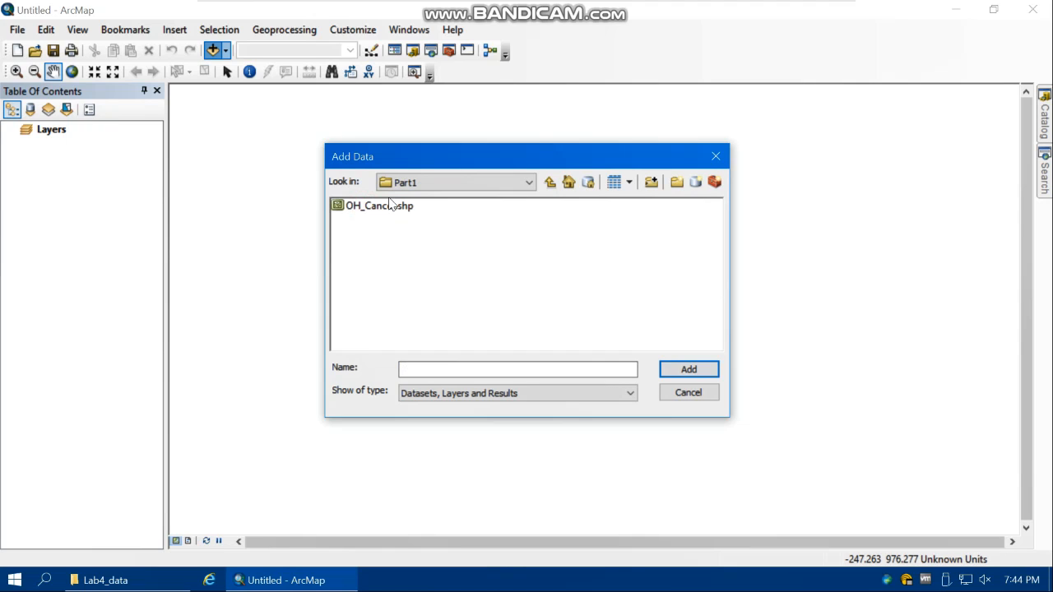
left_click(389, 205)
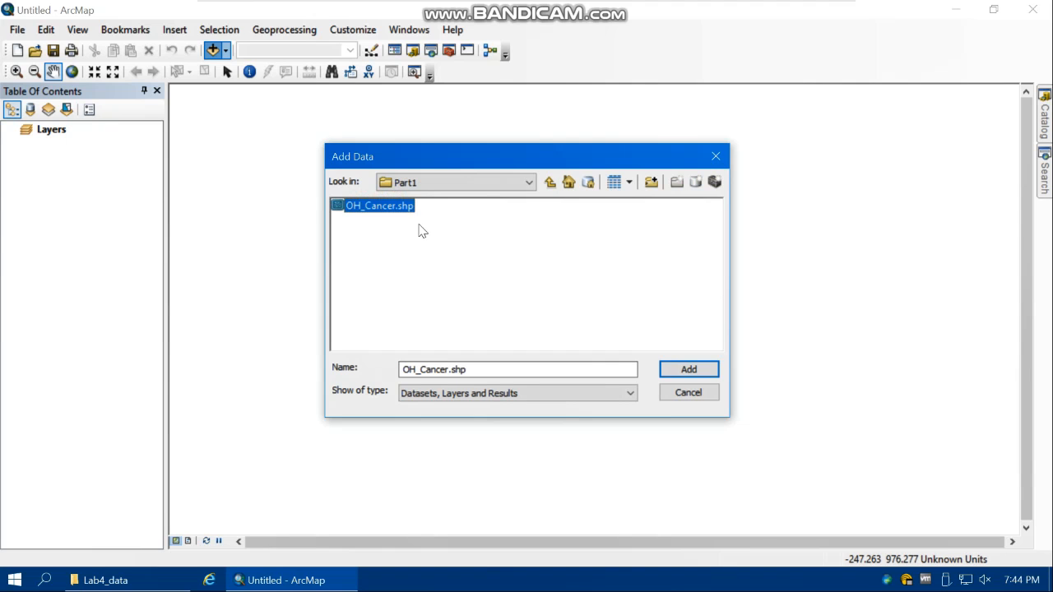
left_click(688, 370)
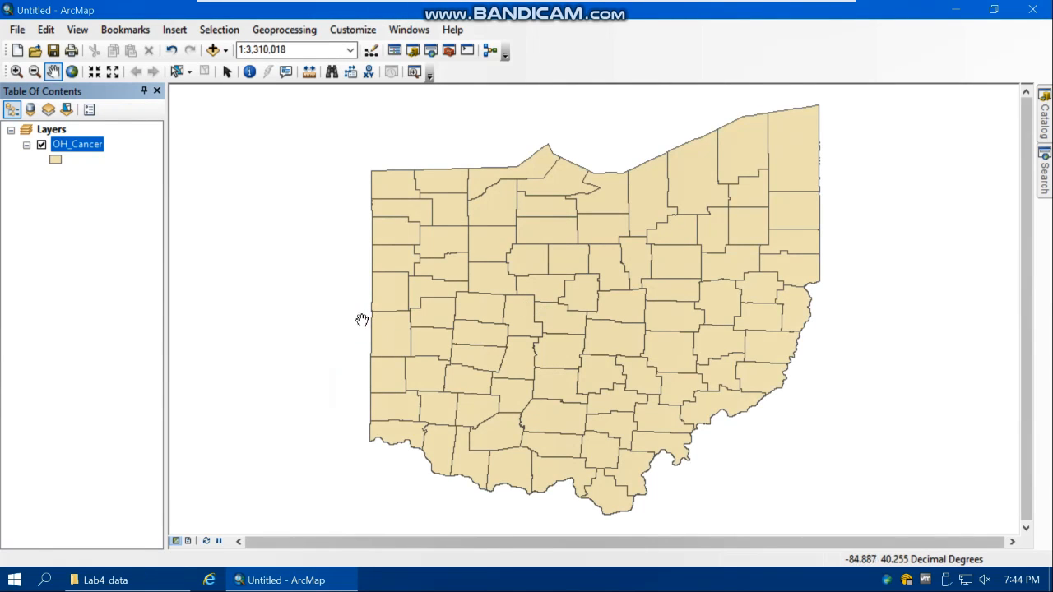
- Examine the OH_Cancer attribute table, including its CancerSite, age-adjusted and cancer count columns, from the first to the last records
right_click(92, 145)
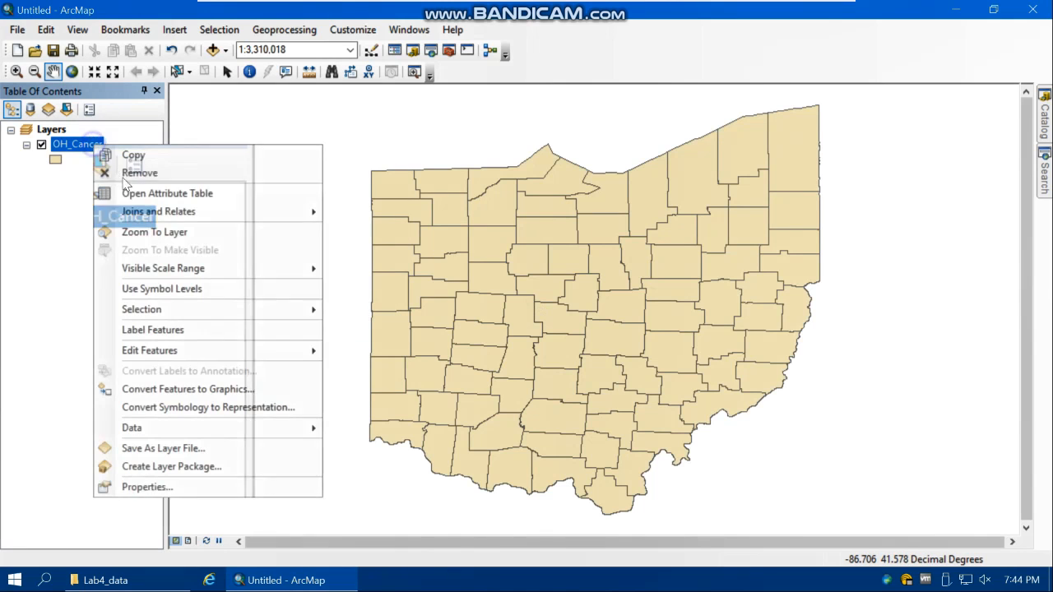
left_click(136, 196)
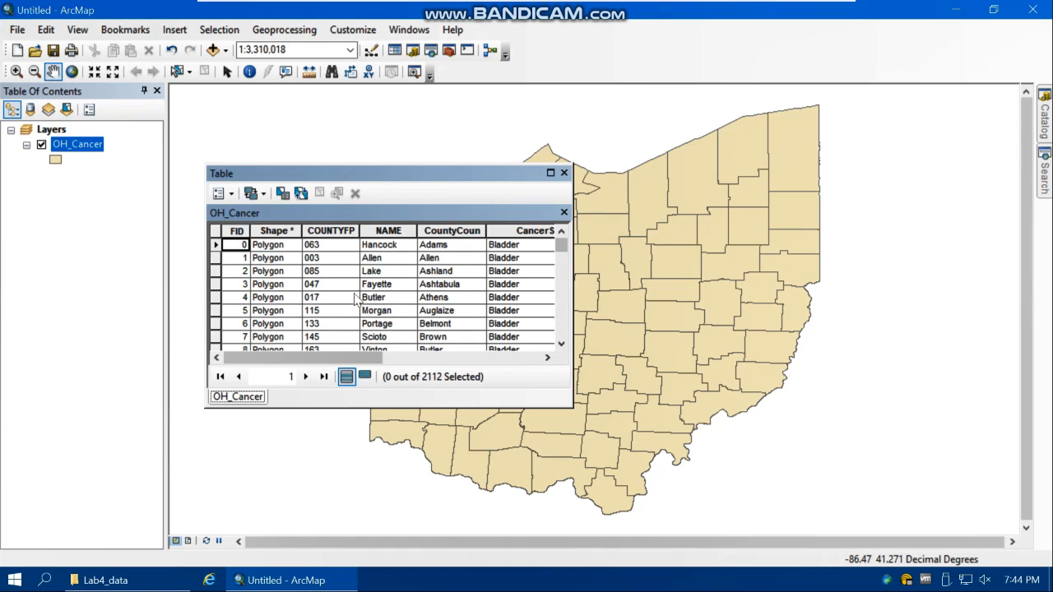
left_click(528, 257)
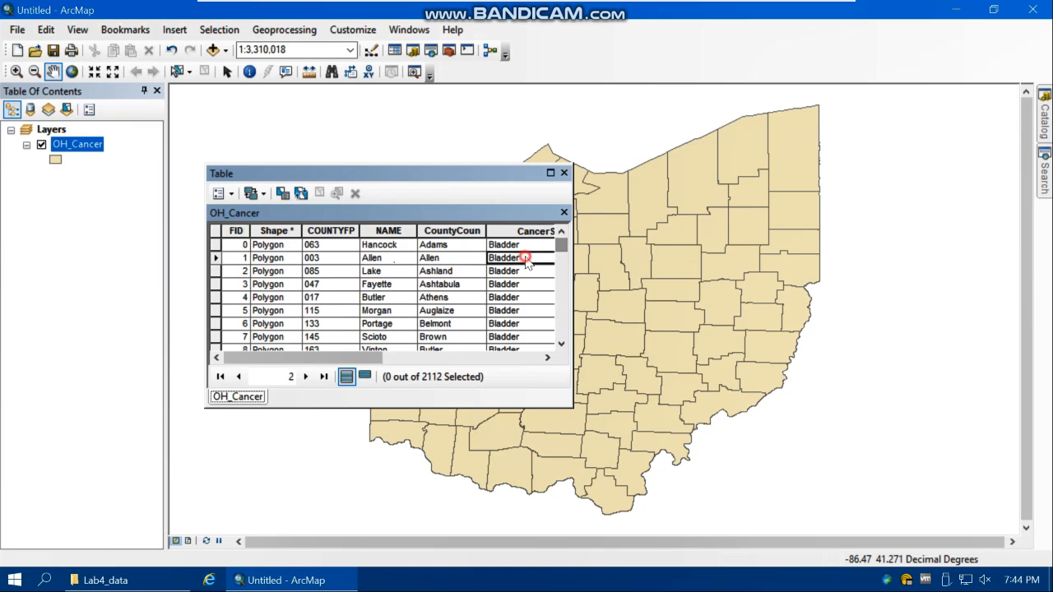
left_click_drag(561, 245, 569, 340)
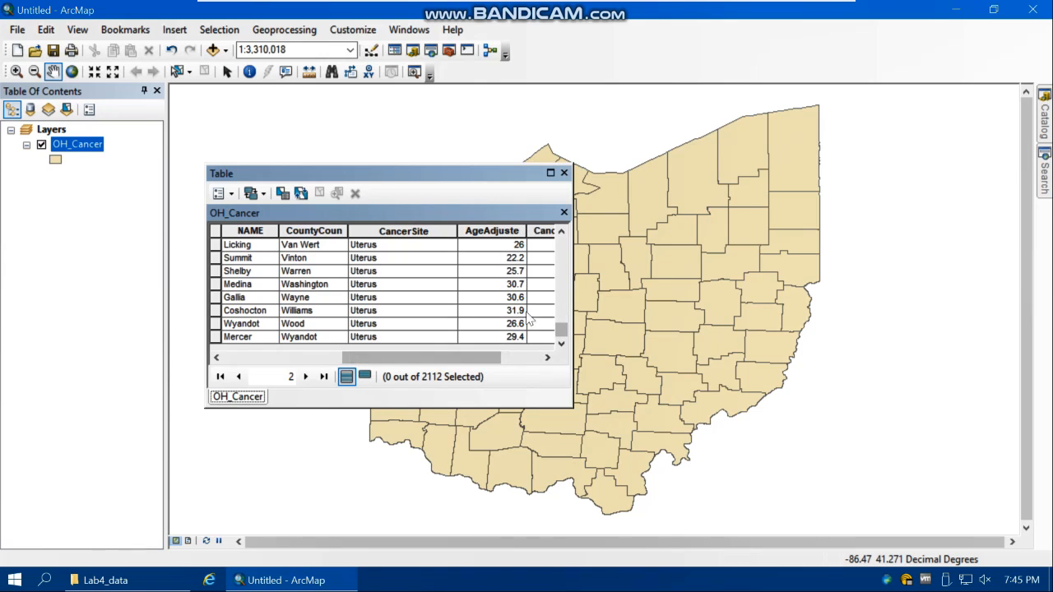
left_click(562, 318)
left_click_drag(562, 324, 562, 313)
left_click_drag(494, 357, 534, 357)
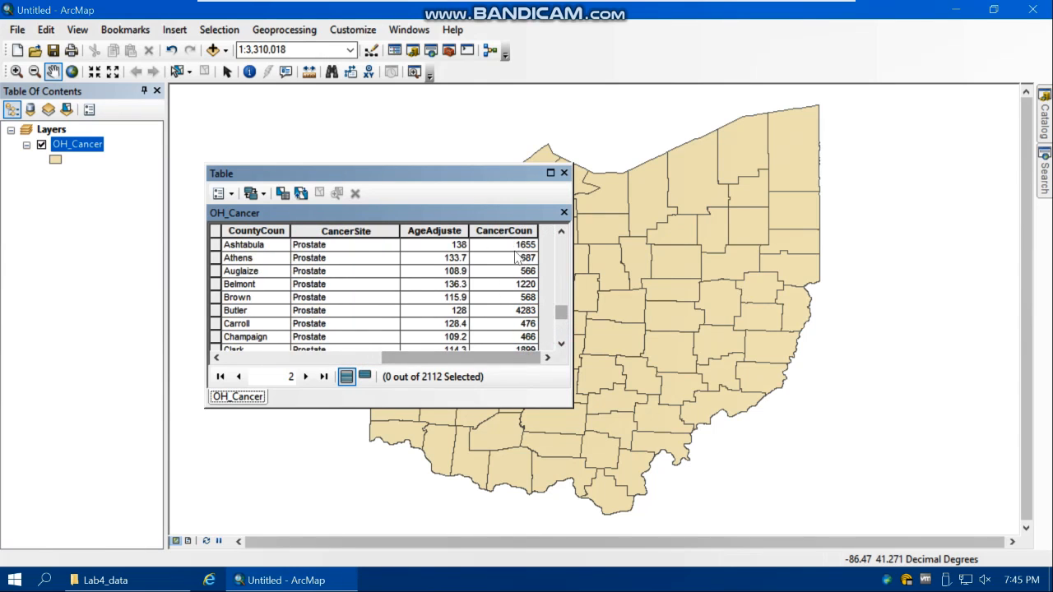
left_click_drag(563, 316, 562, 244)
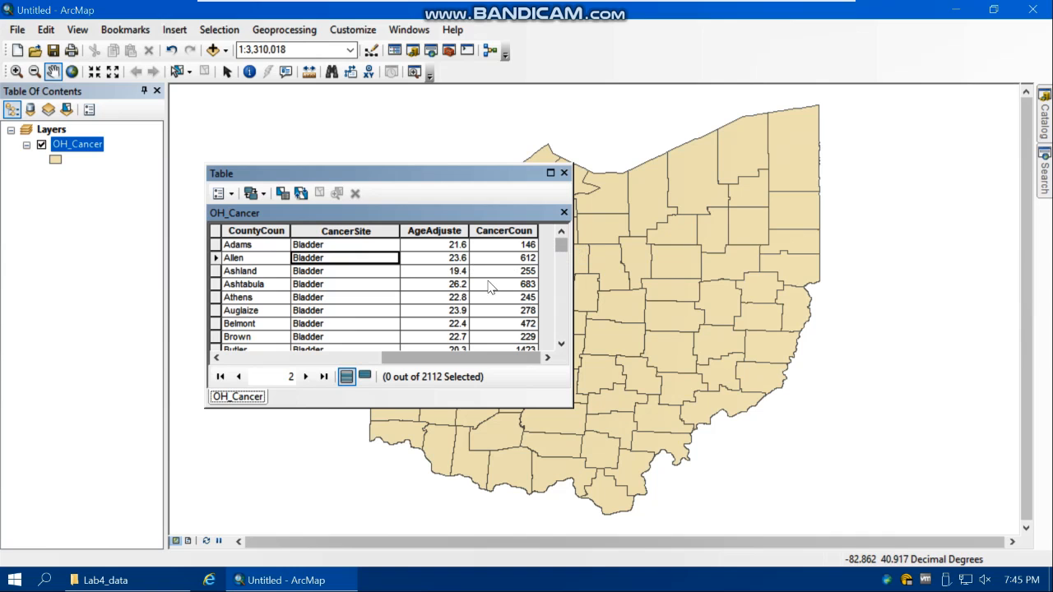
- Begin a Select By Attributes query on the OH_Cancer layer with the expression "CancerSite" =
left_click(218, 31)
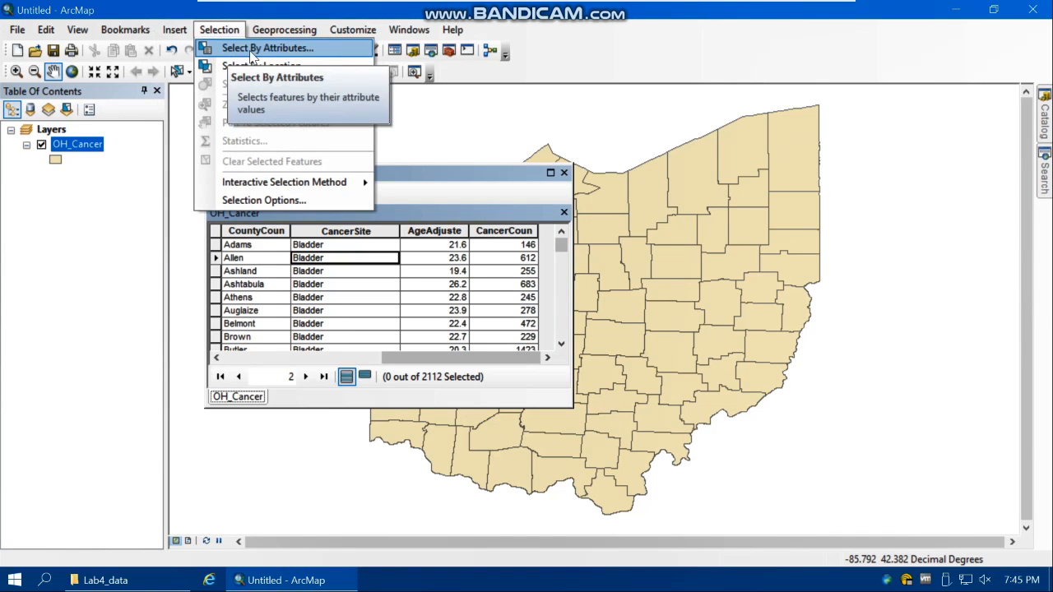
left_click(251, 48)
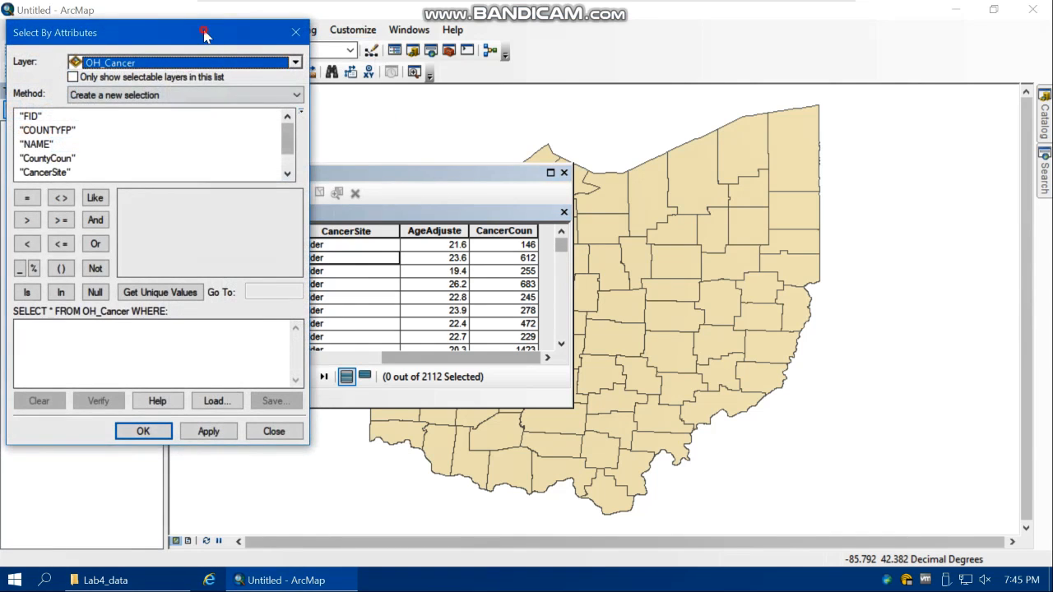
left_click_drag(206, 33, 519, 66)
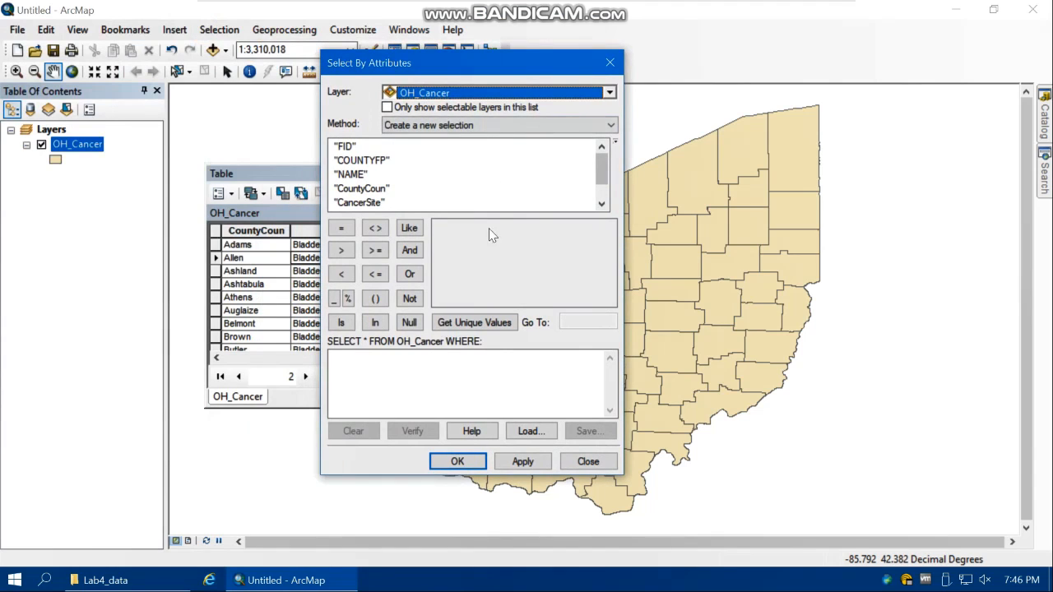
left_click(440, 374)
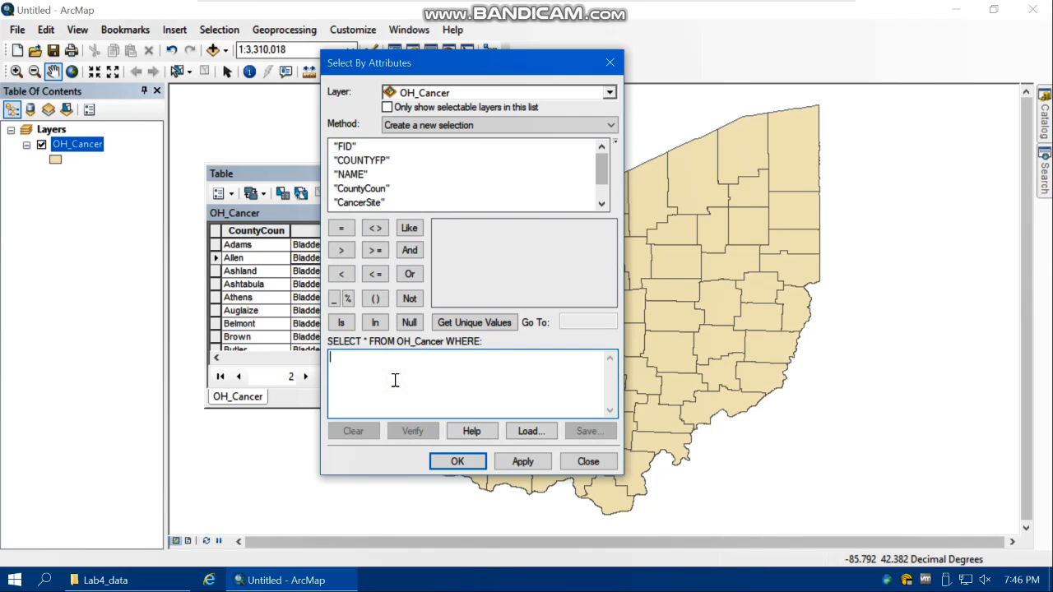
double_click(365, 203)
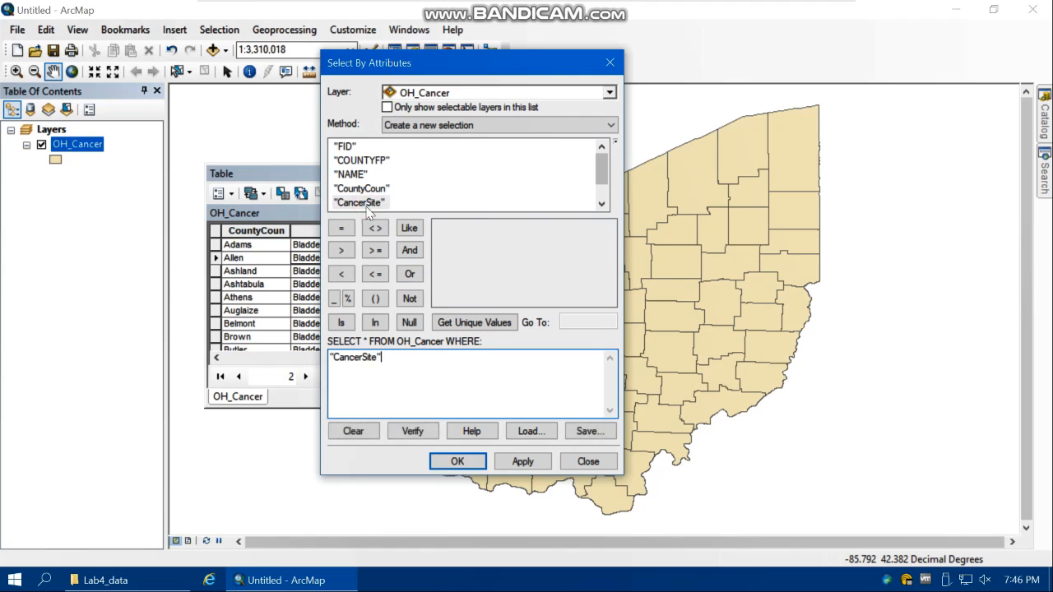
left_click(341, 230)
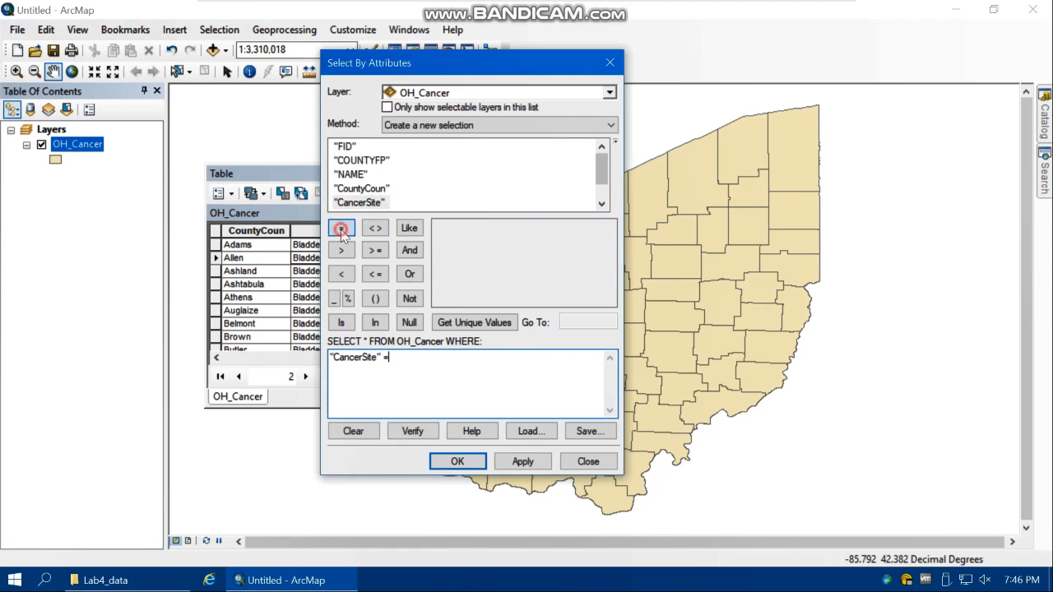
- List the unique CancerSite values and complete the query expression with 'Leukemia'
left_click(466, 326)
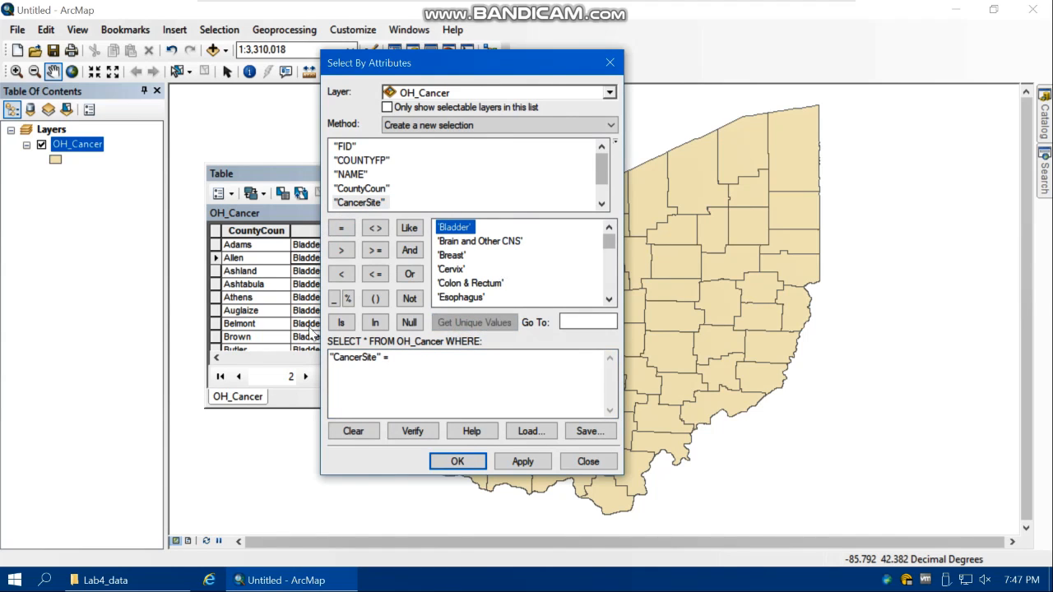
left_click_drag(393, 64, 503, 68)
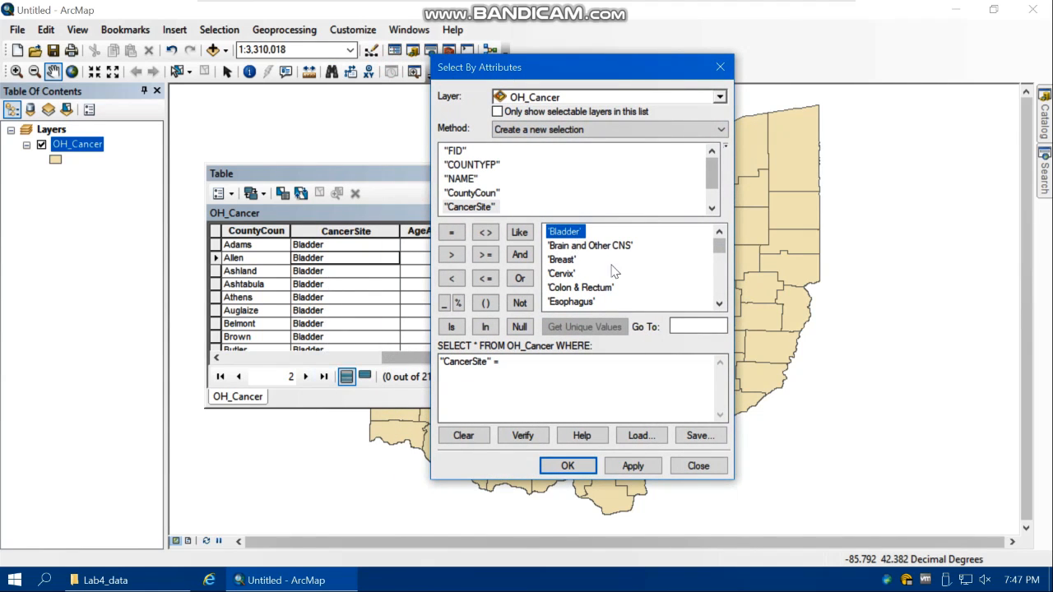
left_click(719, 303)
left_click(719, 302)
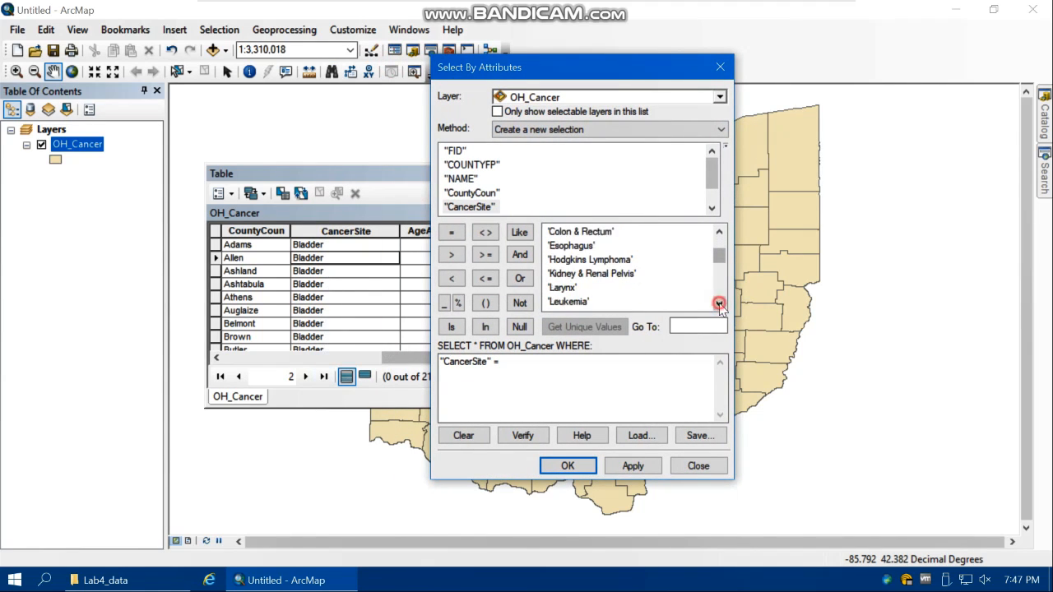
left_click(719, 302)
left_click(718, 303)
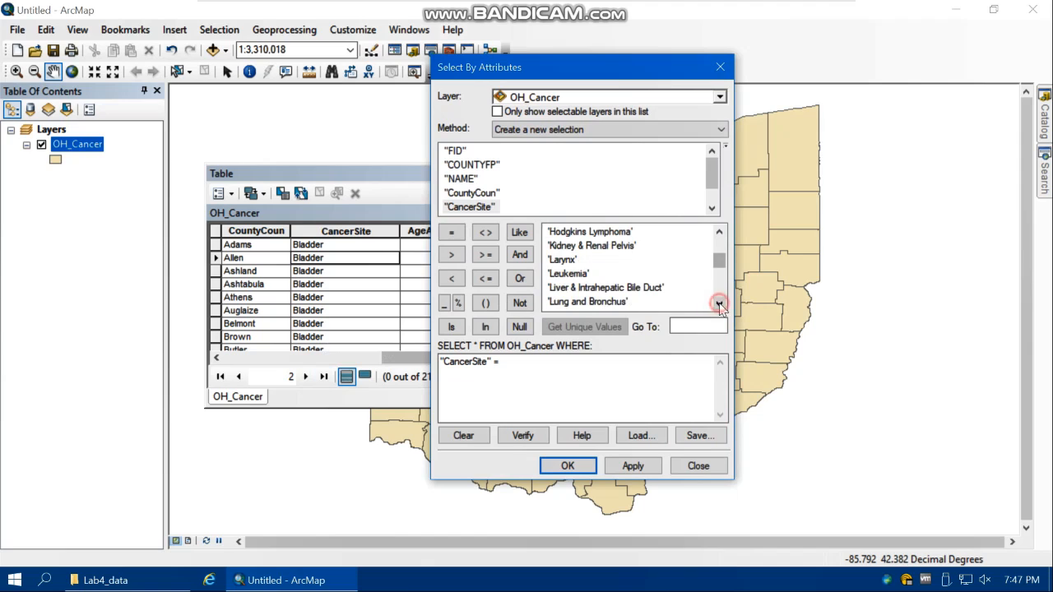
double_click(580, 275)
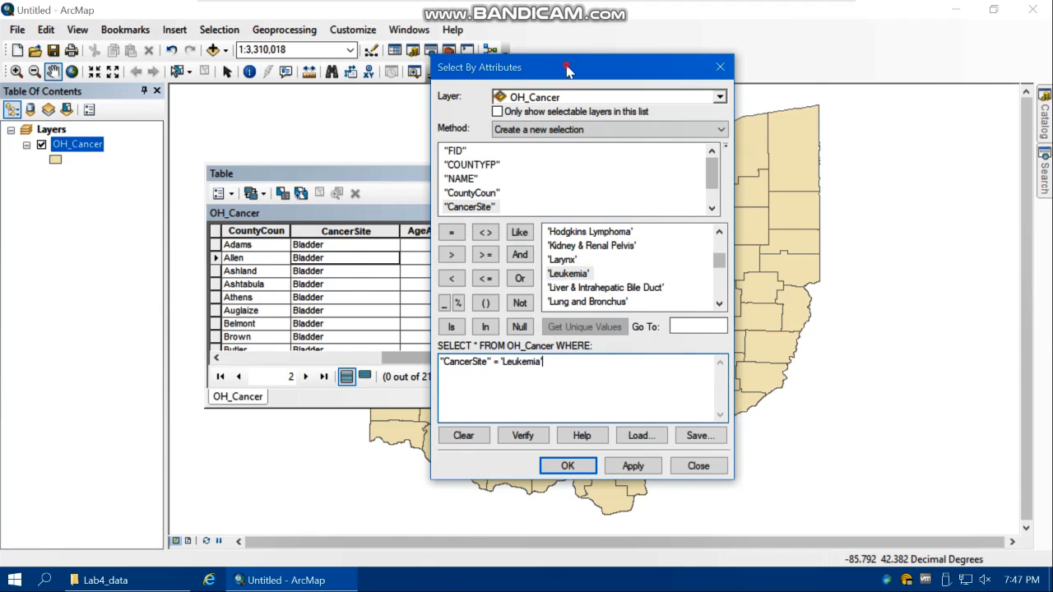
left_click_drag(567, 66, 505, 58)
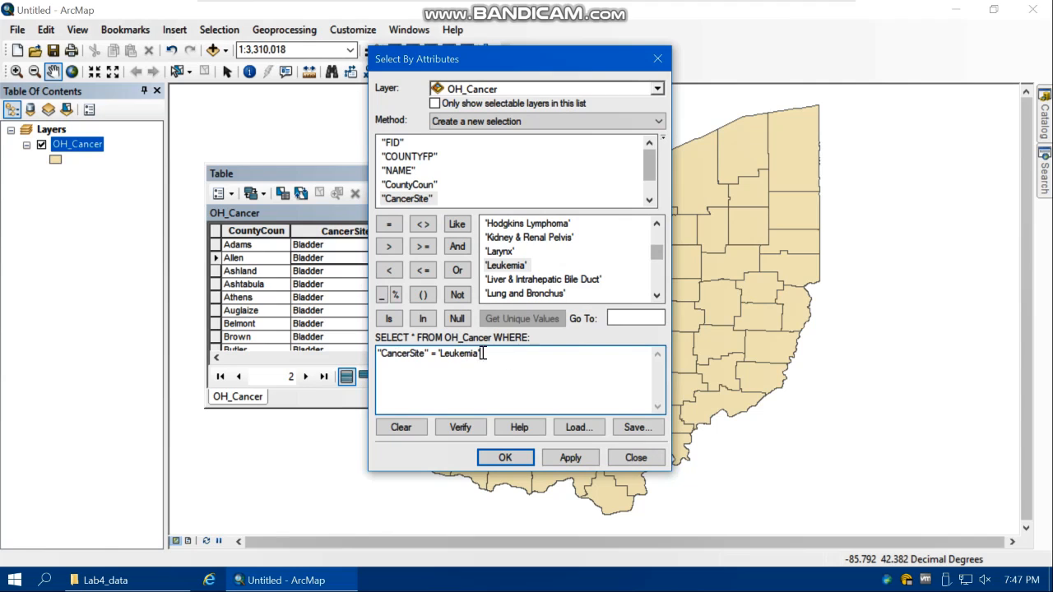
- Verify the expression "CancerSite" = 'Leukemia' and apply it as a new selection on OH_Cancer
left_click(466, 428)
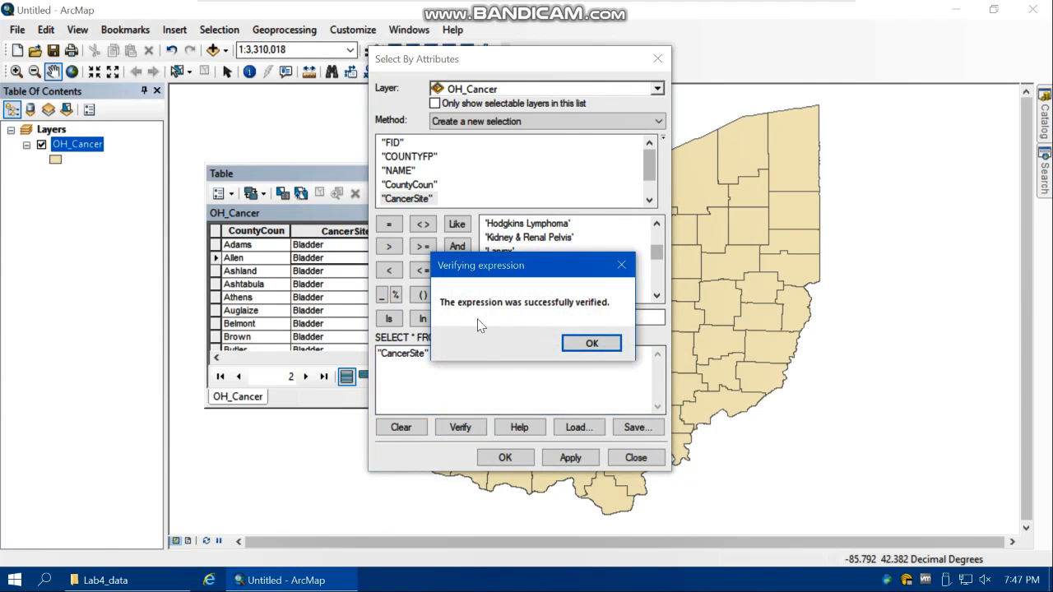
left_click(599, 345)
left_click(570, 458)
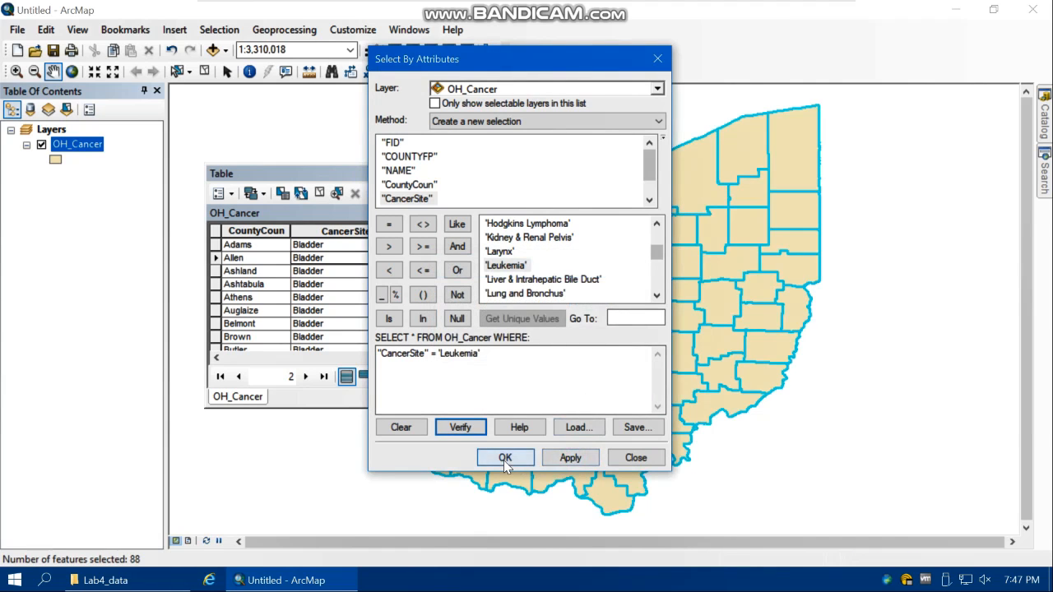
left_click(503, 458)
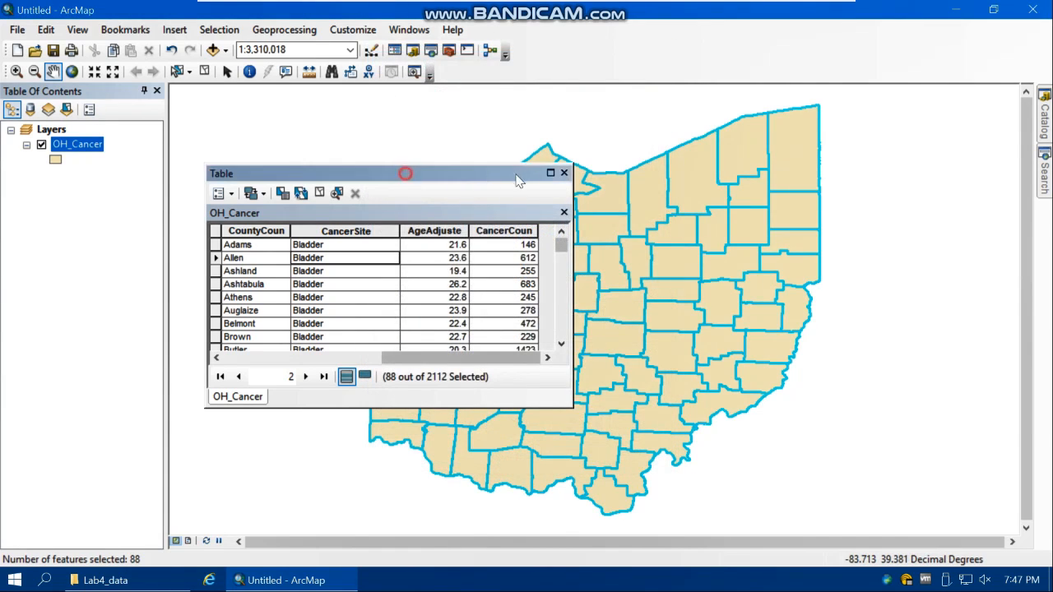
- Review the highlighted leukemia rows in the OH_Cancer attribute table and show only the selected records
left_click_drag(404, 171, 521, 182)
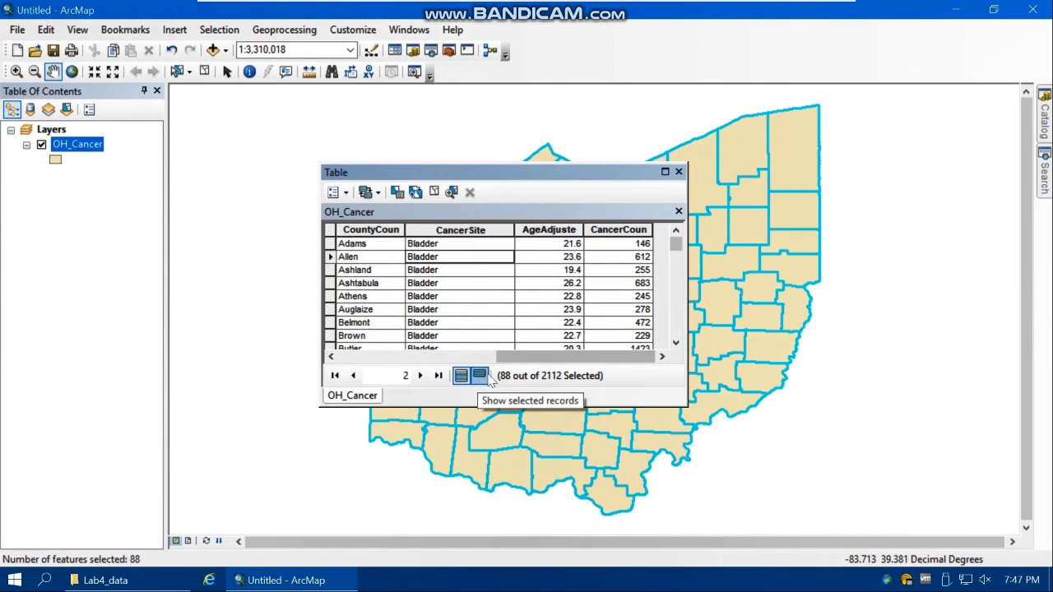
left_click_drag(676, 244, 676, 278)
scroll(438, 306, "up", 7)
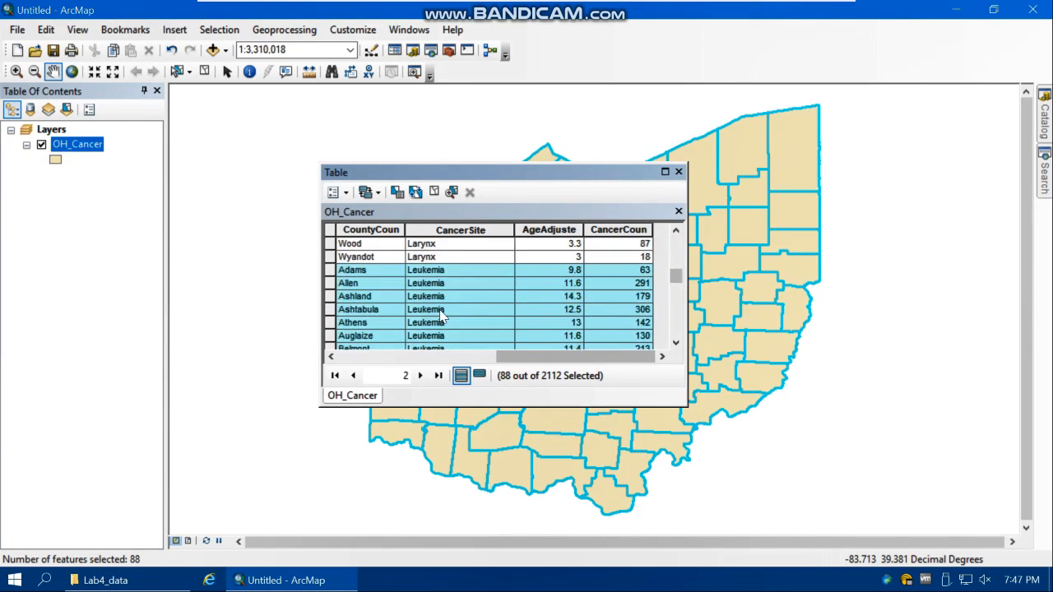
scroll(435, 292, "down", 11)
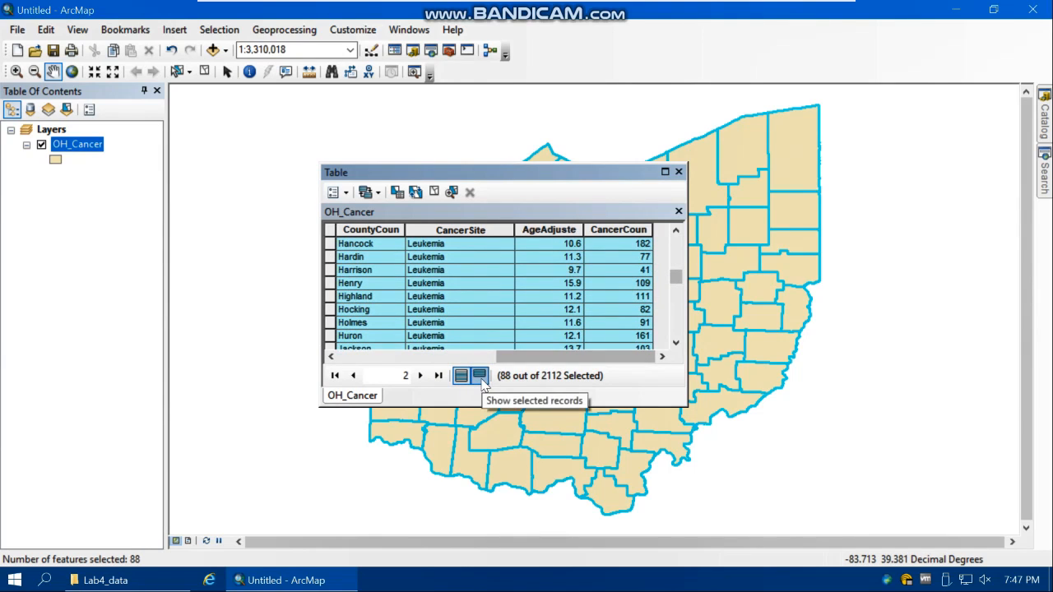
left_click(480, 377)
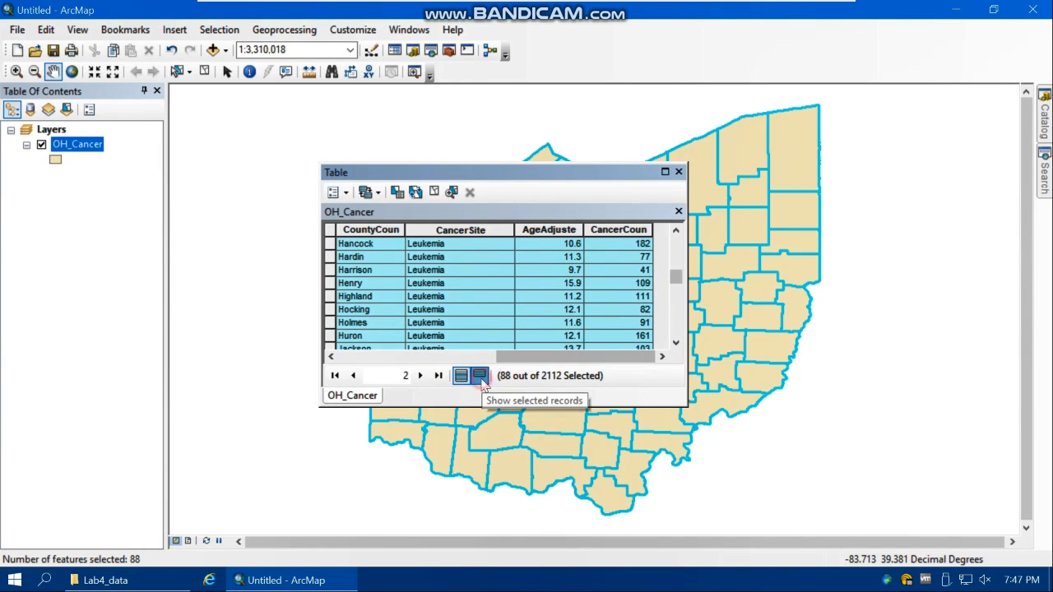
left_click(467, 357)
left_click_drag(498, 362, 571, 266)
left_click(576, 247)
mouse_move(679, 244)
left_mouse_down()
mouse_move(678, 344)
mouse_move(677, 238)
left_mouse_up()
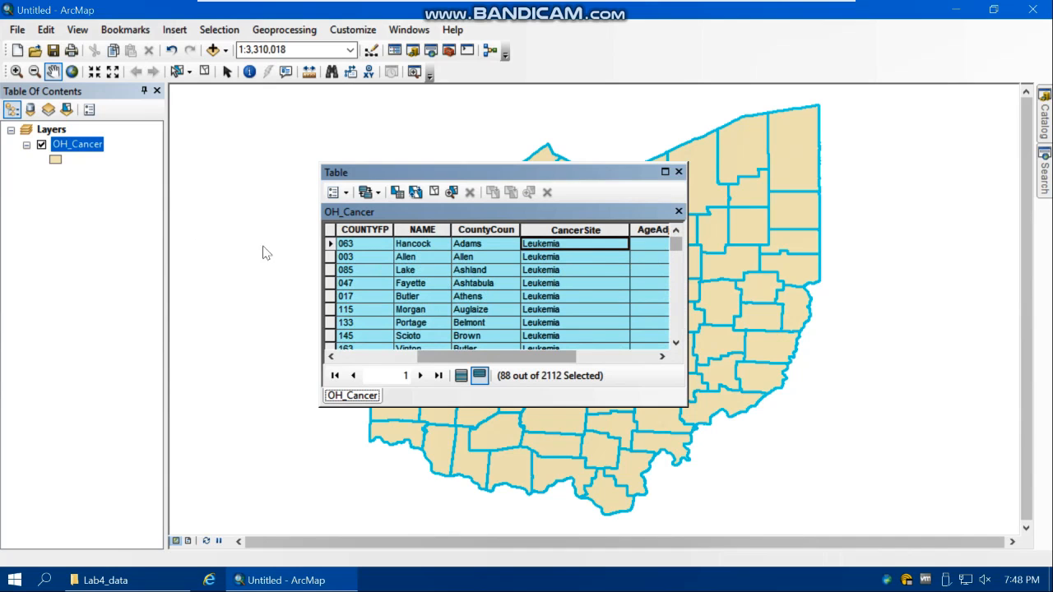
- Create a new layer from the selected leukemia features of the OH_Cancer layer
right_click(87, 145)
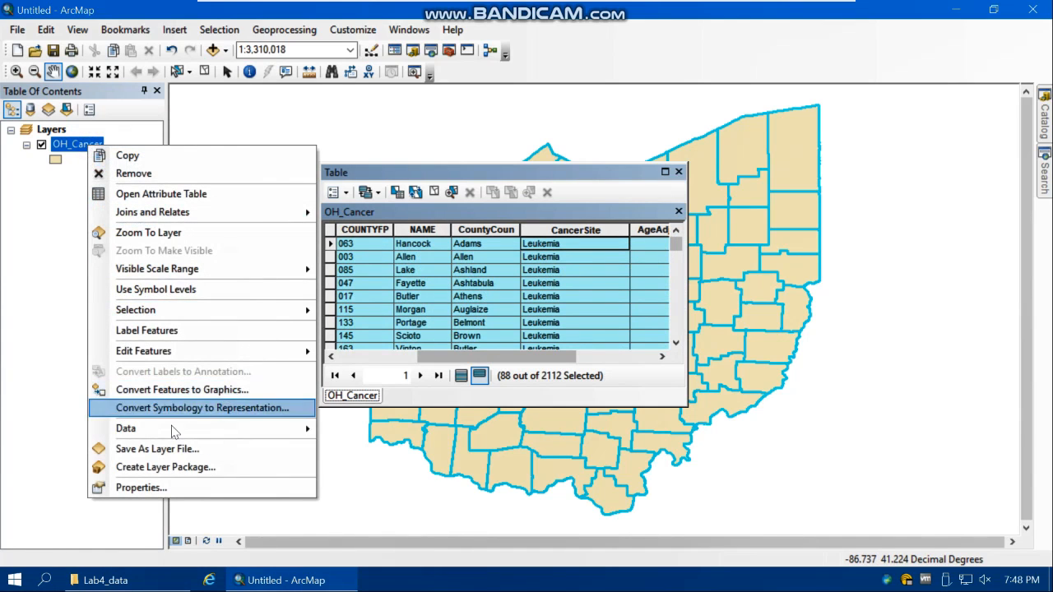
mouse_move(171, 429)
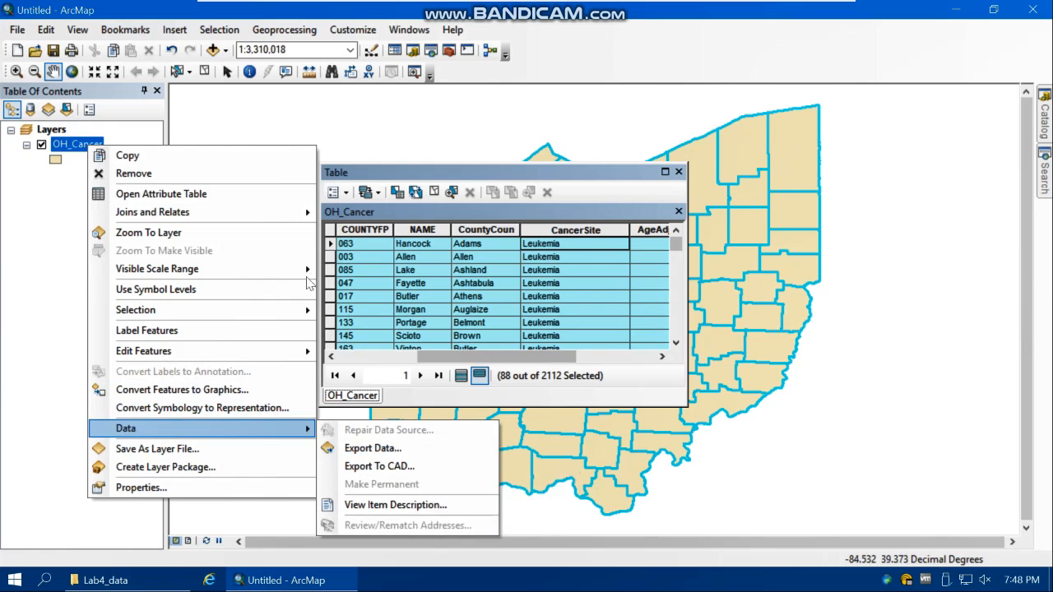
left_click(101, 144)
right_click(101, 145)
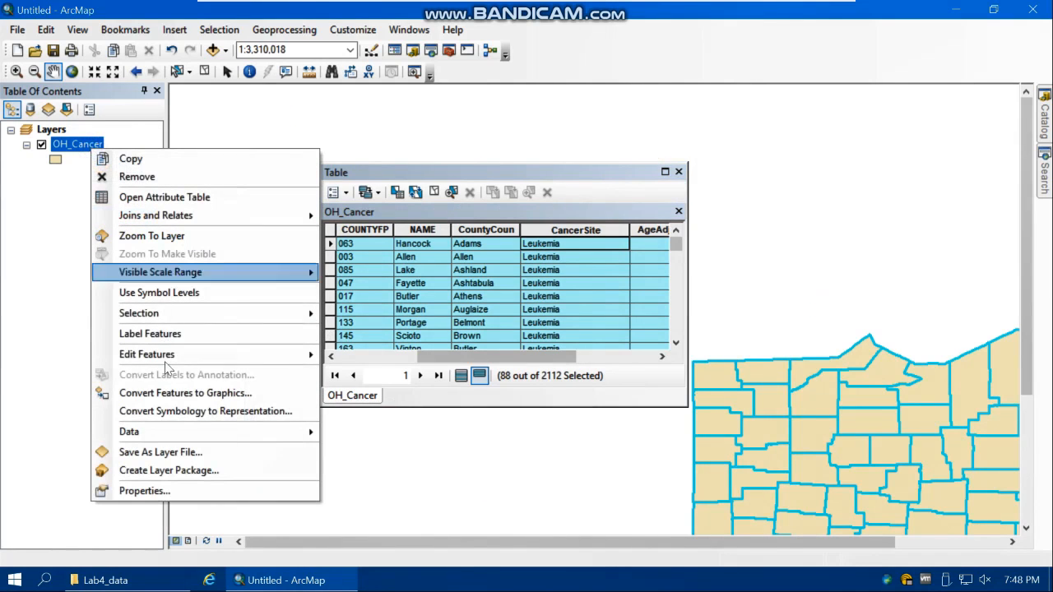
mouse_move(149, 317)
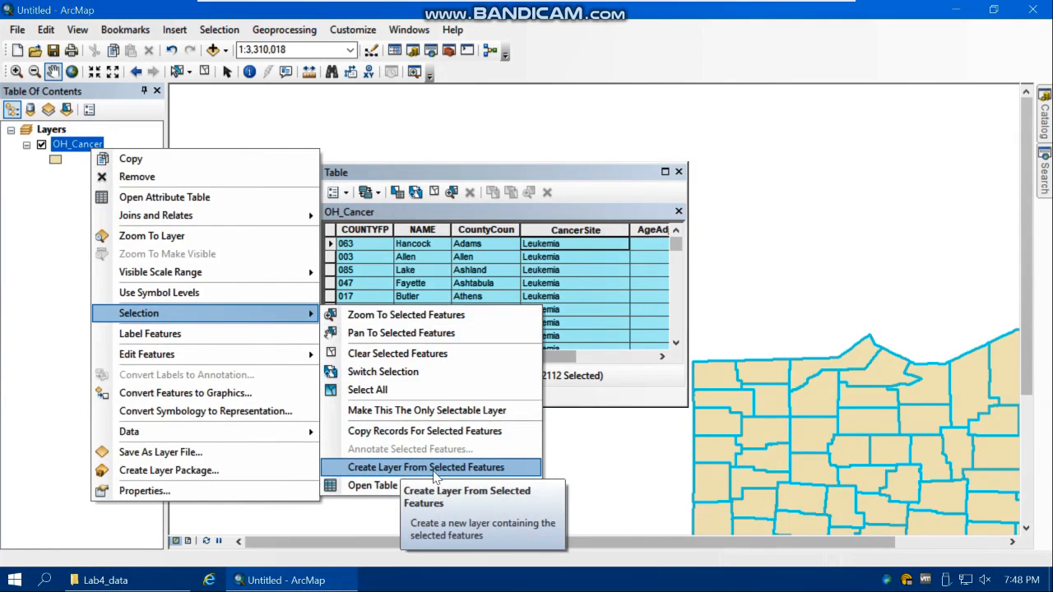
left_click(466, 469)
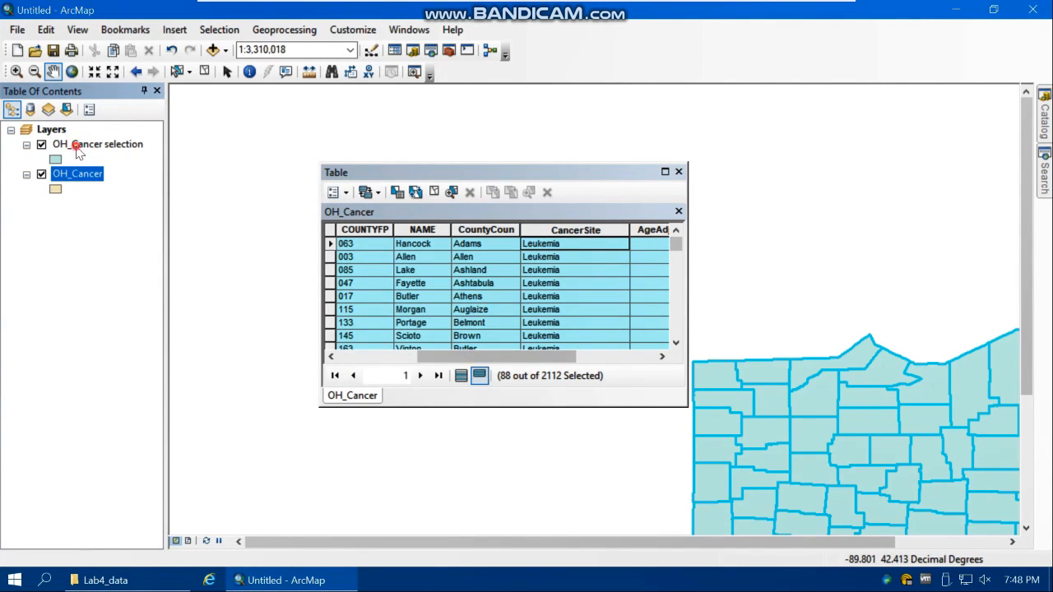
- Open the attribute table of the OH_Cancer selection layer and examine its CancerSite values through the last records
left_click(78, 148)
right_click(78, 148)
left_click(110, 196)
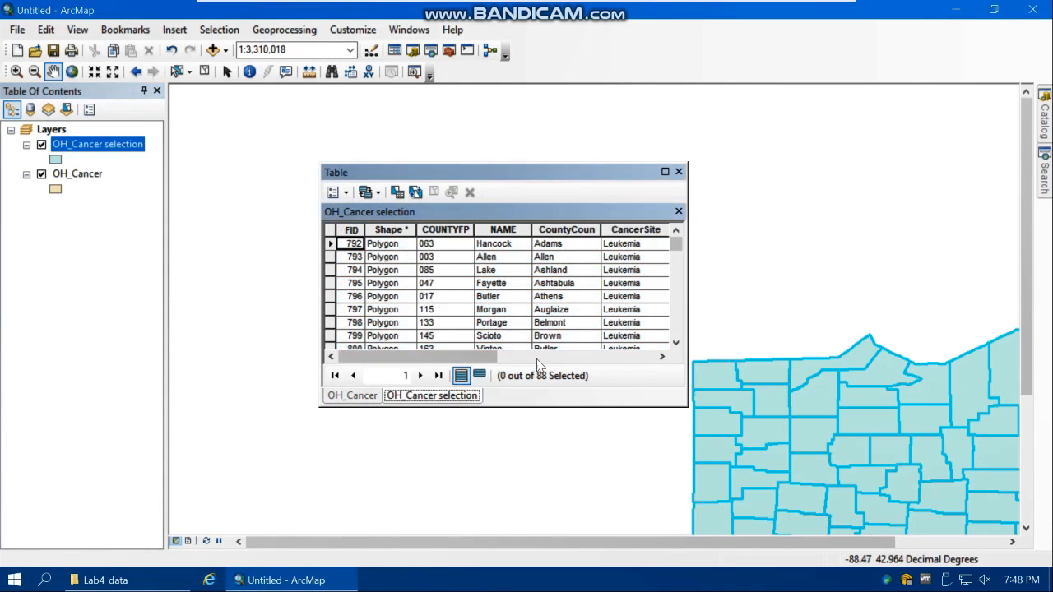
left_click_drag(481, 356, 601, 362)
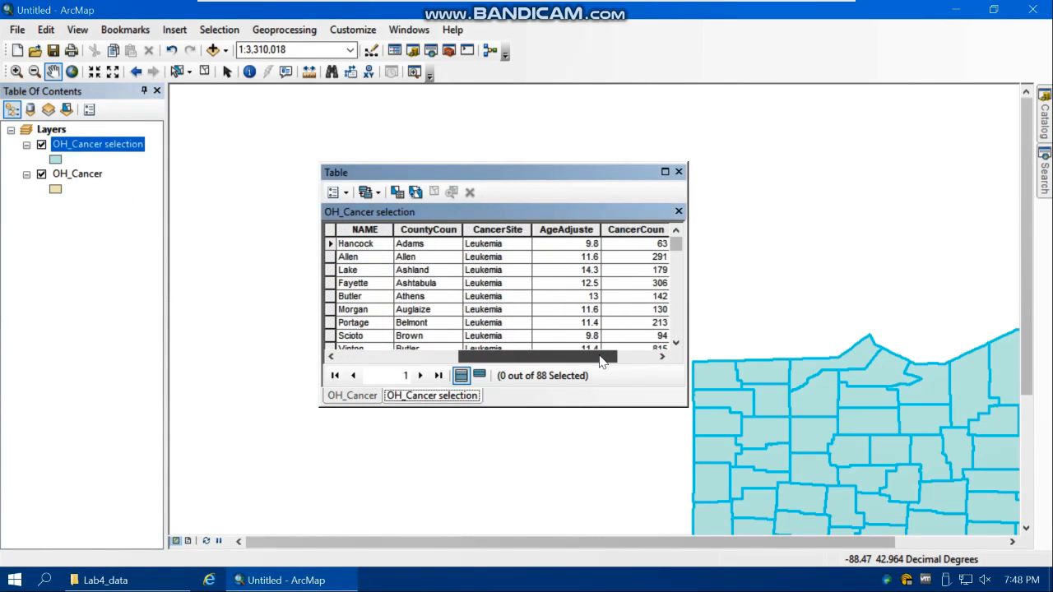
left_click_drag(676, 244, 680, 350)
left_click(491, 257)
scroll(607, 275, "up", 1)
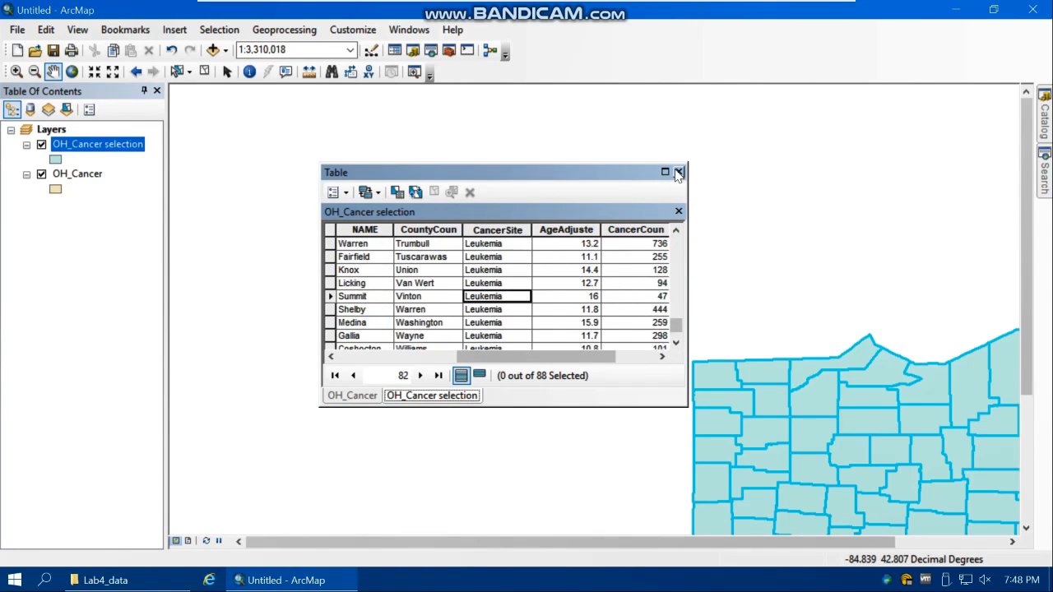
- Close the attribute table, recenter Ohio in the map and clear the selected features in all layers
left_click(678, 173)
left_click_drag(669, 370, 299, 180)
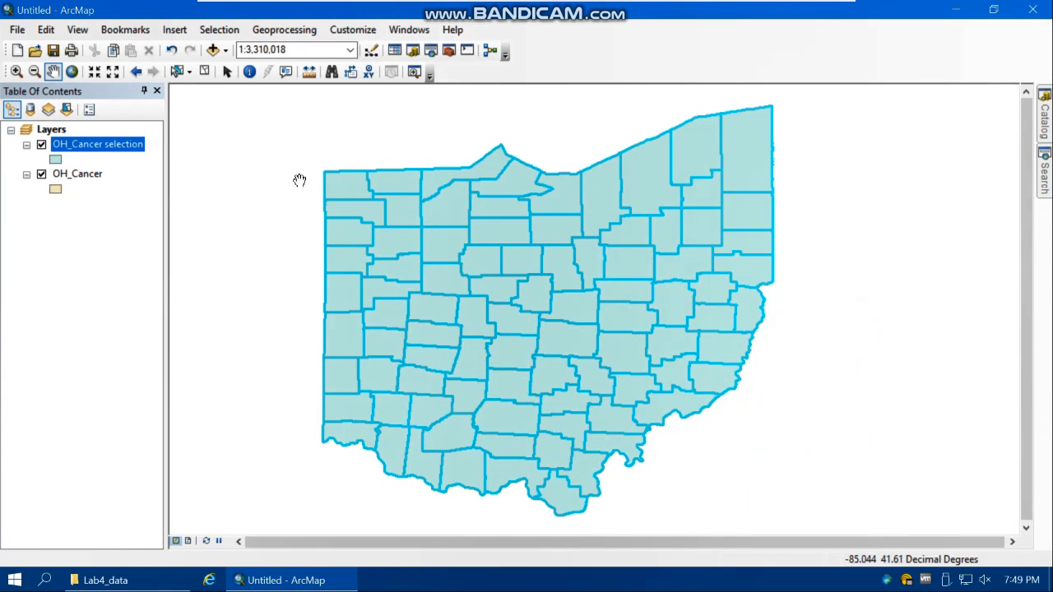
left_click(204, 72)
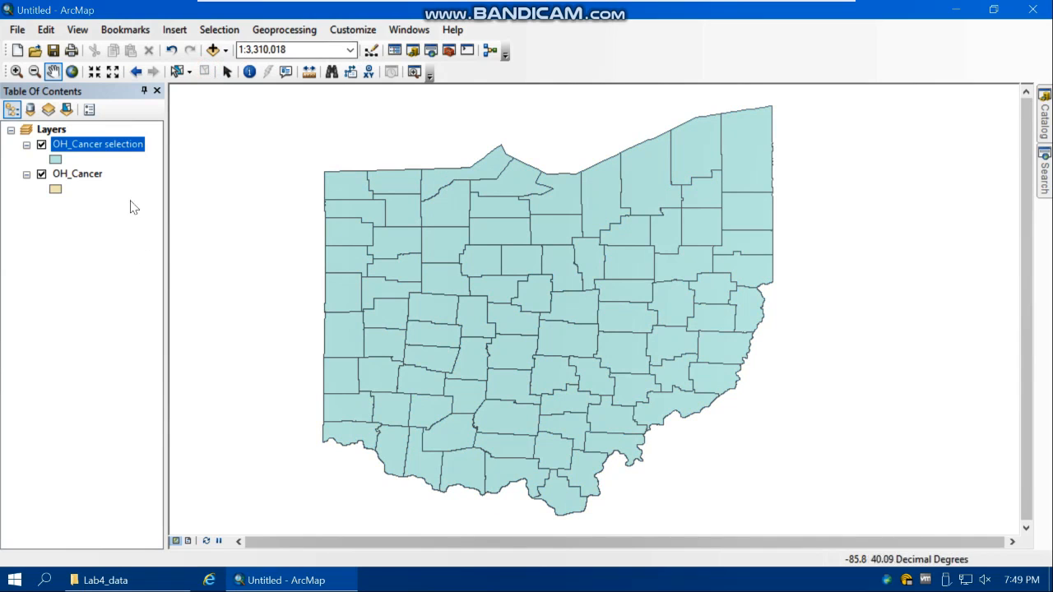
- Replace the Select By Attributes expression for OH_Cancer with "CancerSite" = 'Bladder'
left_click(221, 30)
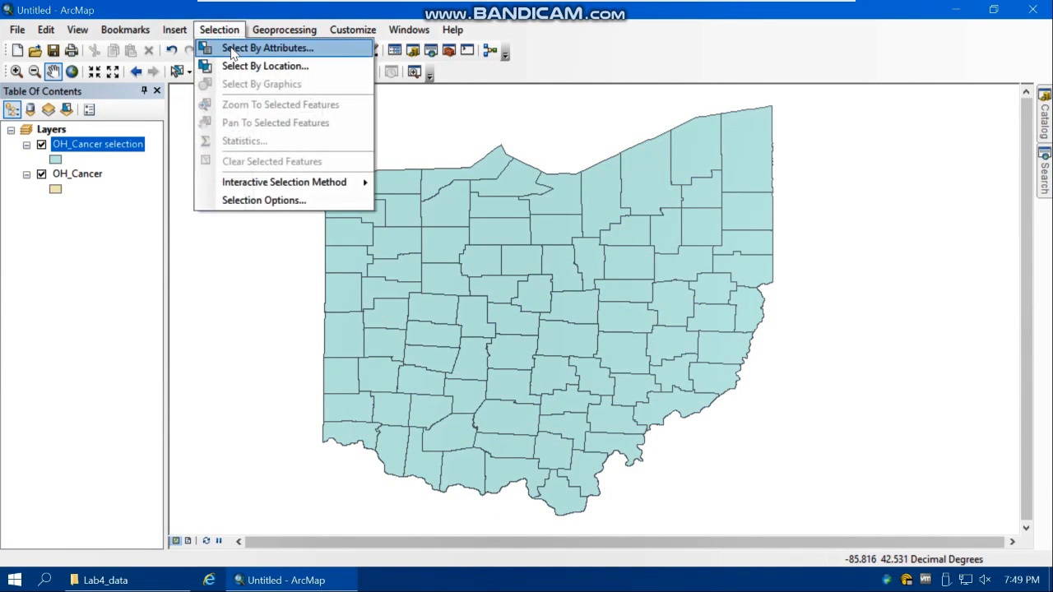
left_click(232, 47)
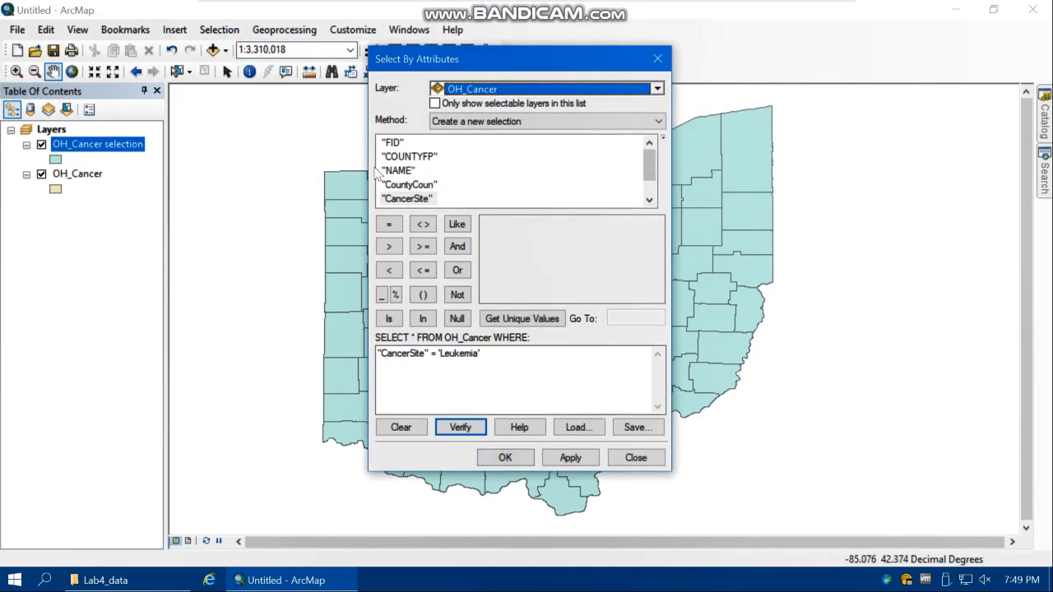
left_click(403, 428)
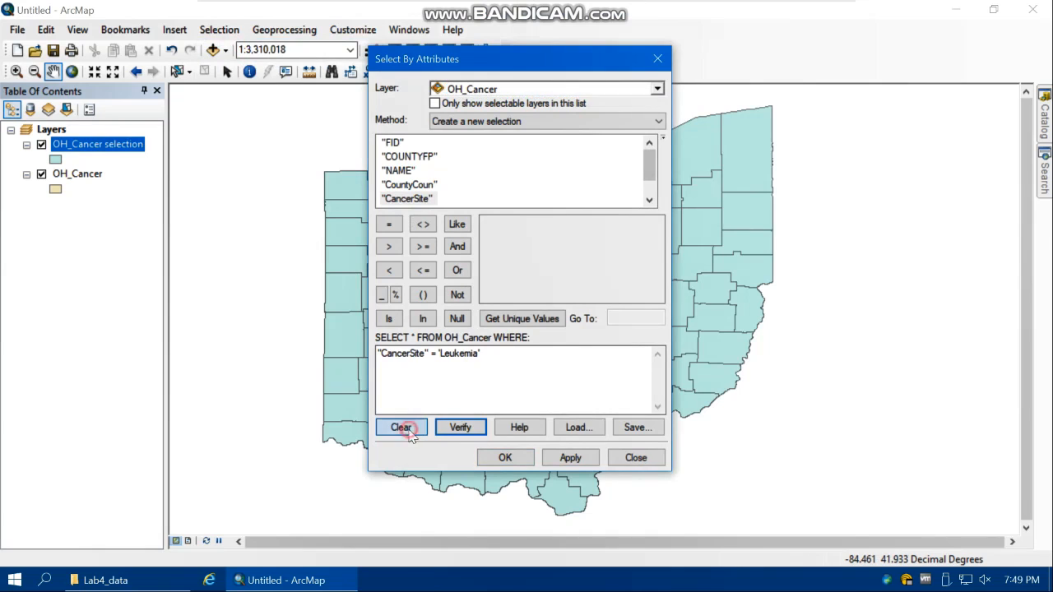
left_click(453, 366)
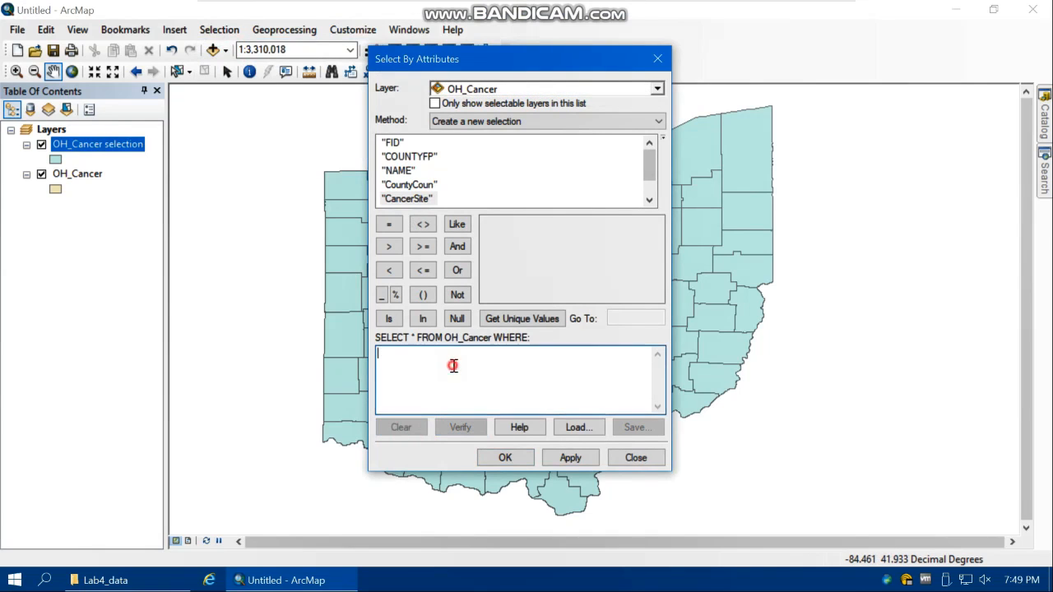
double_click(407, 199)
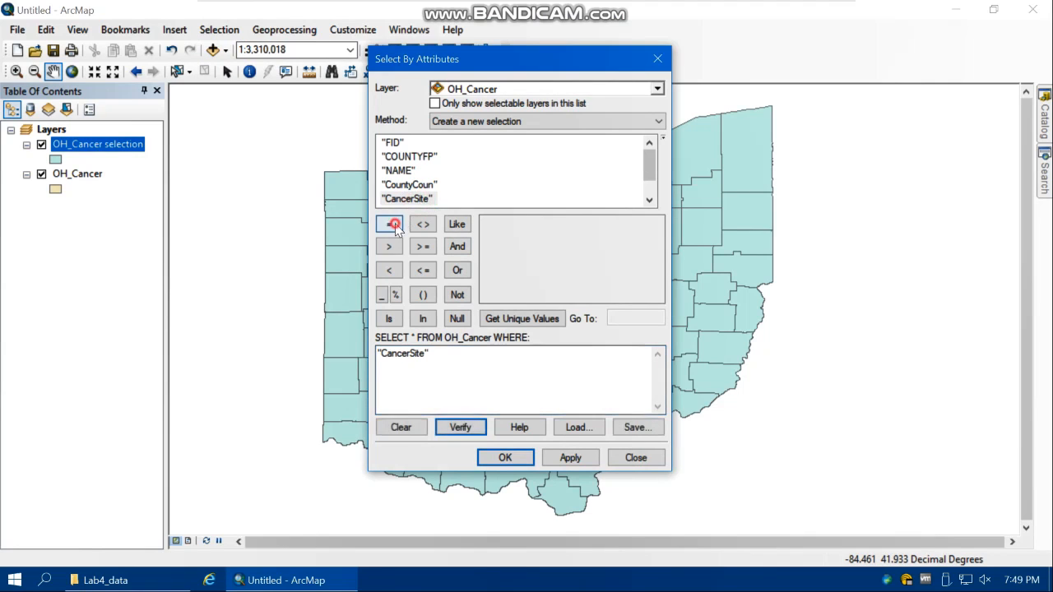
left_click(389, 224)
left_click(494, 319)
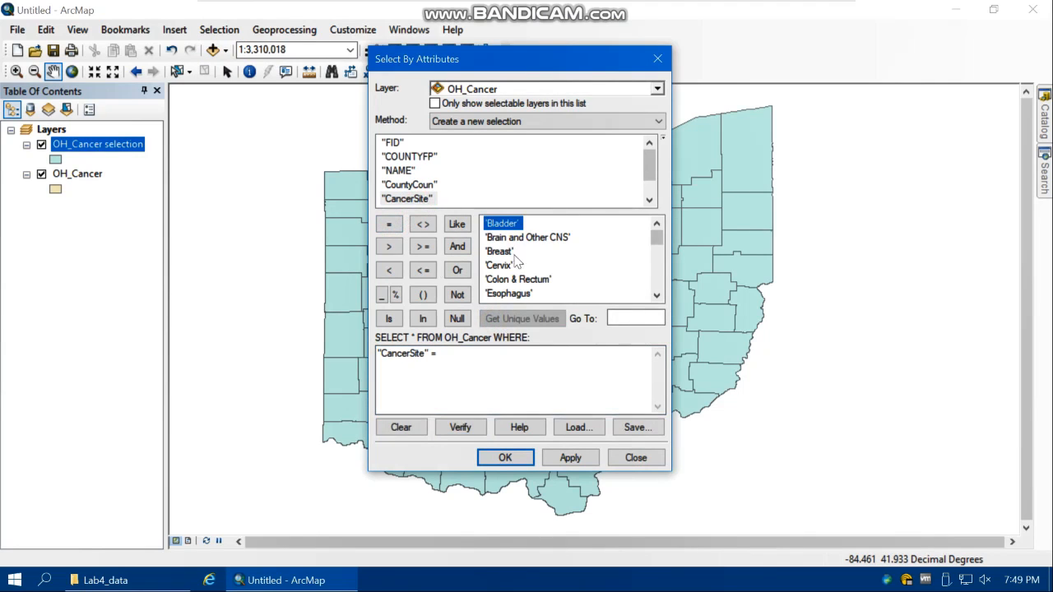
double_click(503, 223)
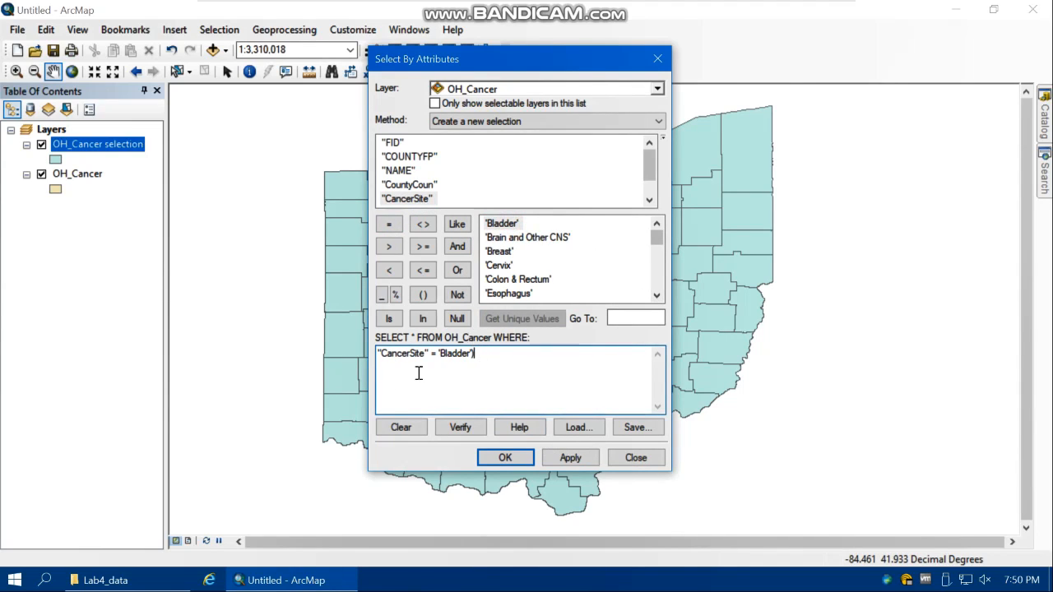
- Enclose the bladder condition in parentheses and extend the expression with AND "AgeAdjuste" < 20
left_click(379, 354)
type("(")
left_click(483, 354)
left_click(457, 247)
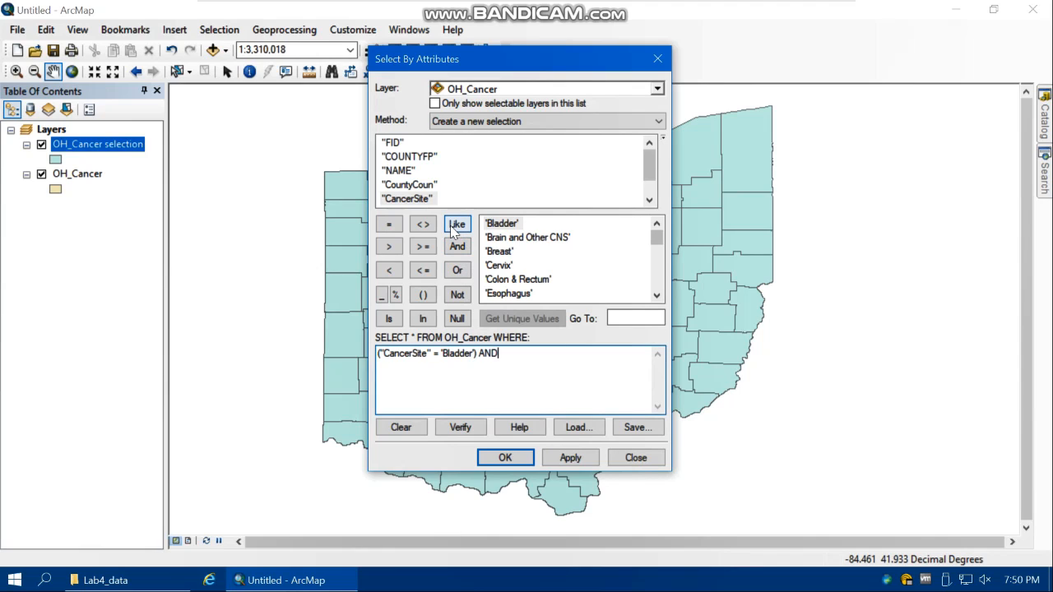
left_click(650, 201)
left_click(650, 201)
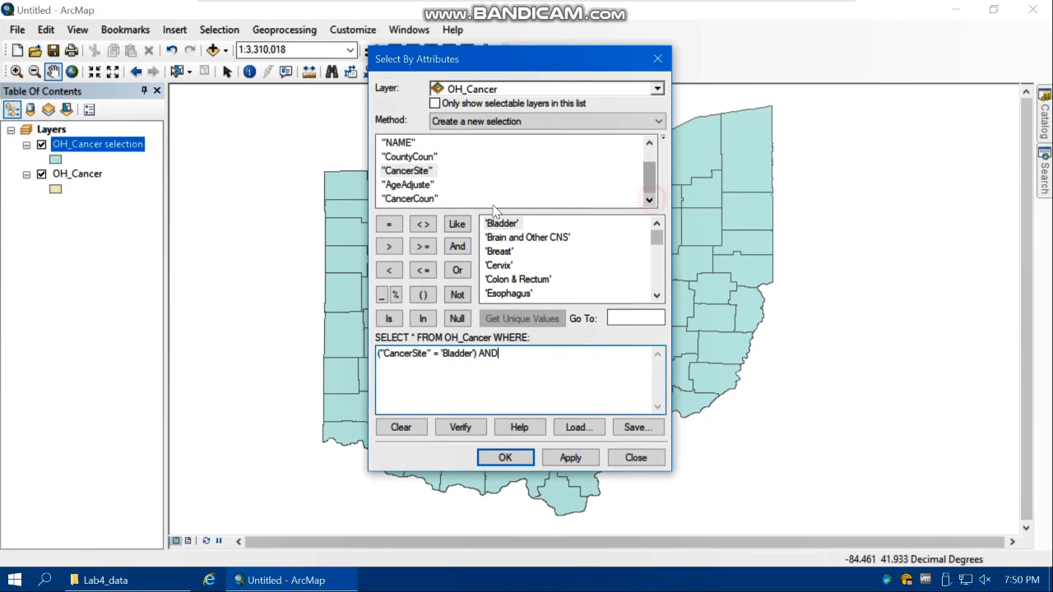
double_click(420, 189)
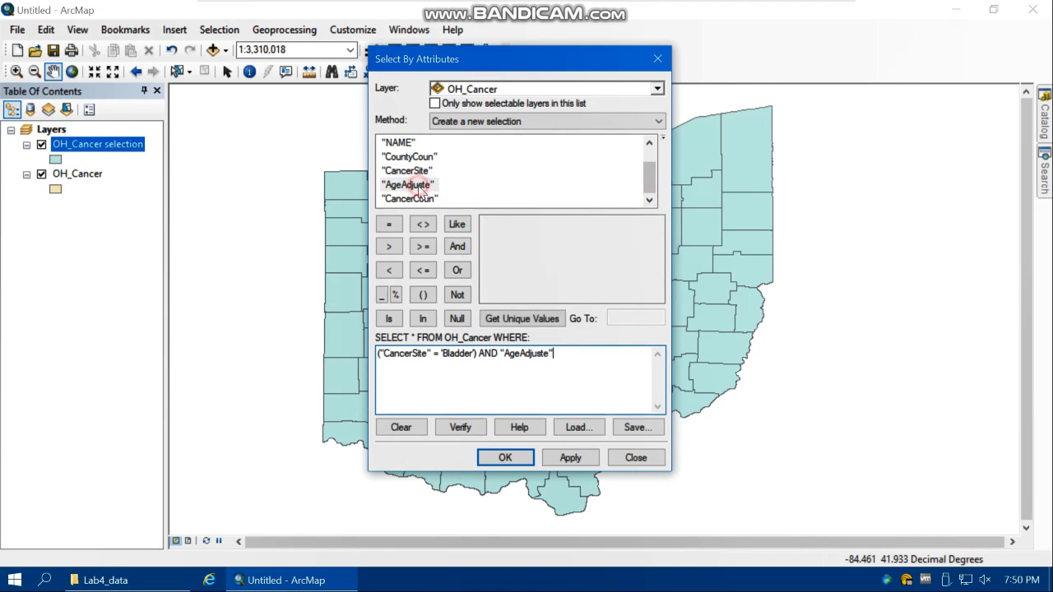
left_click(394, 274)
type("20")
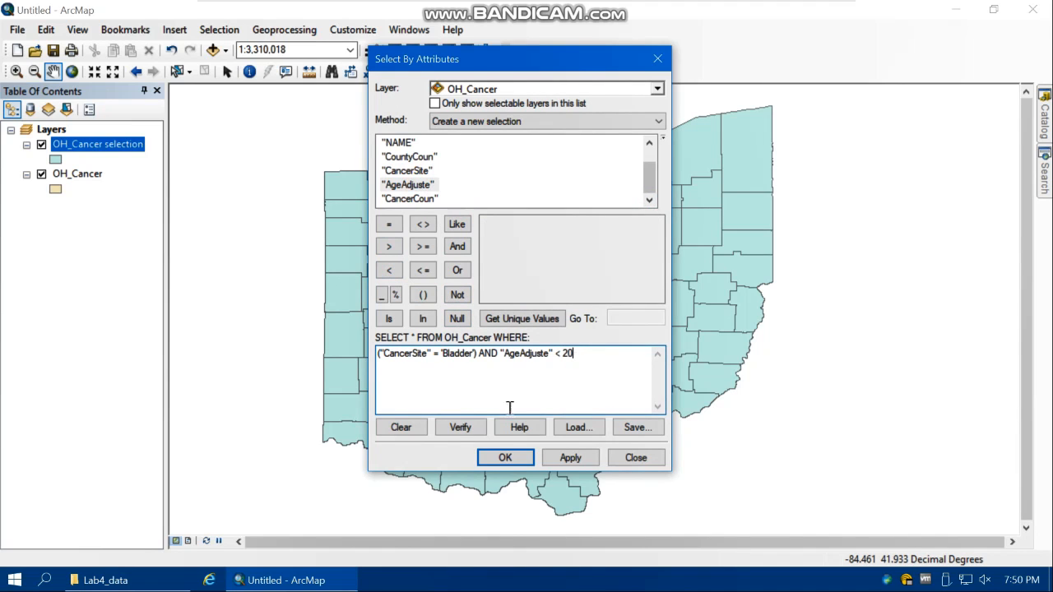
- Verify the combined bladder and AgeAdjuste expression and apply it as a new selection on OH_Cancer
left_click(461, 428)
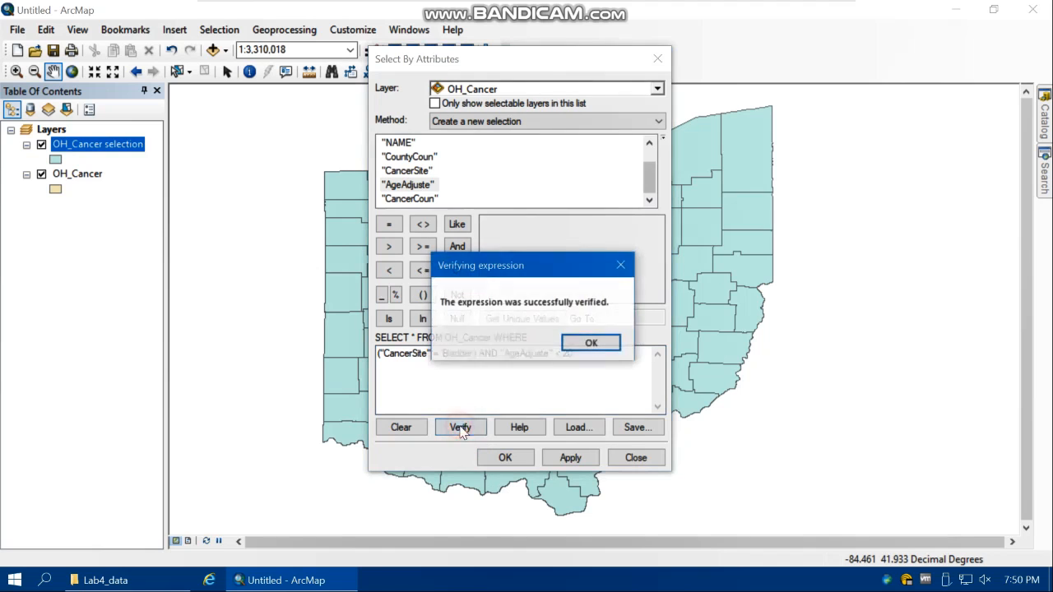
left_click(592, 345)
left_click(571, 457)
left_click(505, 457)
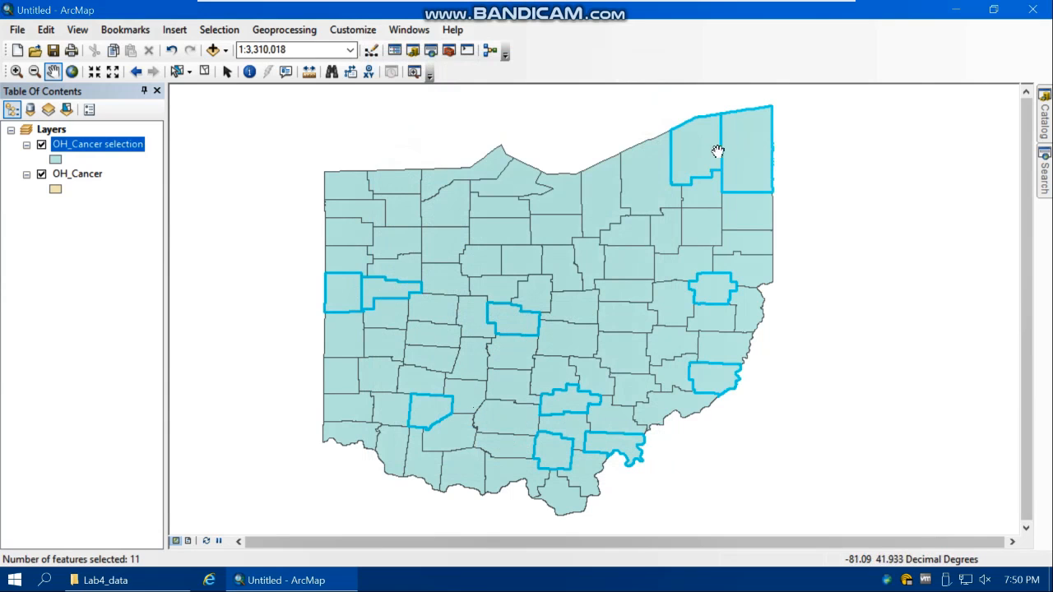
- Open the OH_Cancer attribute table, show only the selected records and check their CancerSite and AgeAdjuste values
left_click(83, 174)
right_click(83, 174)
left_click(160, 222)
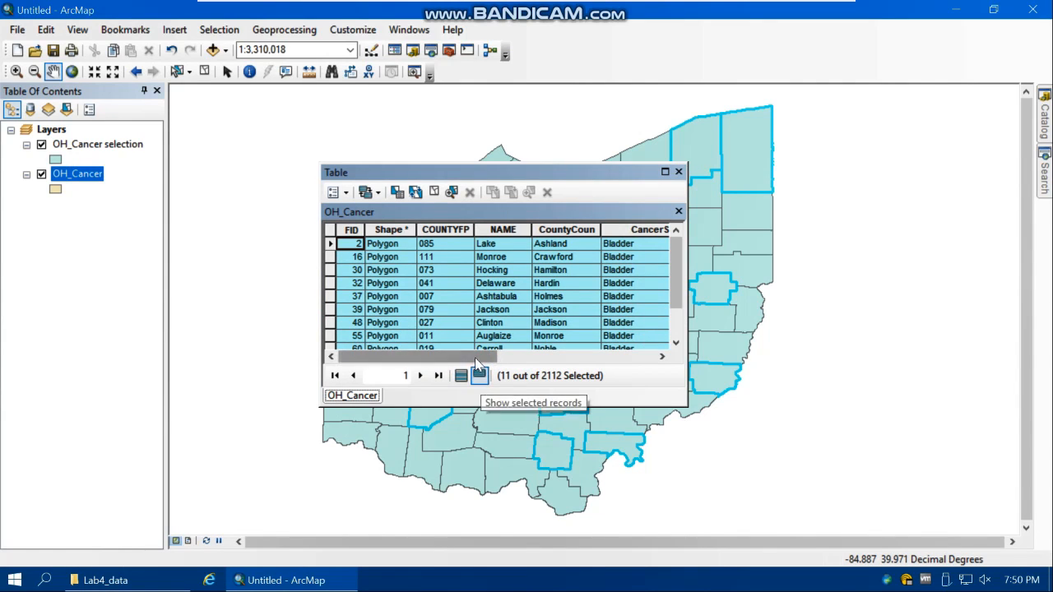
left_click_drag(477, 356, 630, 358)
scroll(672, 279, "down", 1)
left_click_drag(674, 311, 673, 232)
left_click_drag(561, 250, 559, 335)
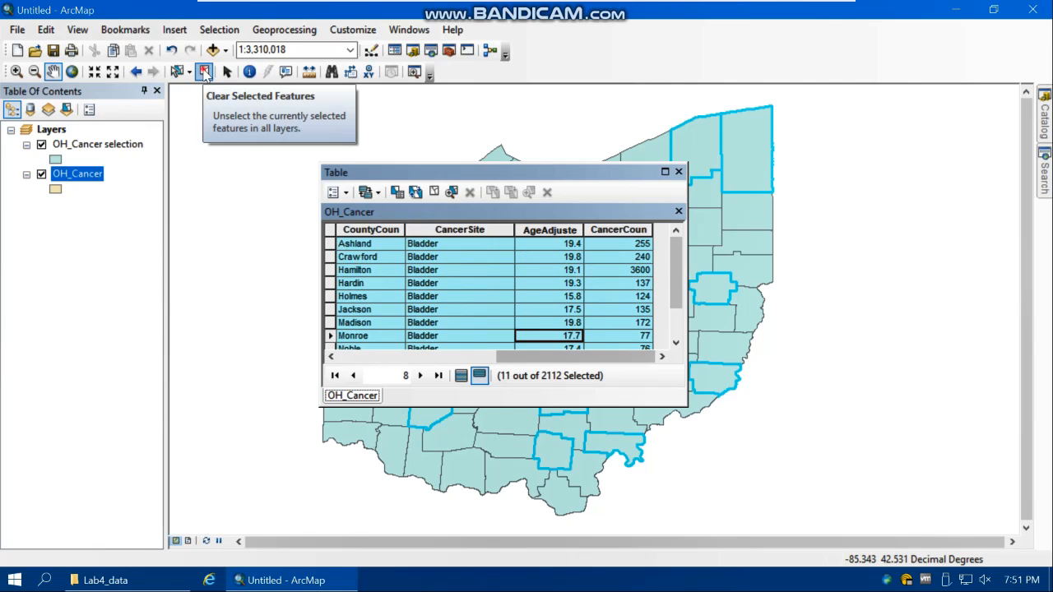
- Clear the selected bladder features and close the OH_Cancer attribute table
left_click(204, 72)
left_click(677, 172)
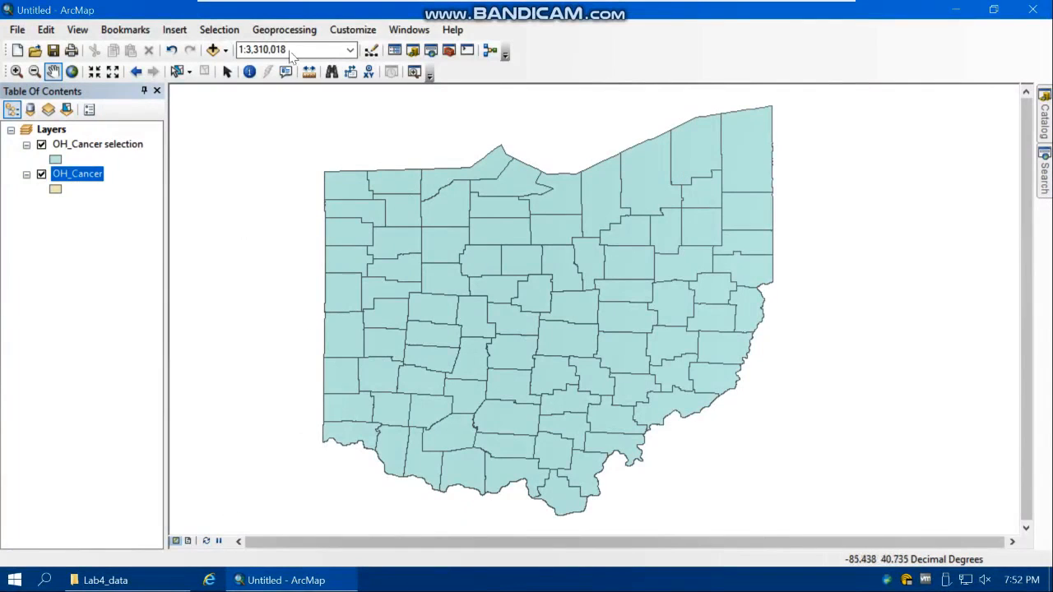
- Reopen Select By Attributes for the OH_Cancer layer and clear the previous query expression
left_click(219, 30)
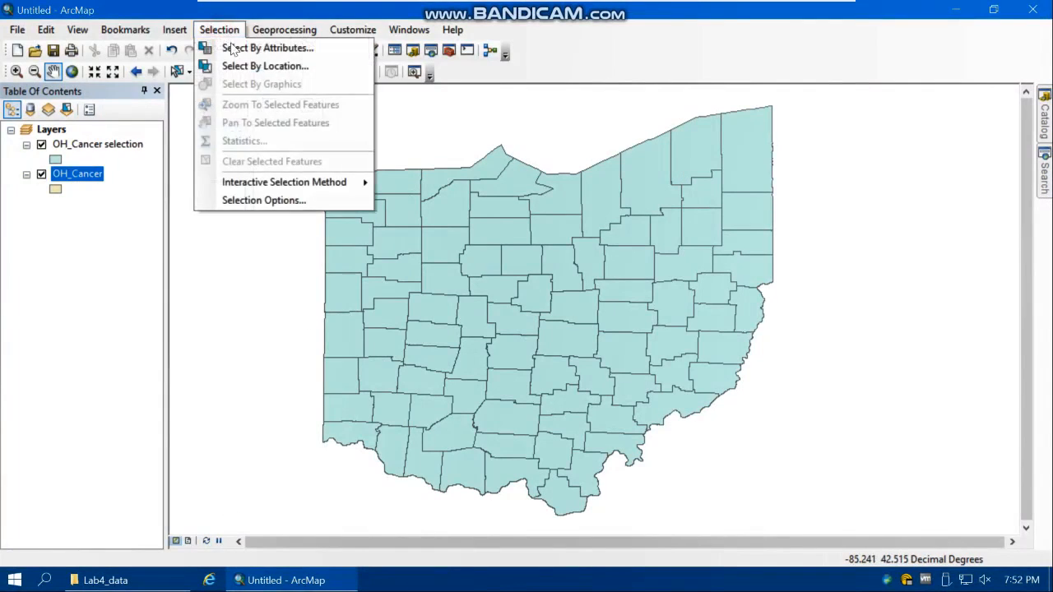
left_click(234, 47)
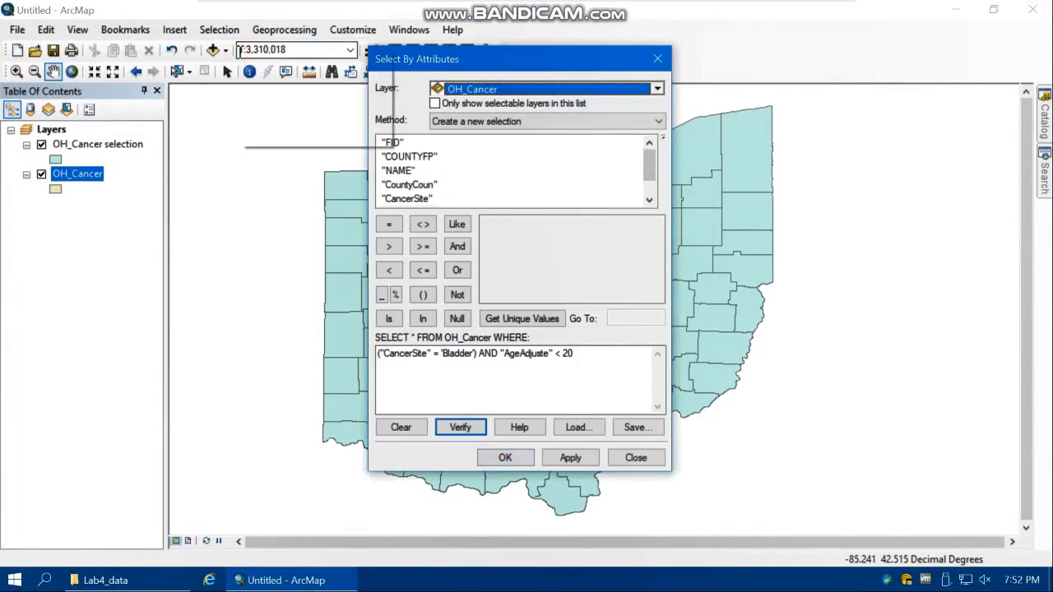
left_click(479, 90)
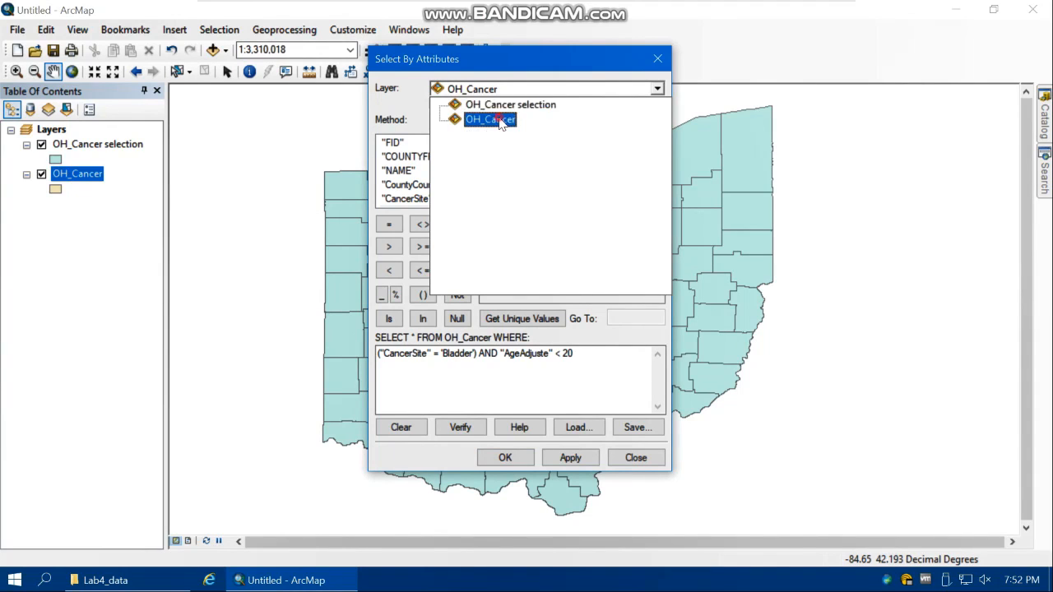
left_click(496, 120)
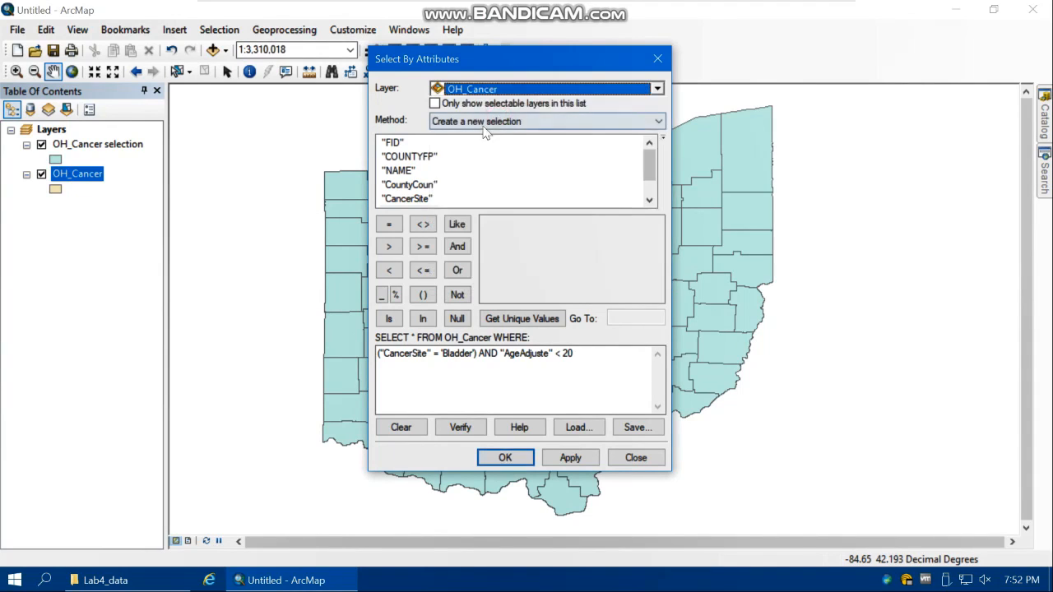
left_click(649, 201)
left_click(648, 200)
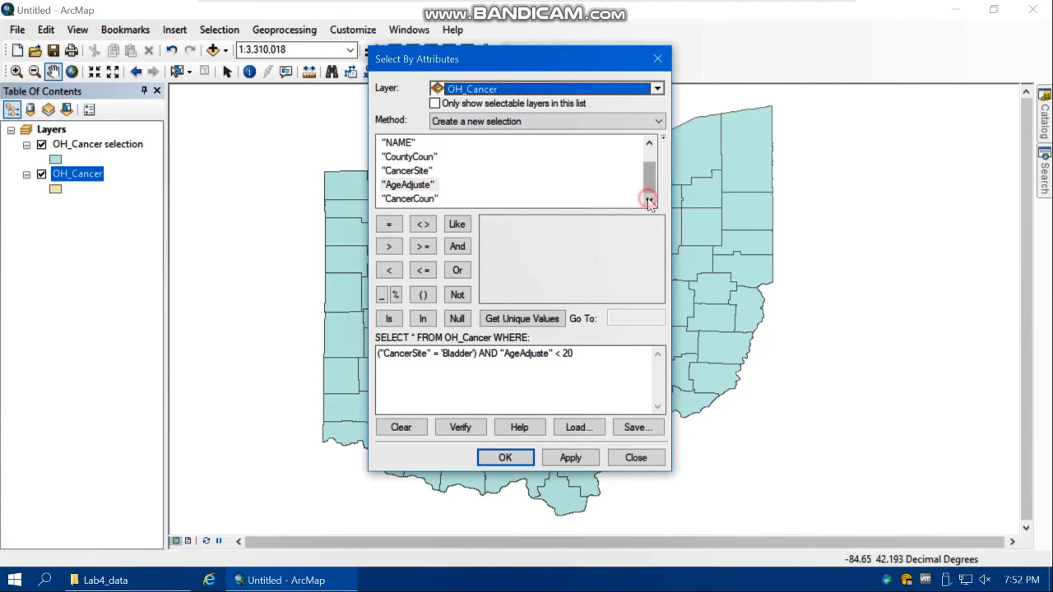
double_click(407, 171)
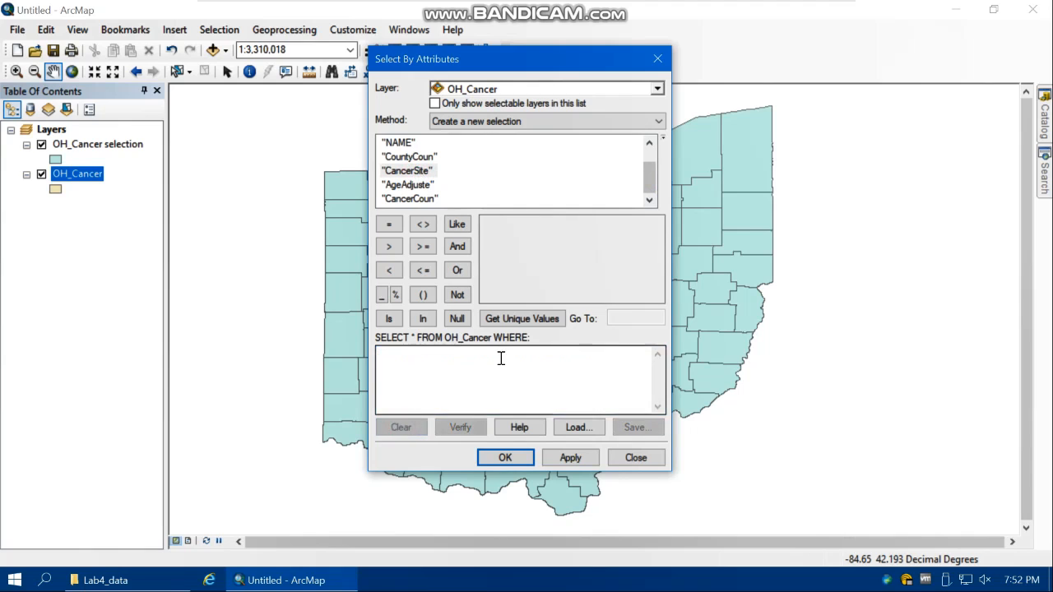
- Build the query expression "CancerSite" = 'Breast' using the field's unique values
double_click(405, 171)
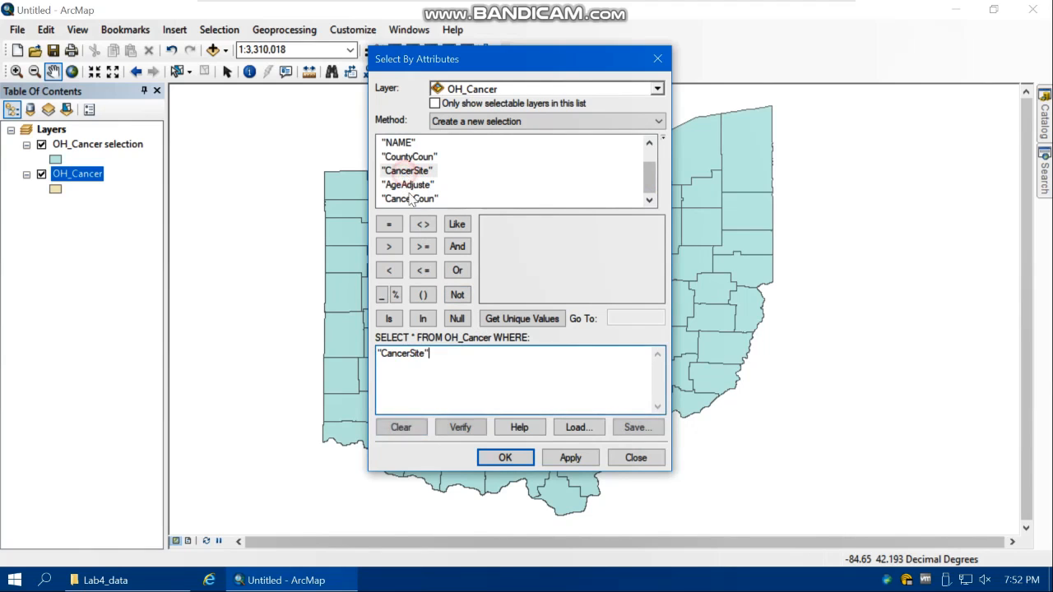
left_click(389, 223)
left_click(530, 325)
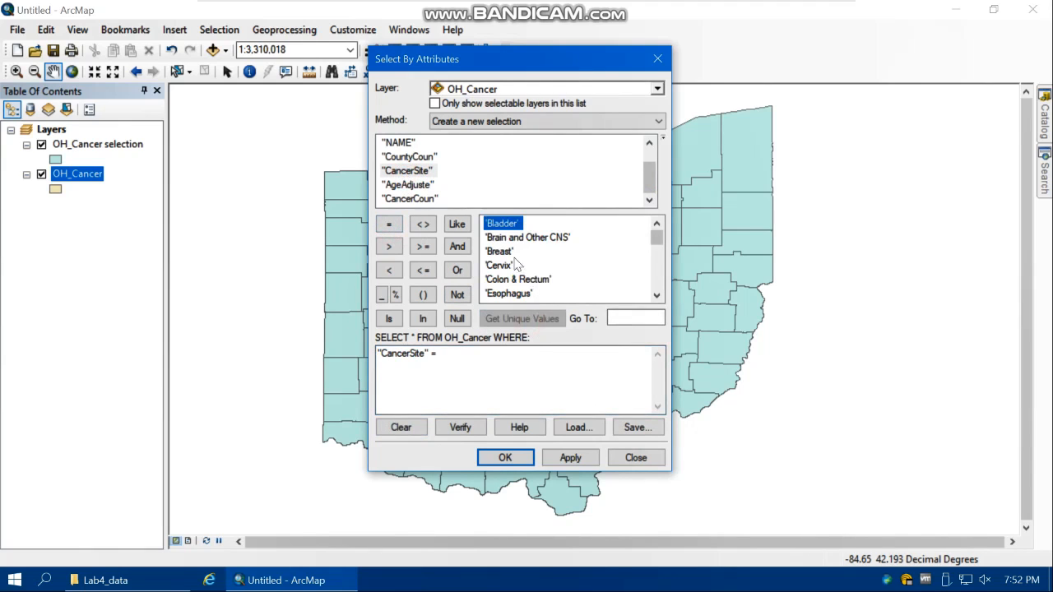
double_click(499, 252)
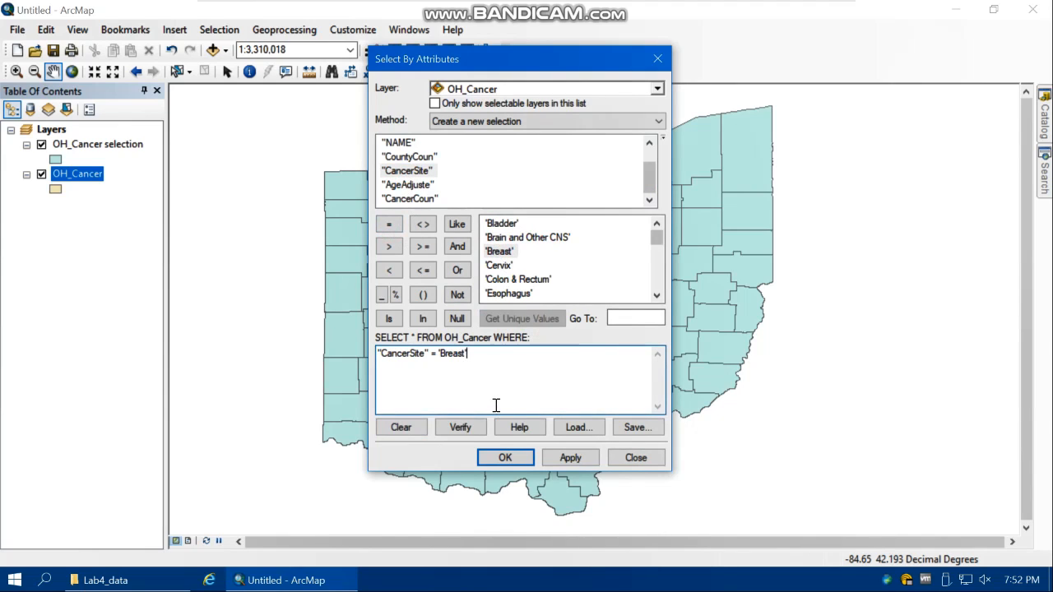
- Enclose the expression "CancerSite" = 'Breast' in parentheses
type(")")
key("Left")
key("Left")
key("Left")
key("Left")
key("Left")
key("Left")
key("Left")
key("Left")
key("Left")
key("Left")
key("Left")
key("Left")
key("Left")
key("Left")
key("Left")
key("Left")
key("Left")
key("Left")
key("Left")
key("Left")
type("(")
key("Right")
key("Right")
key("Right")
key("Right")
key("Right")
key("Right")
key("Right")
key("Right")
key("Right")
key("Right")
key("Right")
key("Right")
key("Right")
key("Right")
key("Right")
key("Right")
key("Right")
key("Right")
key("Right")
key("Right")
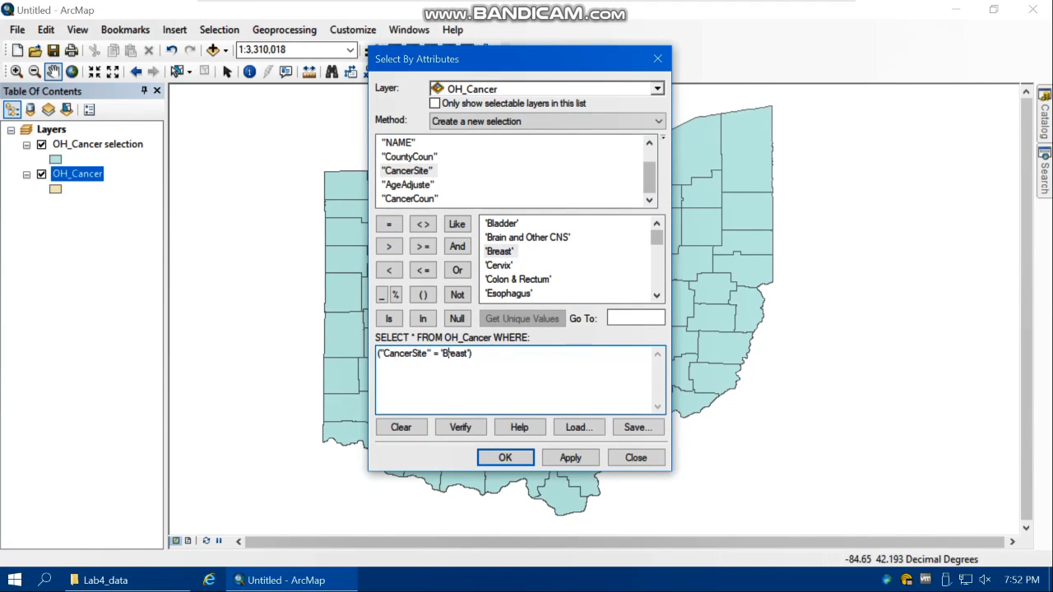
- Extend the query with AND ( "AgeAdjuste" > 60 AND "AgeAdjuste" <65)
left_click(457, 246)
type("(")
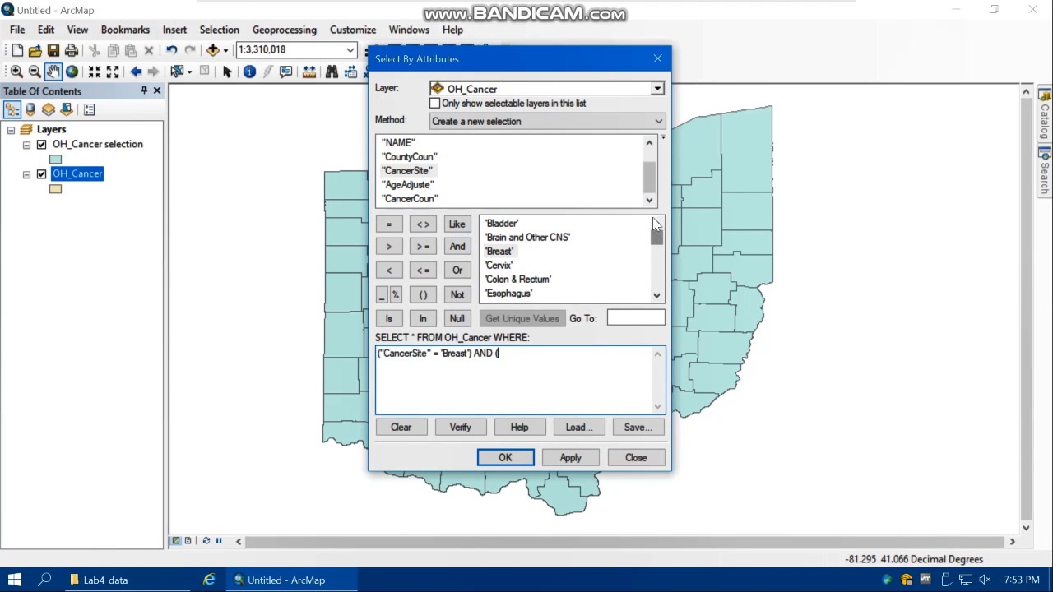
double_click(420, 187)
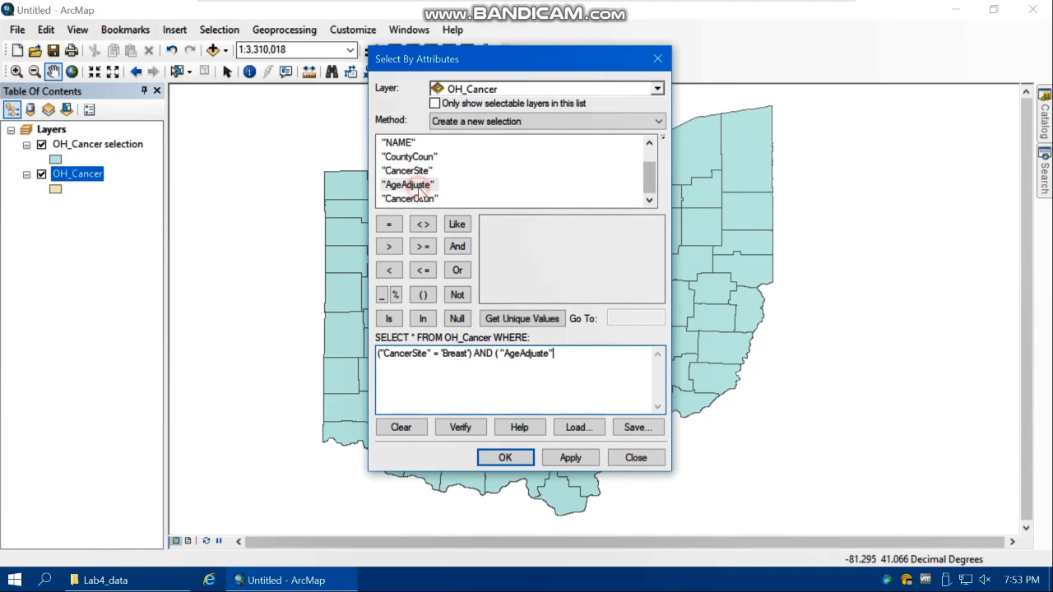
left_click(389, 246)
type("60")
left_click(457, 246)
double_click(418, 184)
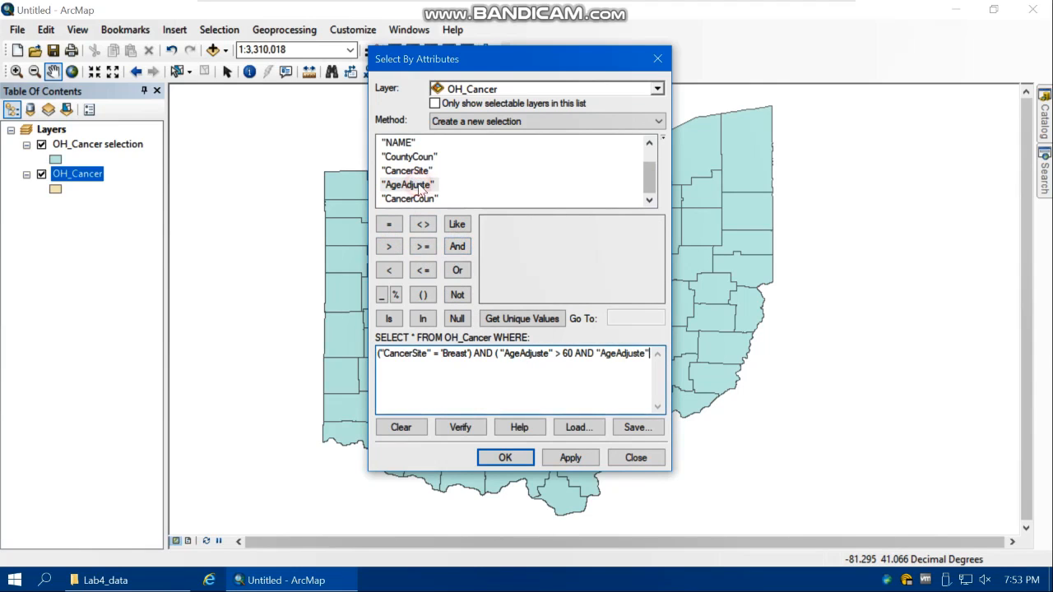
left_click(389, 270)
type("65)")
- Verify the compound breast cancer expression and run the selection on OH_Cancer
left_click(461, 428)
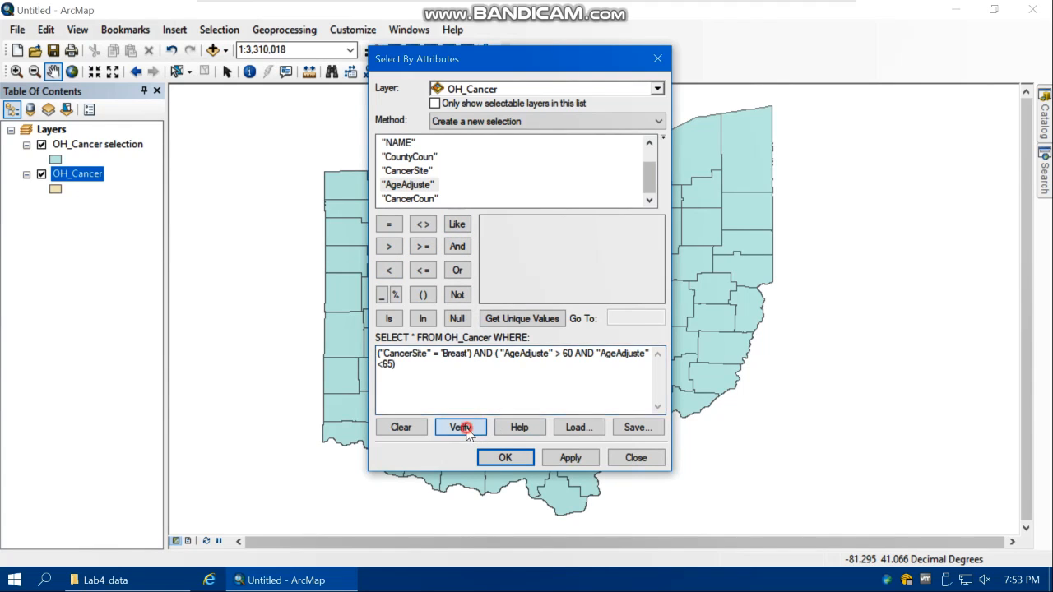
left_click(592, 349)
left_click(570, 458)
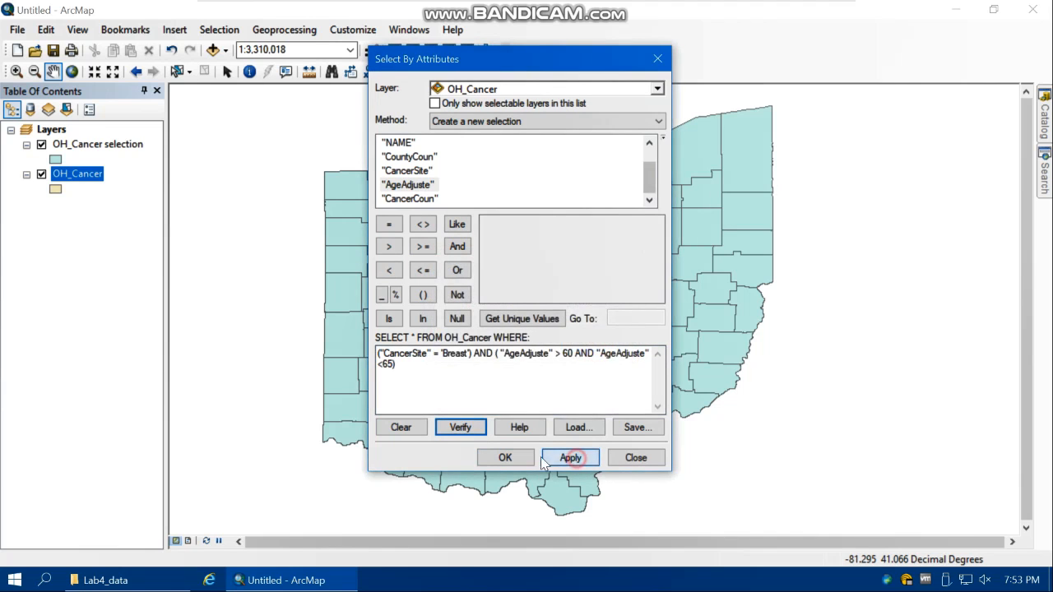
left_click(504, 458)
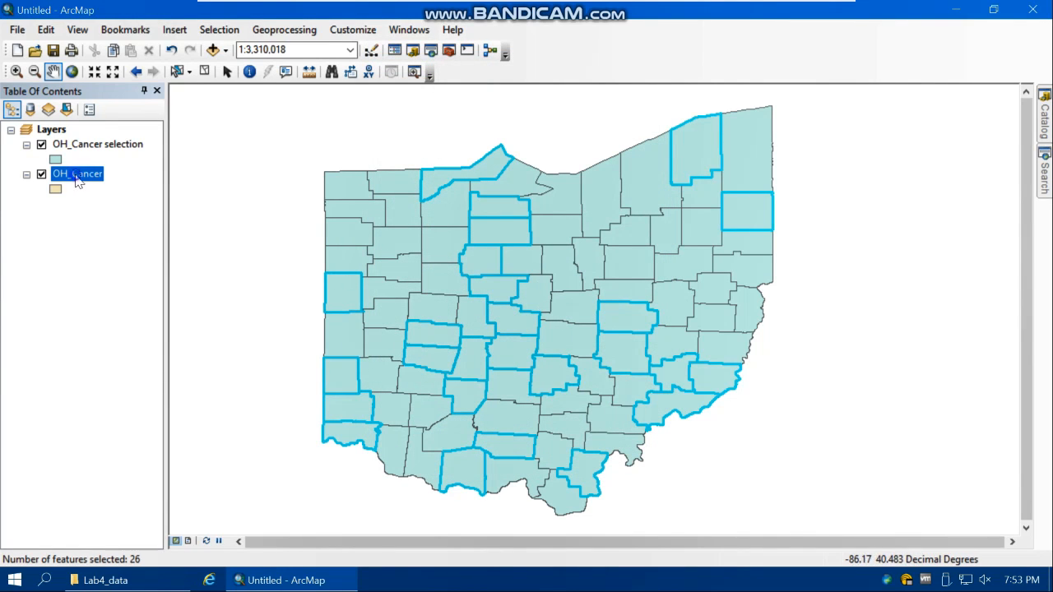
- Open the OH_Cancer attribute table and check the CancerSite and AgeAdjuste values of the selected breast records
right_click(77, 175)
left_click(120, 225)
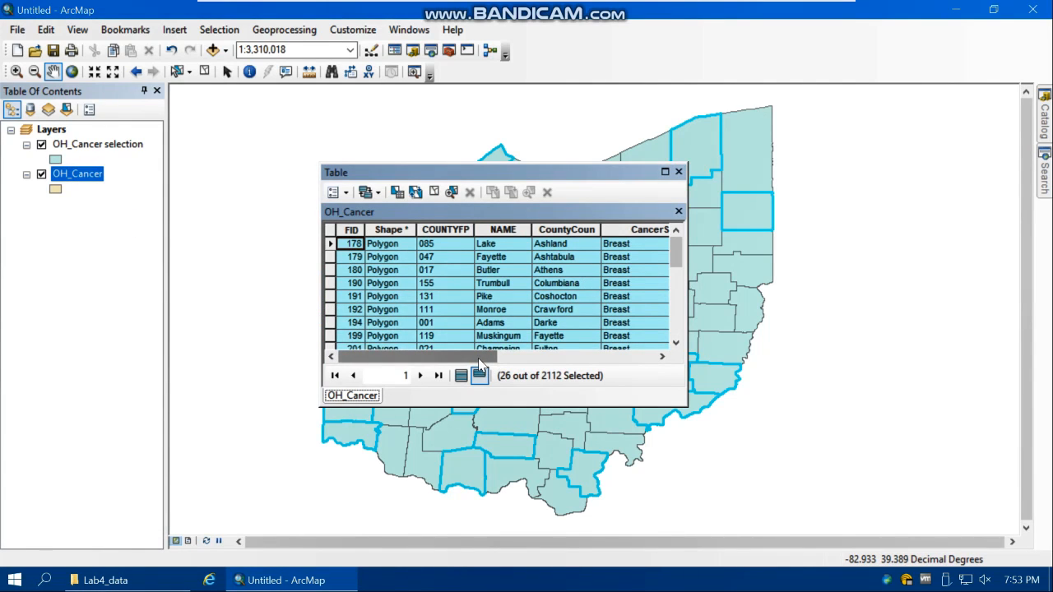
left_click_drag(479, 359, 542, 362)
left_click(596, 260)
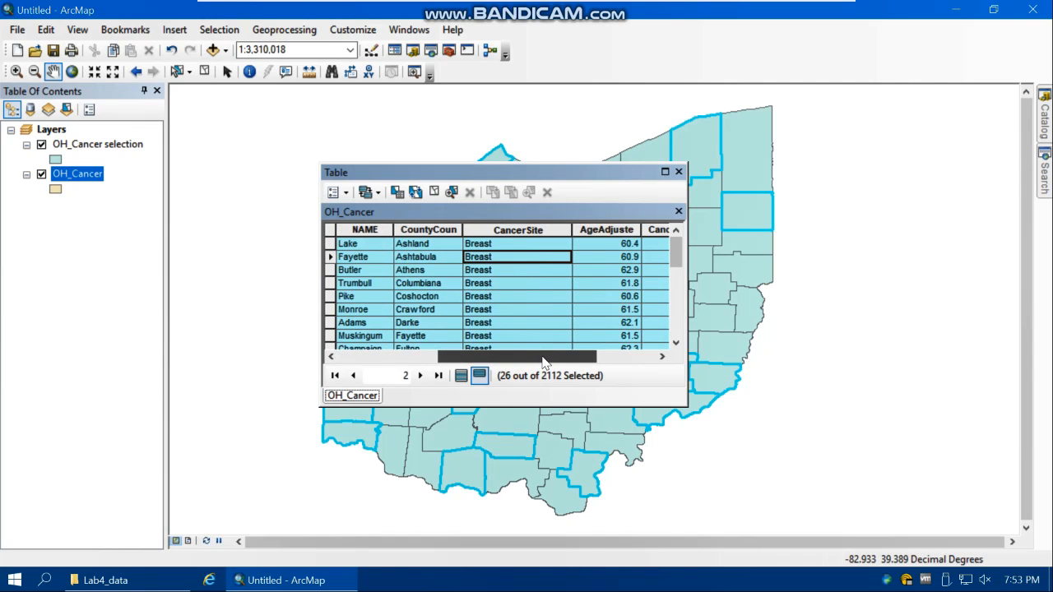
left_click_drag(543, 362, 601, 361)
left_click(567, 244)
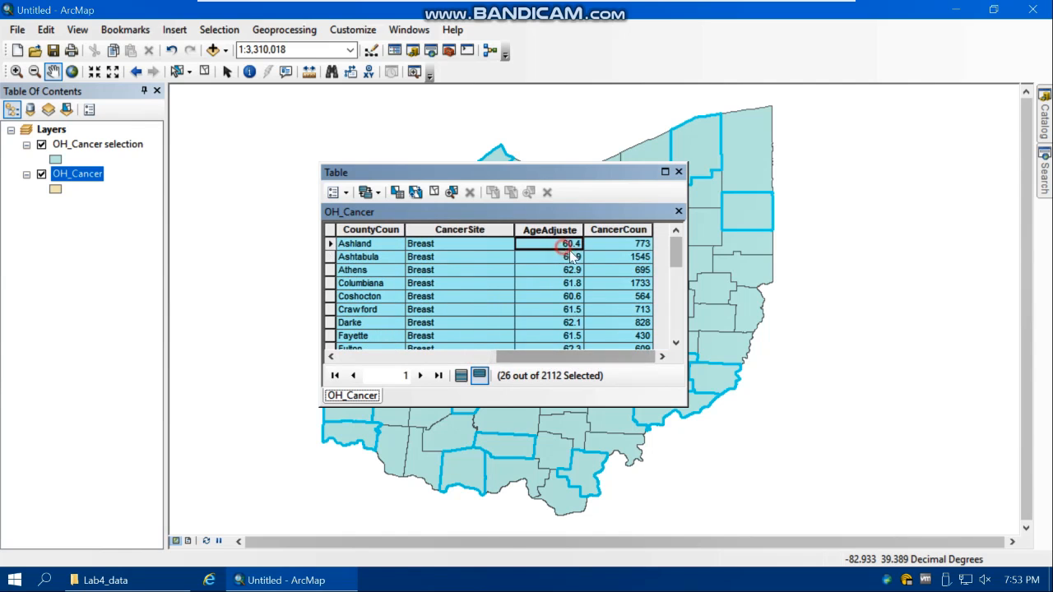
left_click_drag(675, 256, 678, 345)
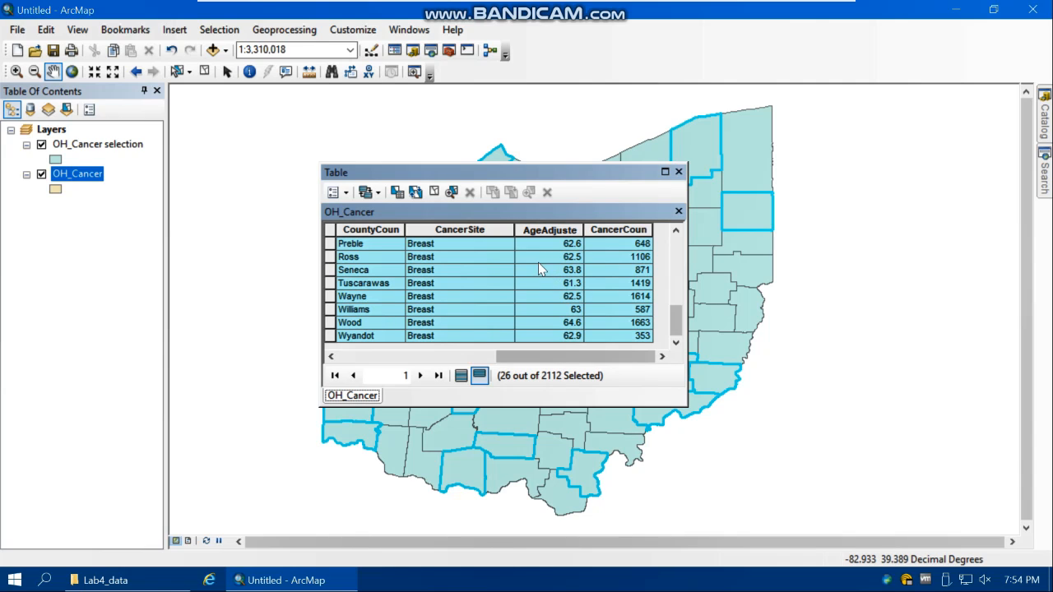
- Clear the selected breast cancer features and close the OH_Cancer attribute table
left_click(204, 71)
left_click(678, 171)
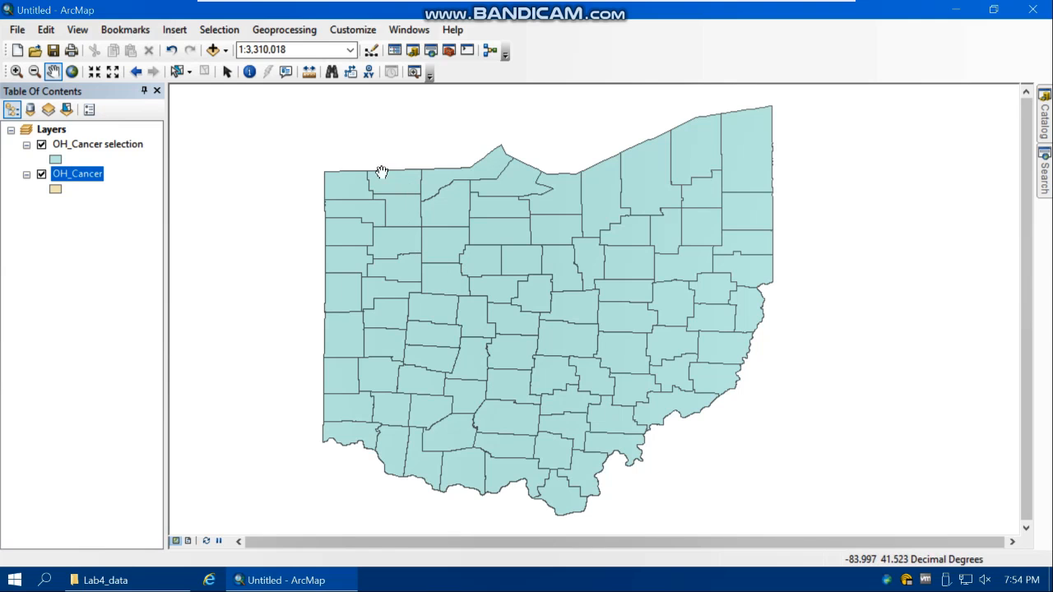
- Reopen Select By Attributes for OH_Cancer and clear the compound breast cancer expression
left_click(220, 30)
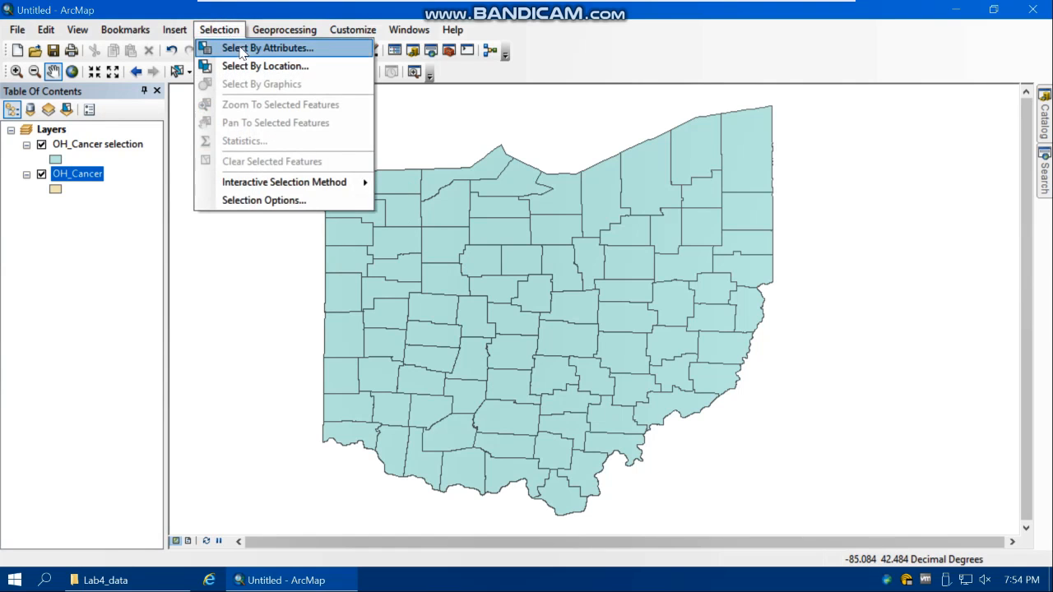
left_click(246, 46)
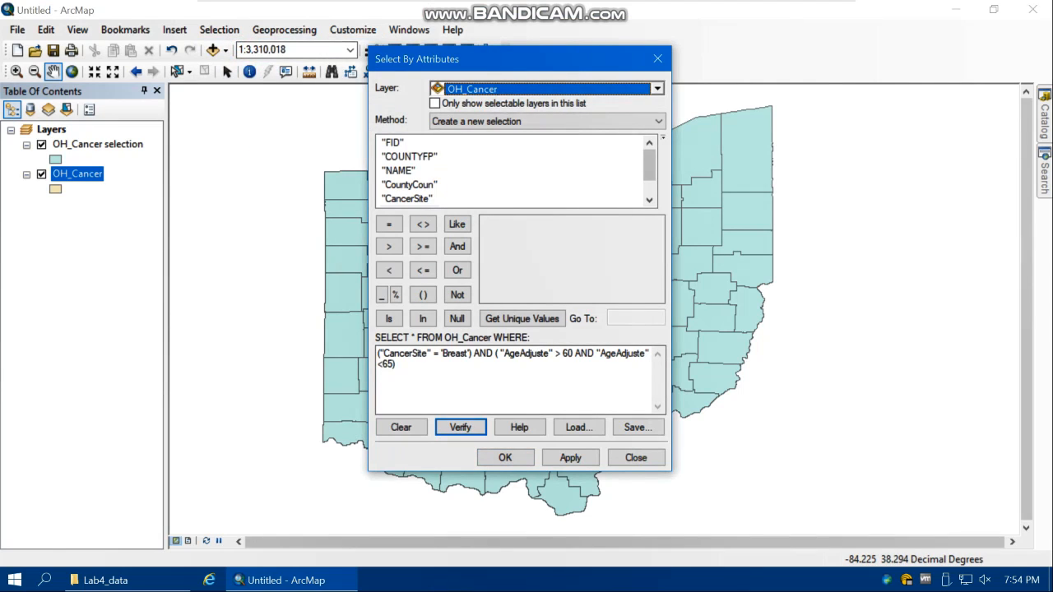
left_click(402, 427)
- Build the wildcard query expression "CancerSite" LIKE '%Other%'
left_click_drag(649, 169, 656, 210)
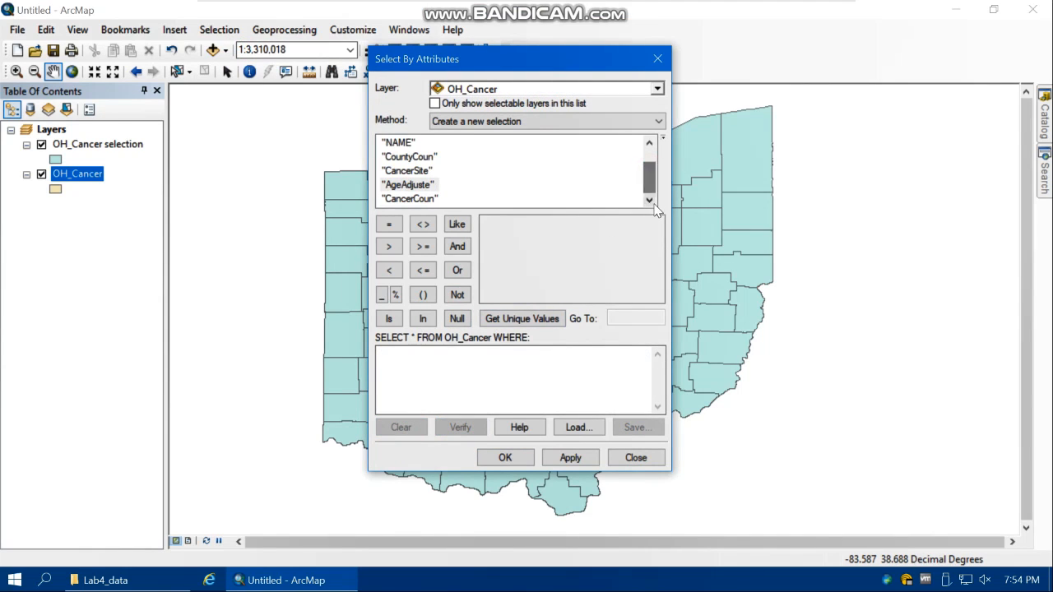
double_click(406, 171)
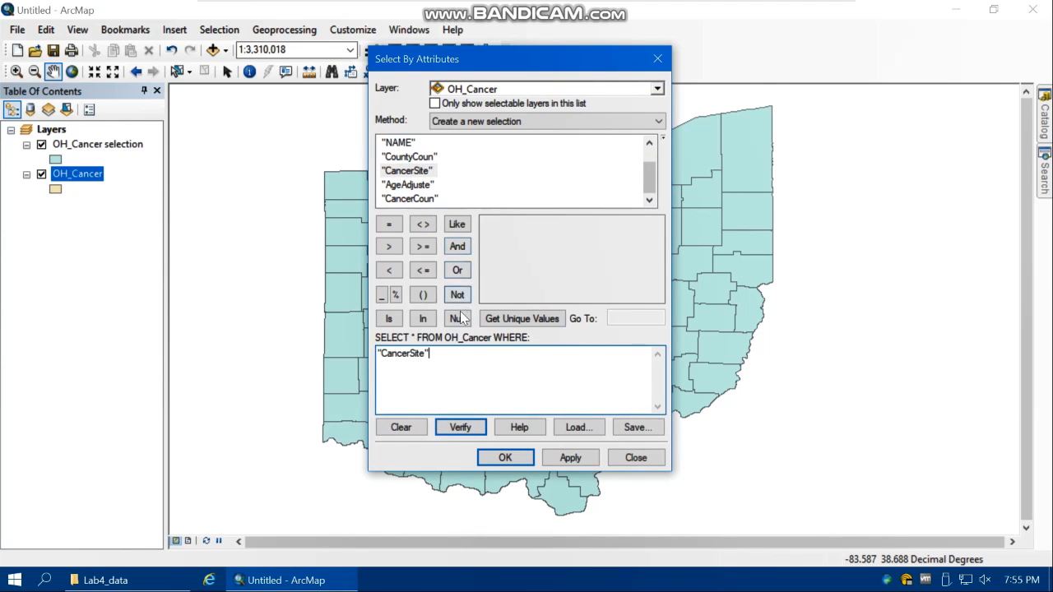
left_click(458, 224)
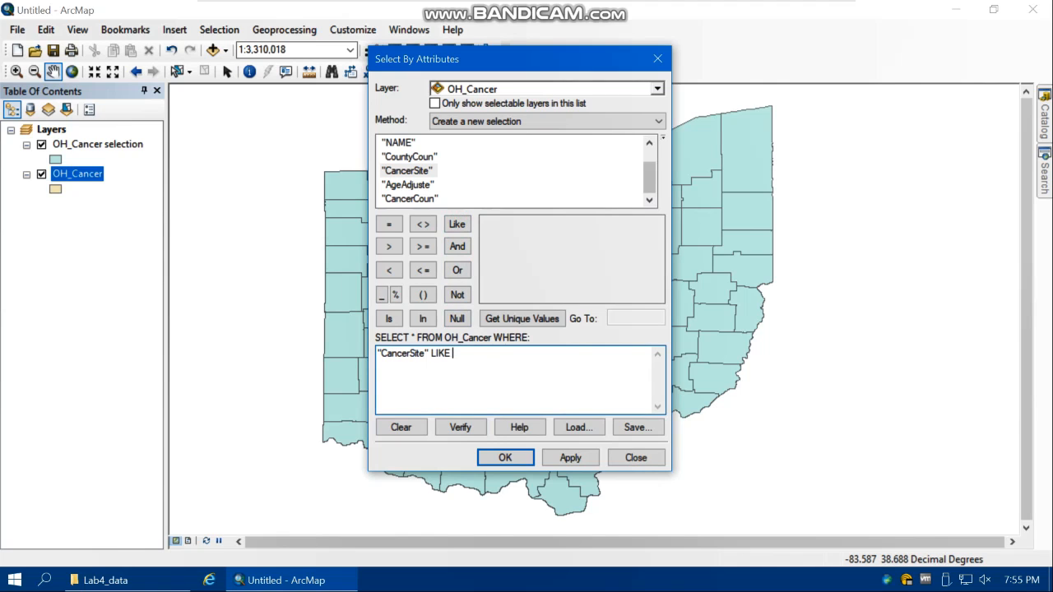
type("'")
left_click(395, 294)
type("Other")
left_click(396, 294)
- Verify the LIKE '%Other%' expression and run the selection on OH_Cancer
left_click(470, 430)
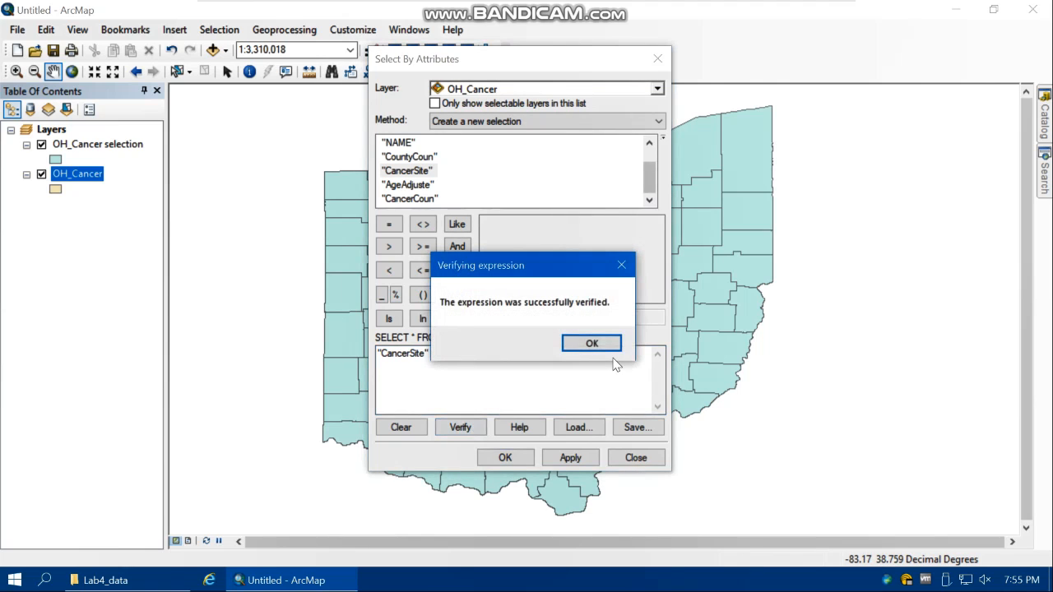
left_click(588, 344)
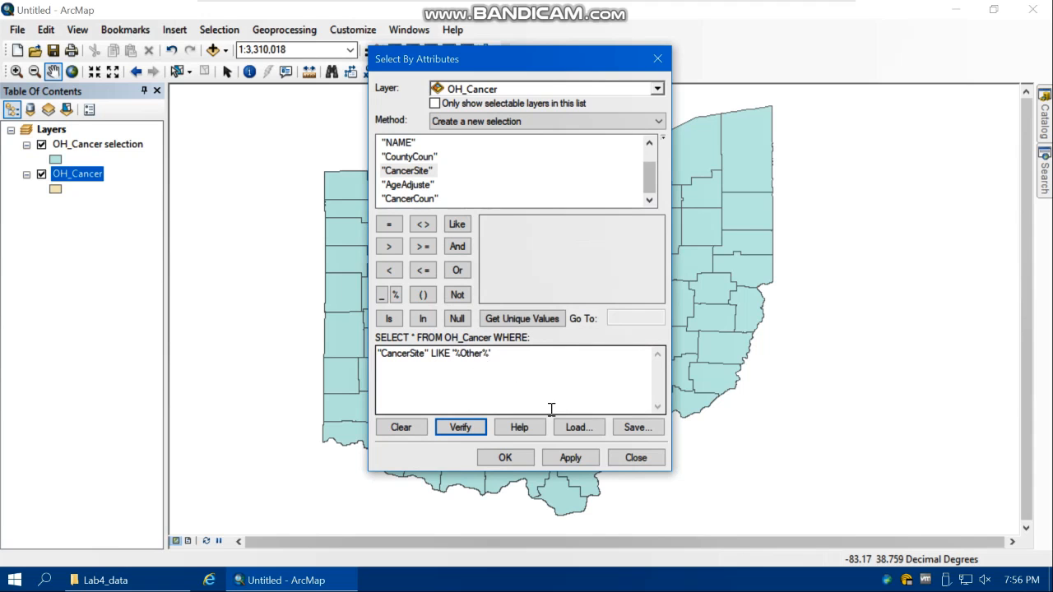
left_click(573, 458)
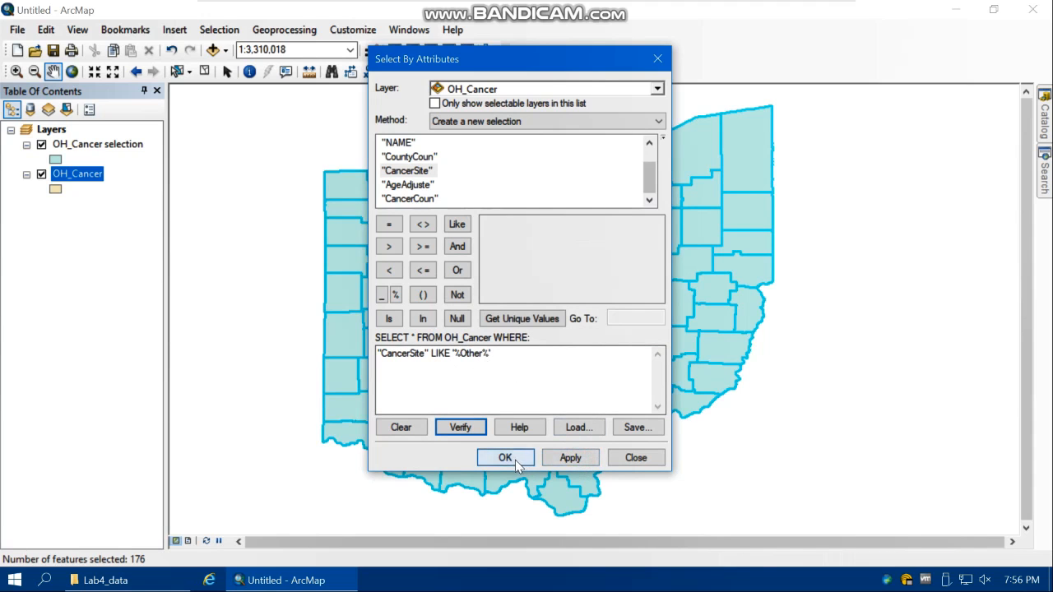
left_click(503, 458)
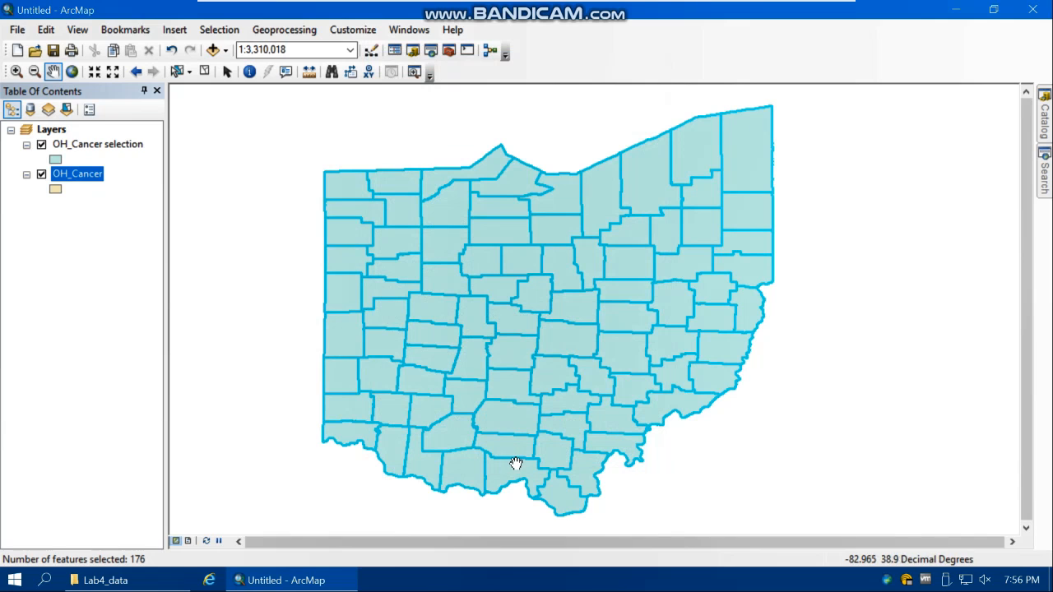
- Open the OH_Cancer attribute table and check from first to last record that the selected CancerSite values contain "Other"
right_click(87, 179)
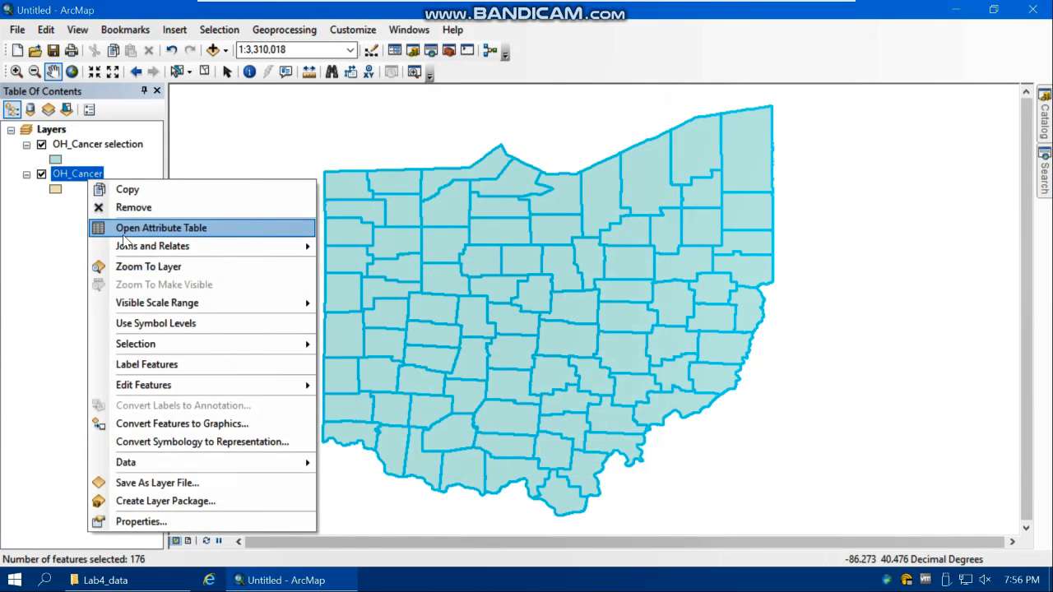
left_click(143, 228)
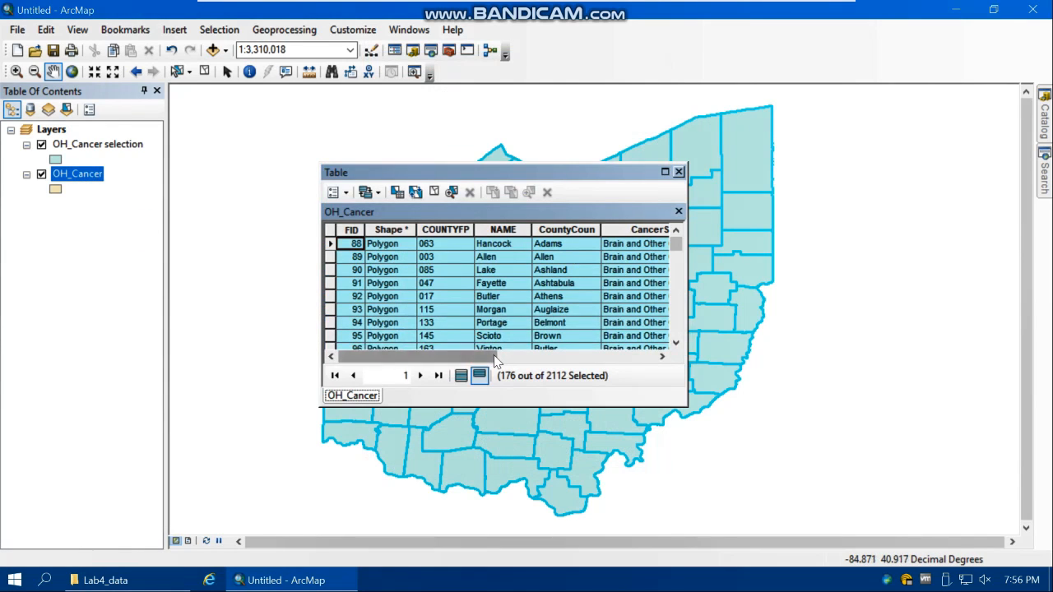
left_click_drag(492, 355, 622, 356)
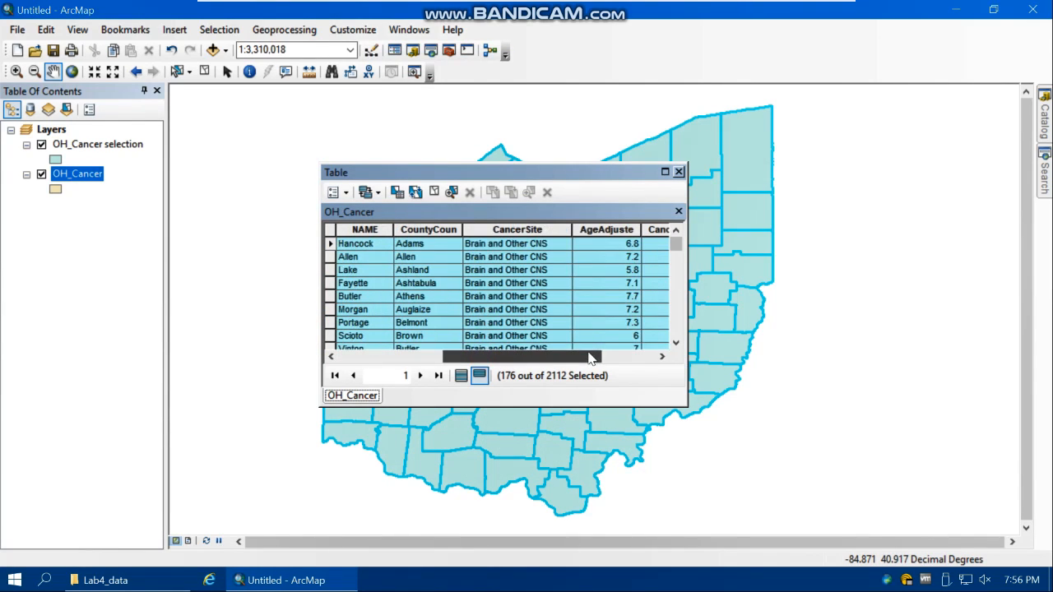
left_click(526, 256)
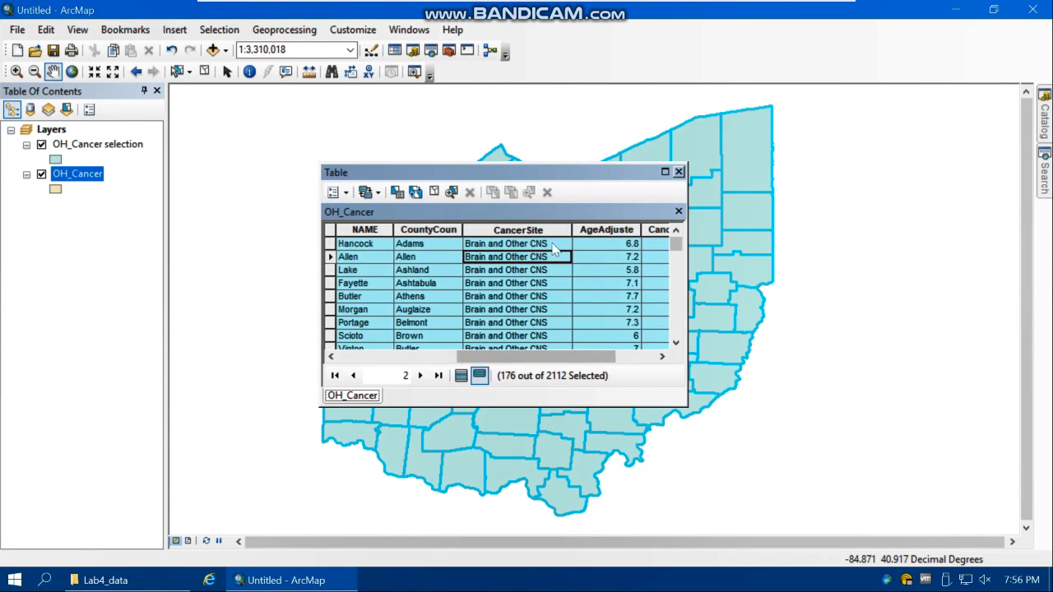
left_click(533, 244)
left_click_drag(674, 244, 675, 329)
left_click(493, 269)
left_click(512, 270)
left_click(493, 269)
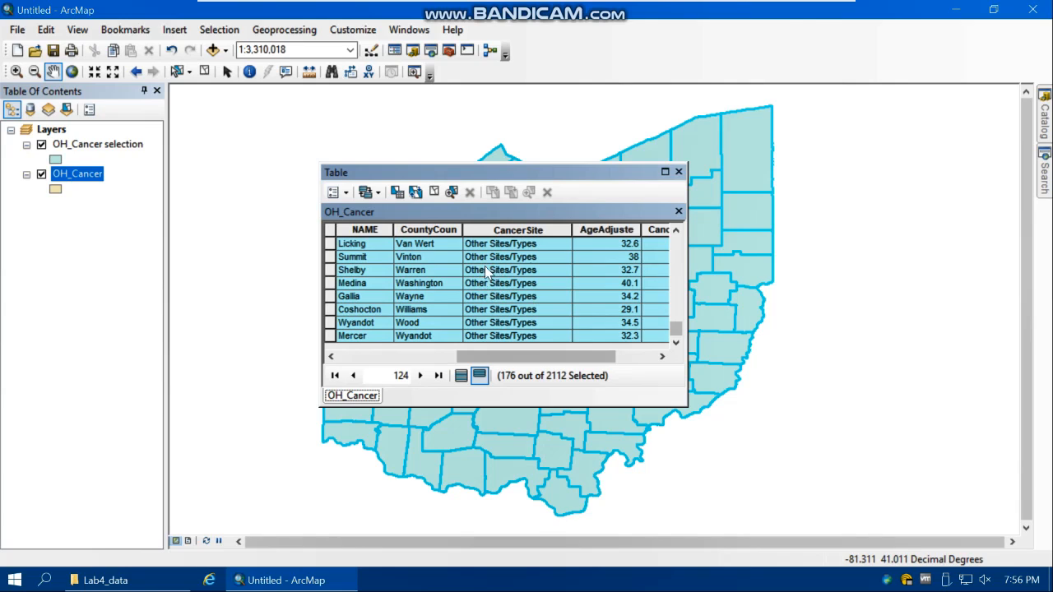
- Clear the features selected by the wildcard query and close the attribute table
left_click(205, 73)
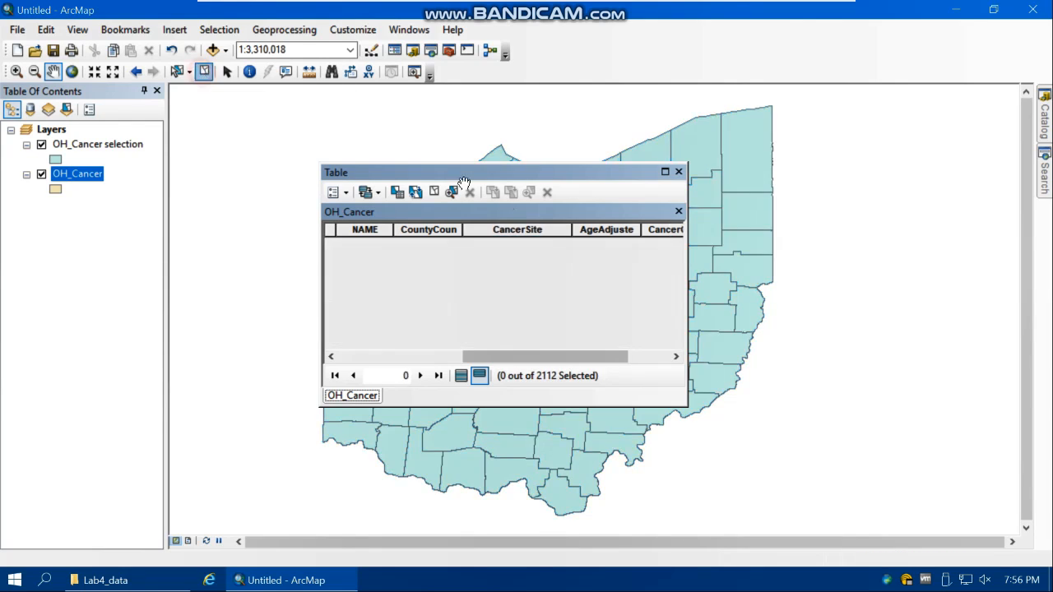
left_click(677, 172)
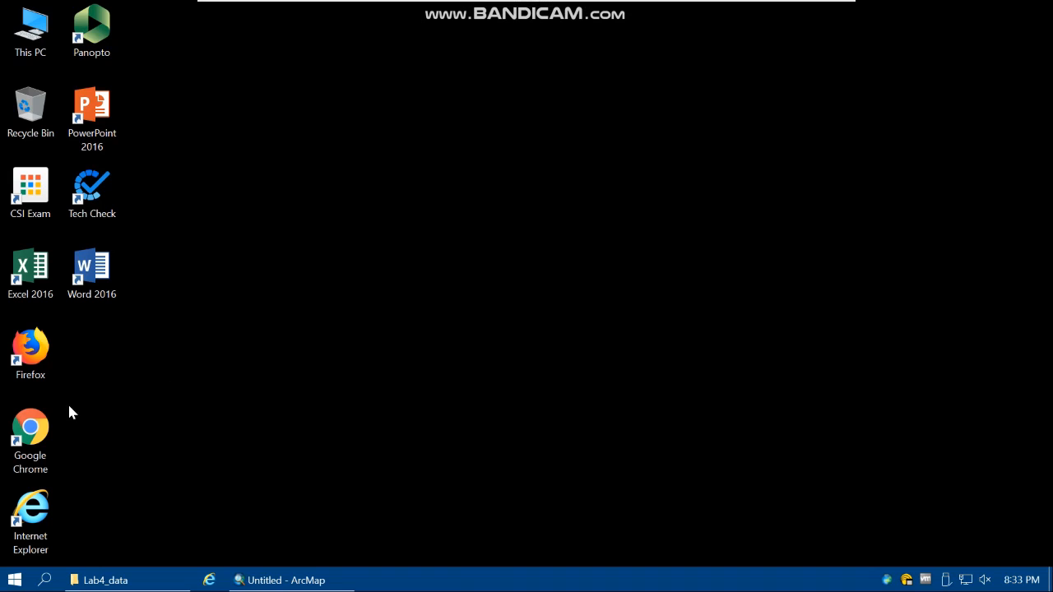
- Open Google Chrome and search the web for "inset map"
double_click(32, 431)
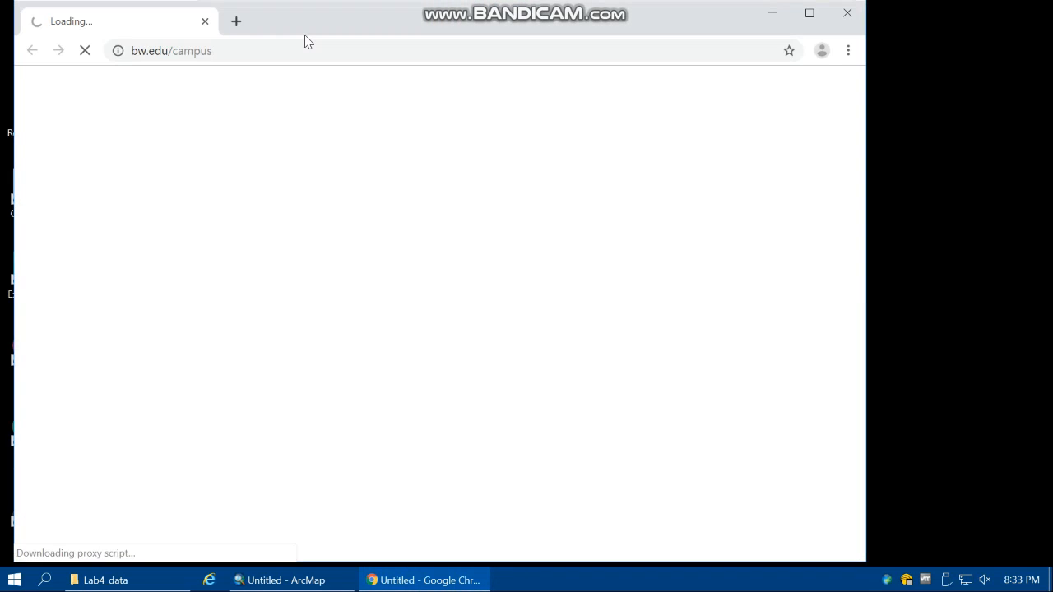
left_click(301, 51)
type("i")
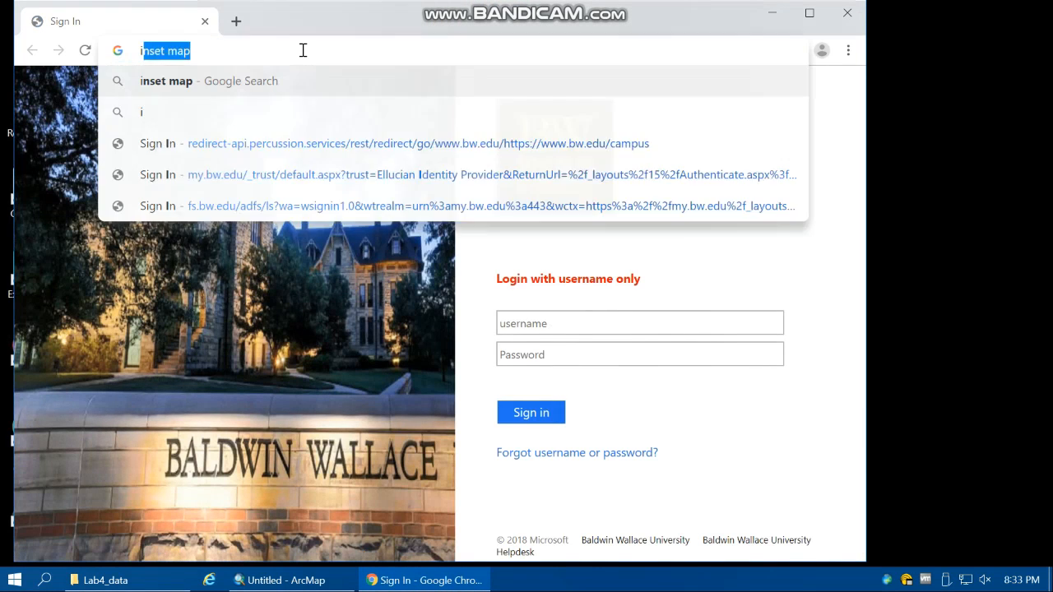
type("nset map")
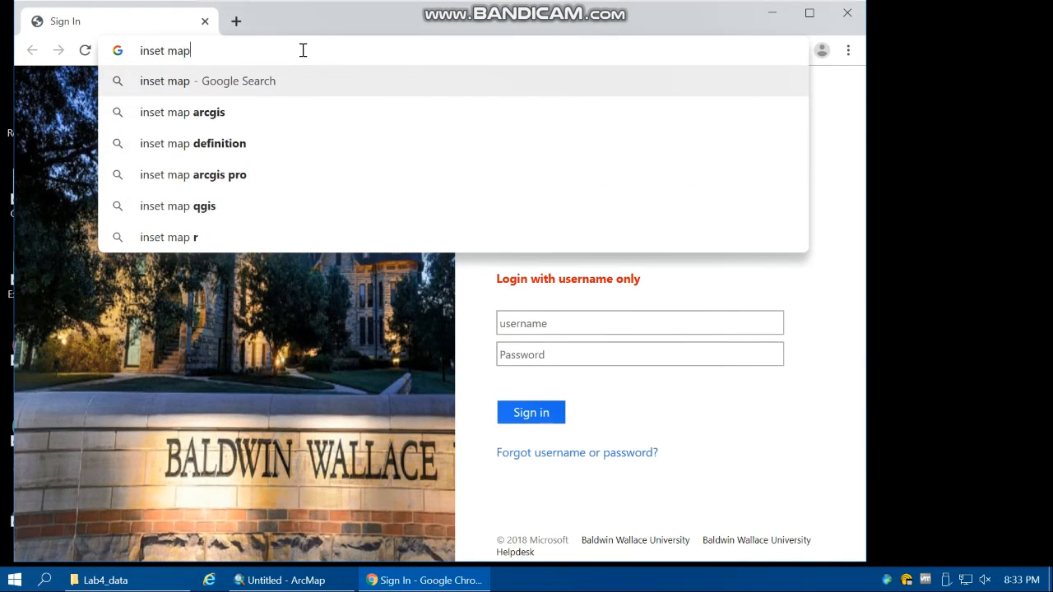
key("Return")
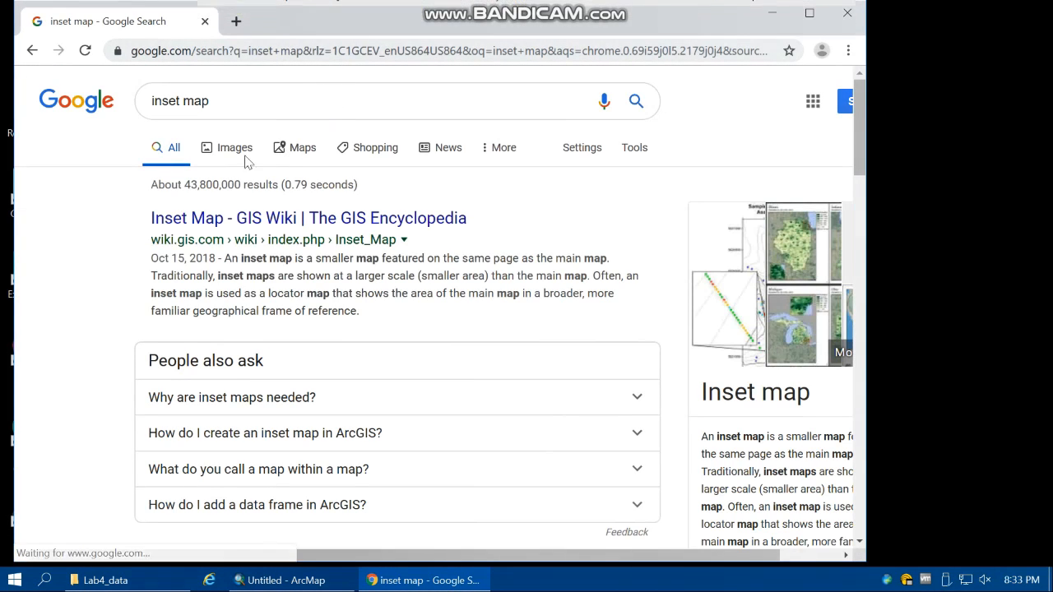
- Show the image results for the inset map search and preview an example map
left_click(232, 155)
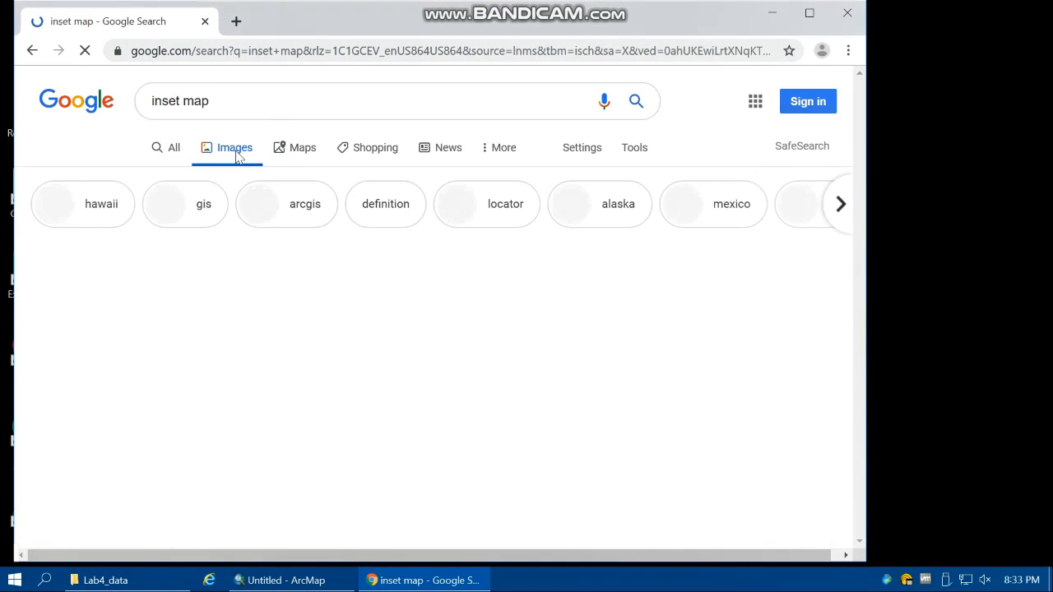
scroll(606, 340, "down", 4)
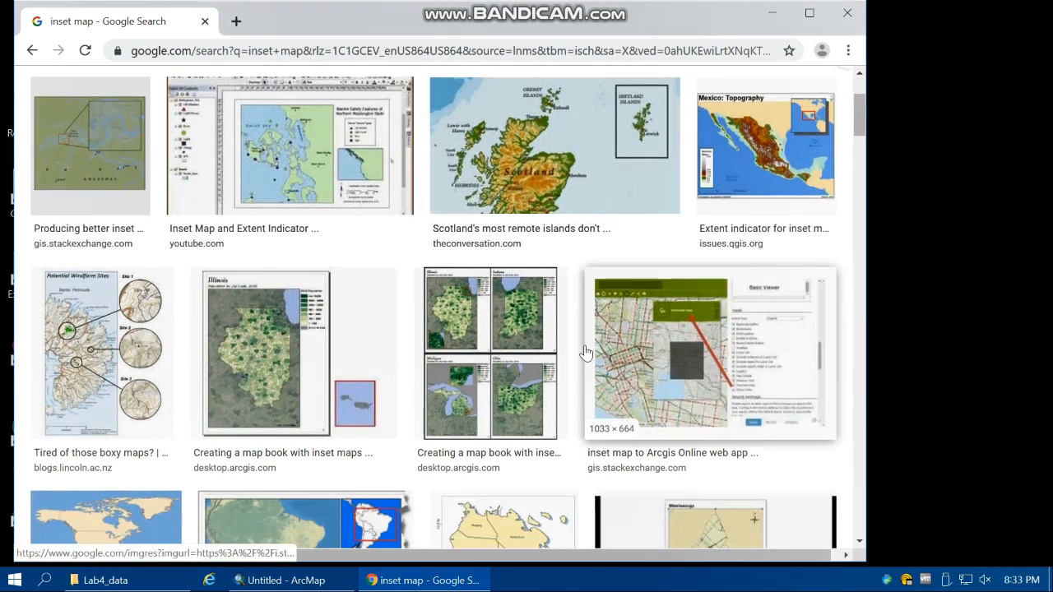
left_click(135, 411)
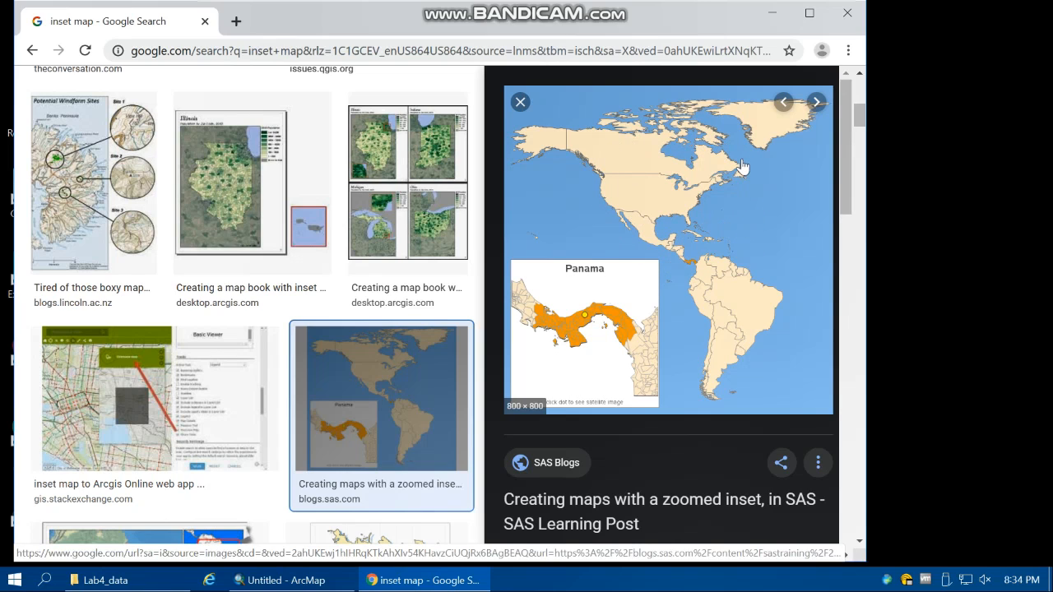
- Minimize the browser and switch back to the empty ArcMap document
mouse_move(775, 31)
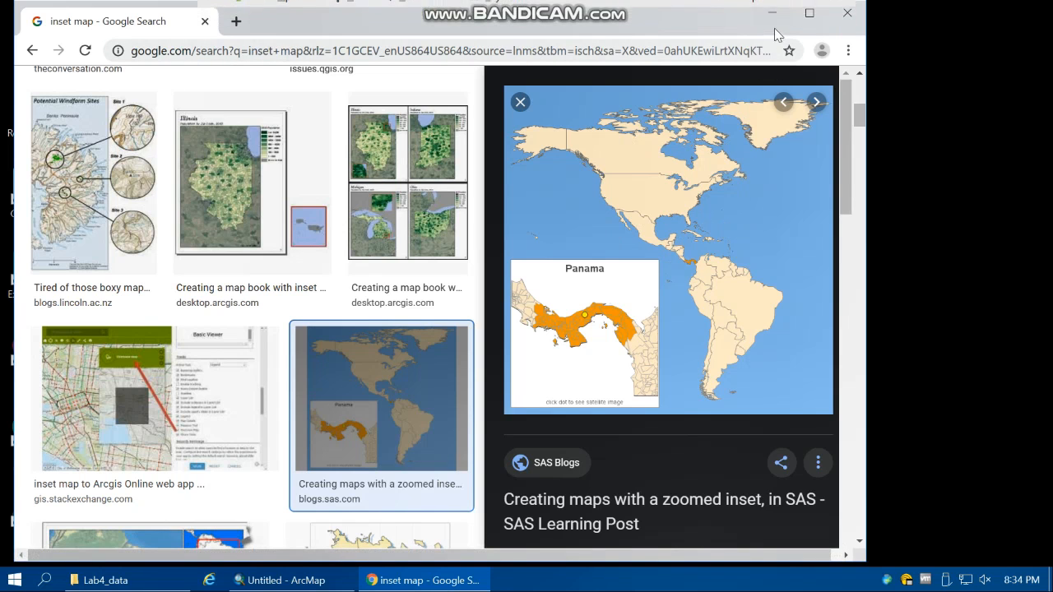
left_click(777, 11)
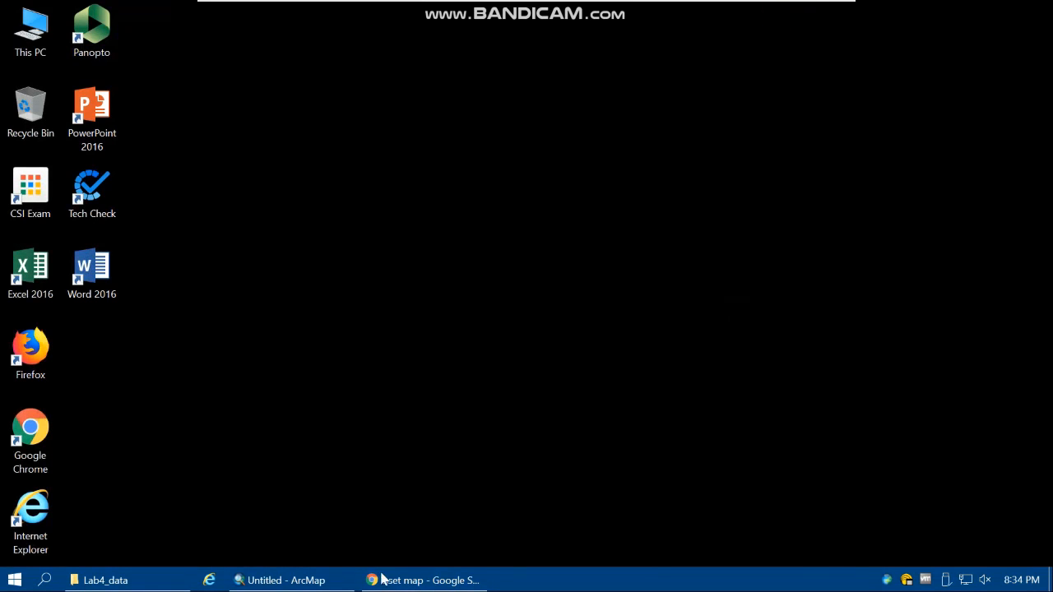
left_click(282, 582)
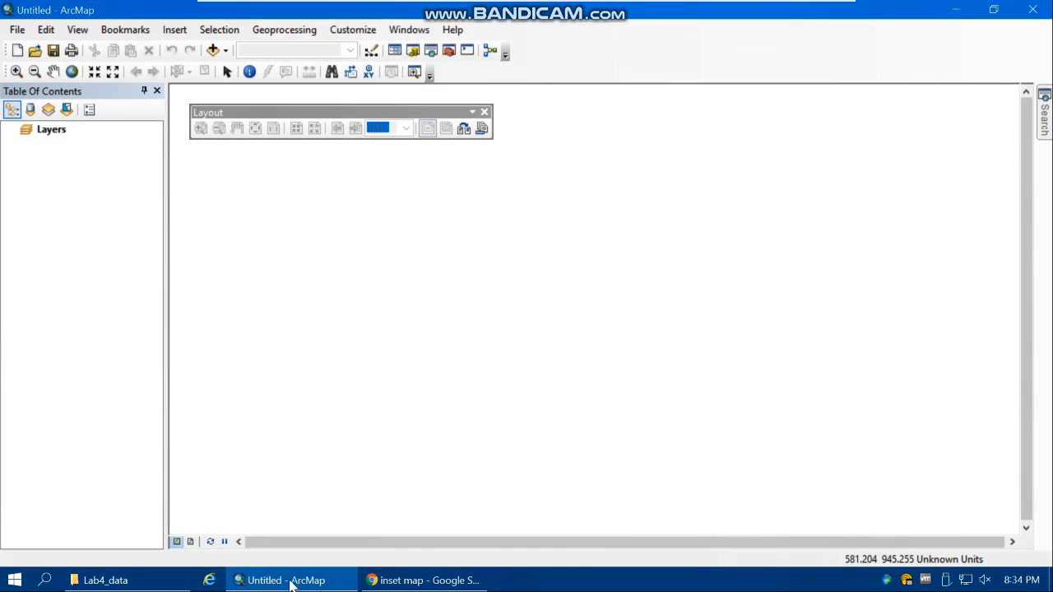
left_click(212, 50)
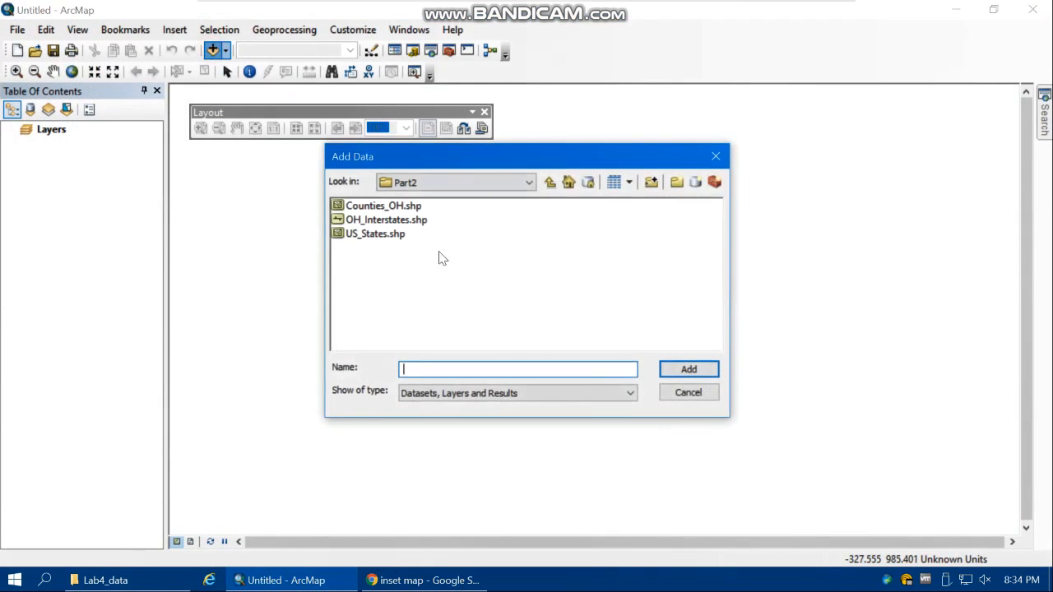
left_click(714, 158)
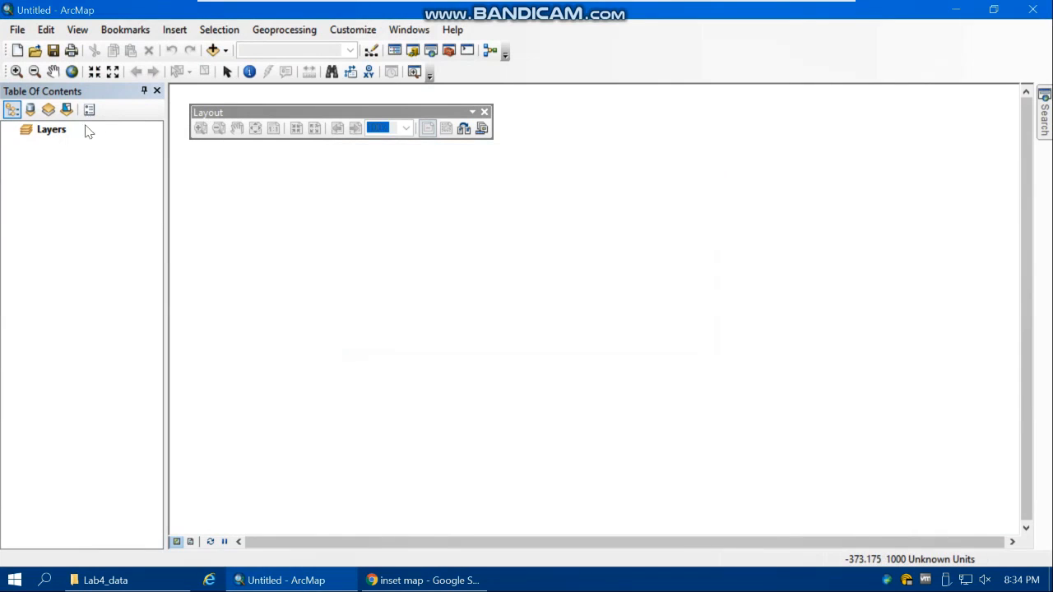
- Rename the Layers data frame to US and add US_States.shp from the Part2 folder to it
left_click(48, 133)
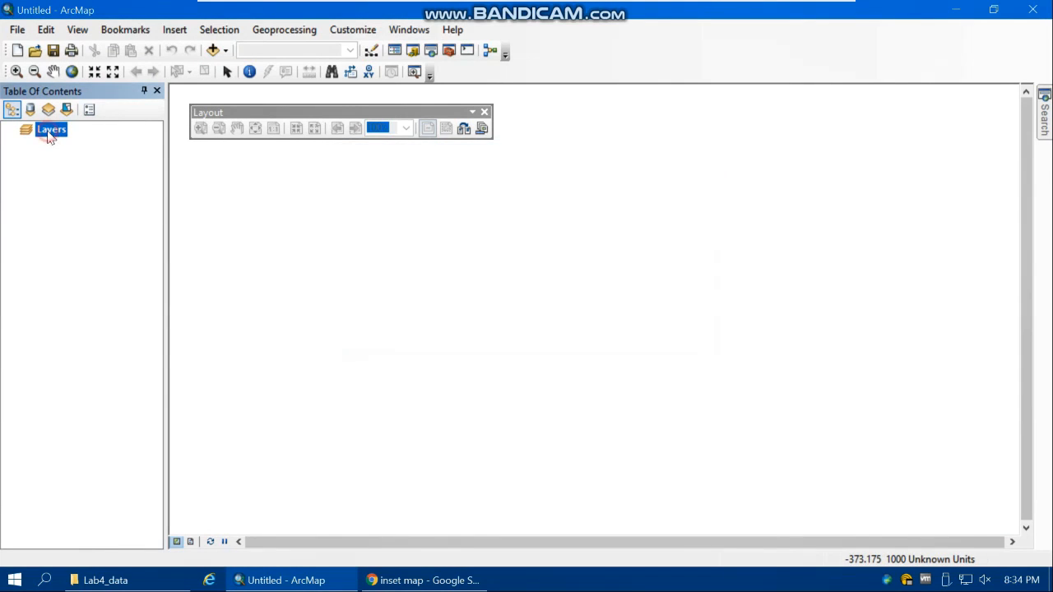
left_click(51, 132)
type("US")
key("Return")
left_click(212, 50)
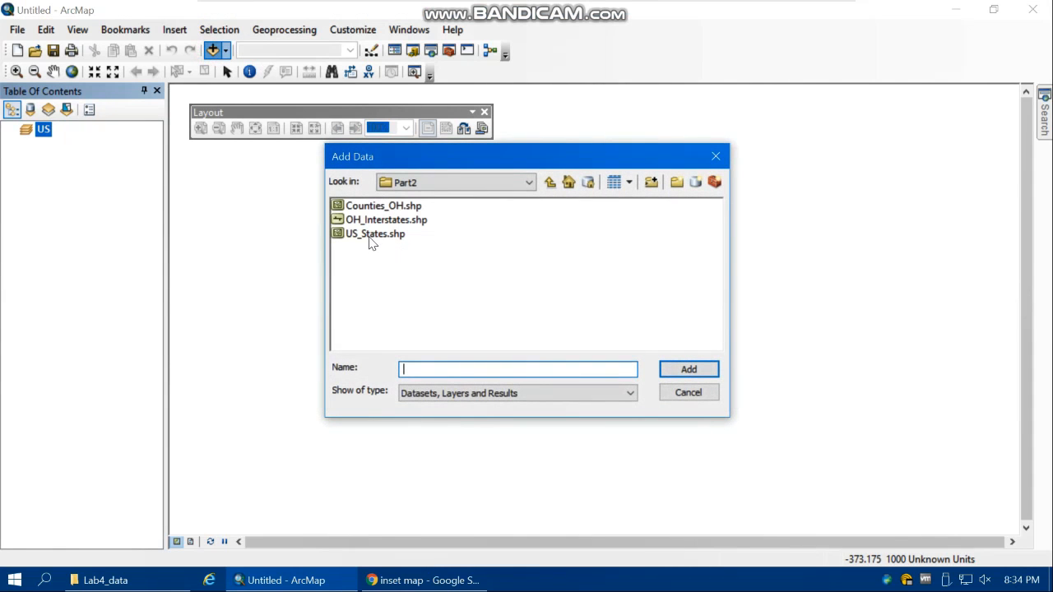
double_click(374, 234)
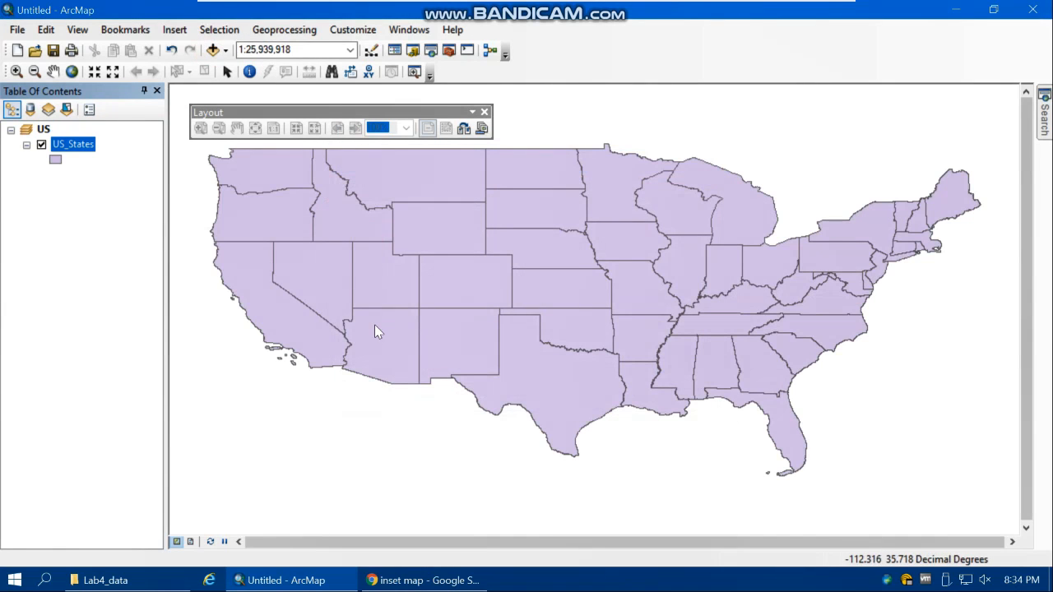
- Insert a new data frame into the map and rename it OHIO
left_click(174, 31)
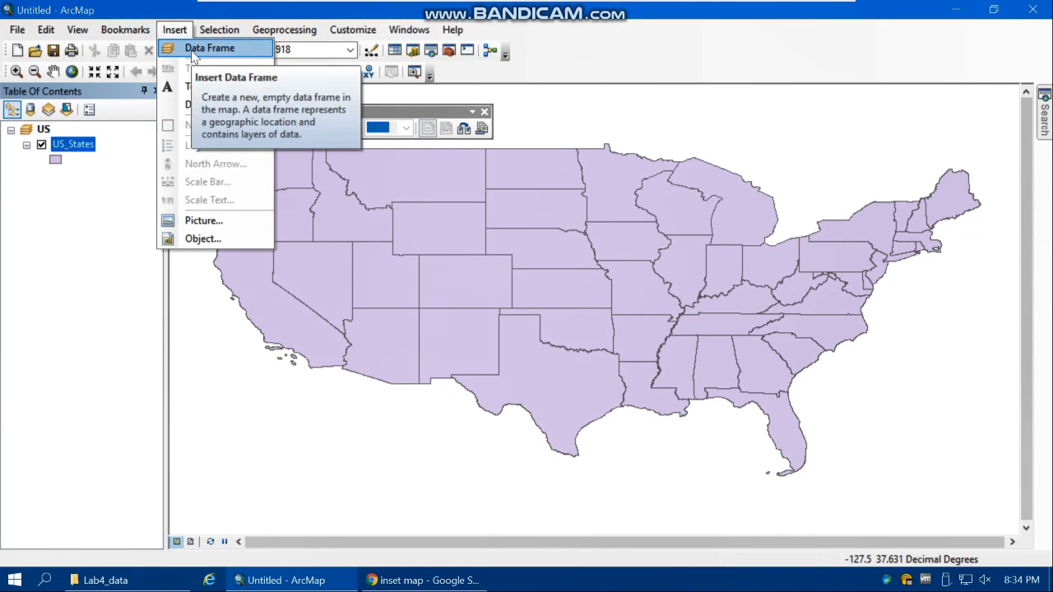
left_click(192, 51)
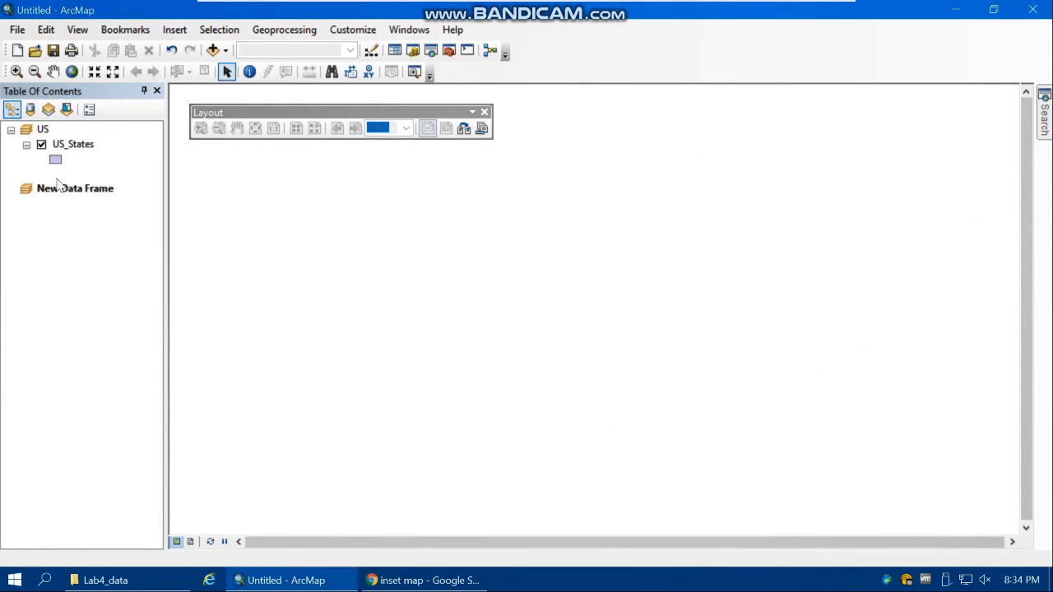
left_click(57, 190)
left_click(57, 191)
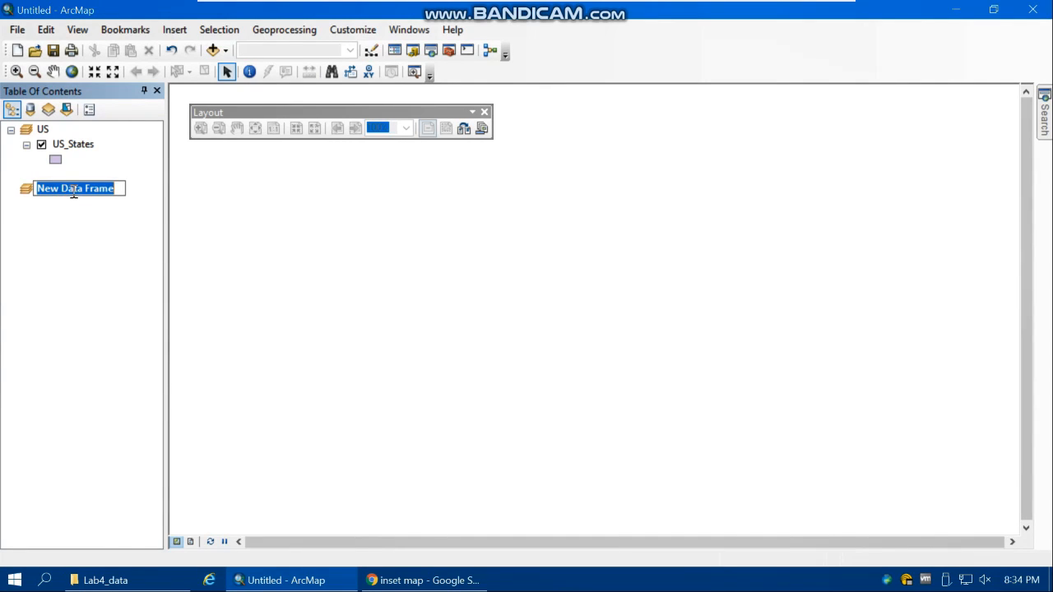
type("OHIO")
key("Return")
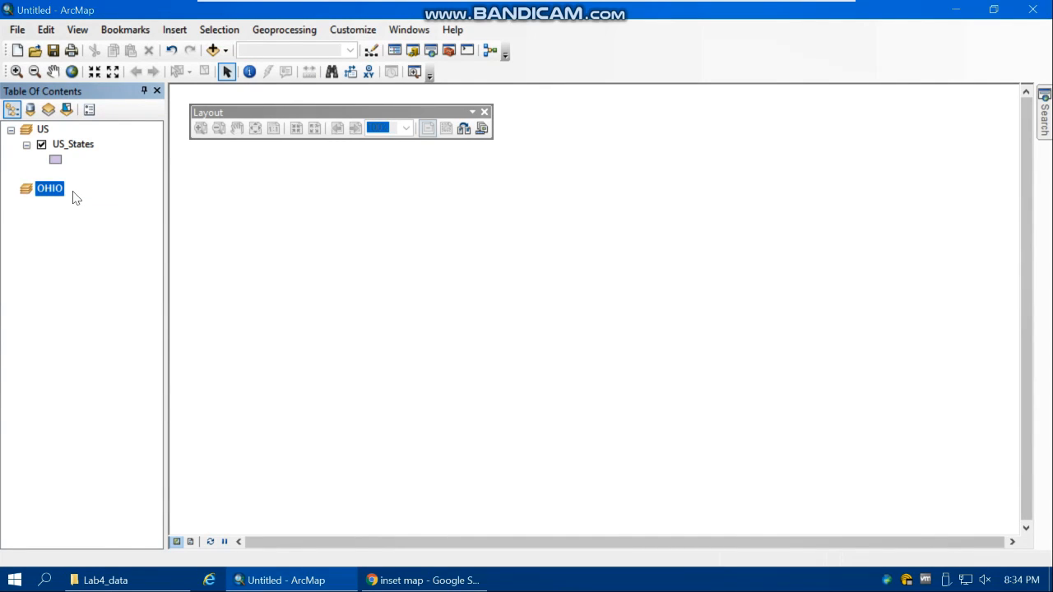
- Add Counties_OH.shp and OH_Interstates.shp from the Part2 folder to the OHIO data frame
left_click(213, 51)
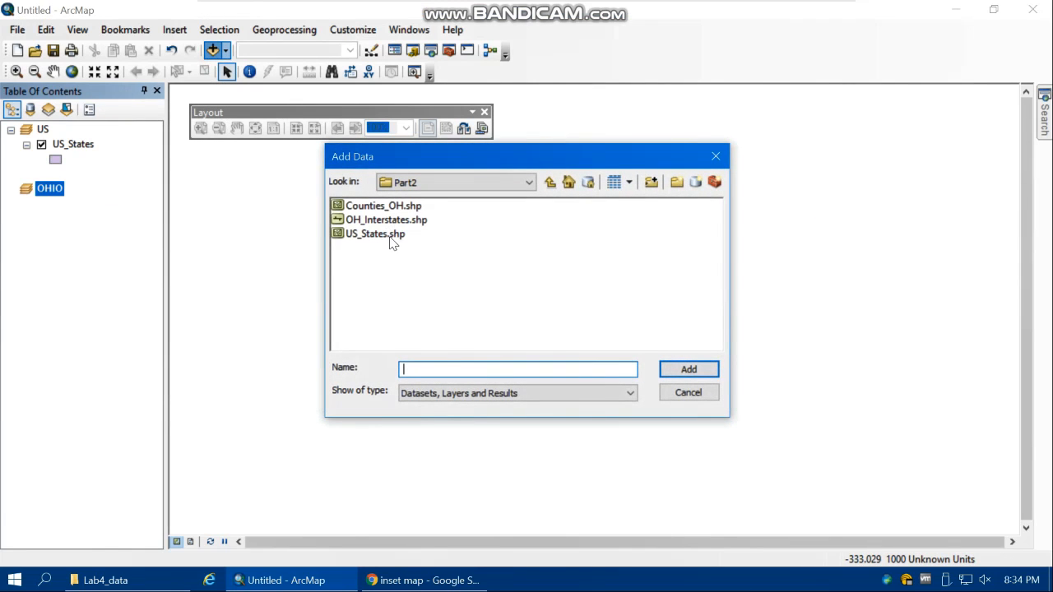
double_click(384, 207)
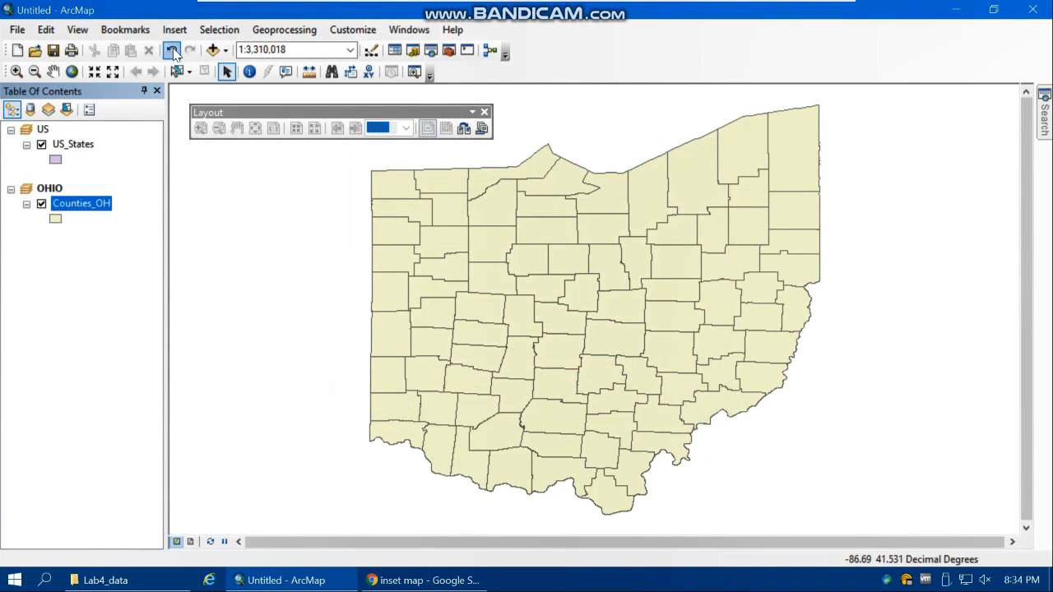
left_click(213, 51)
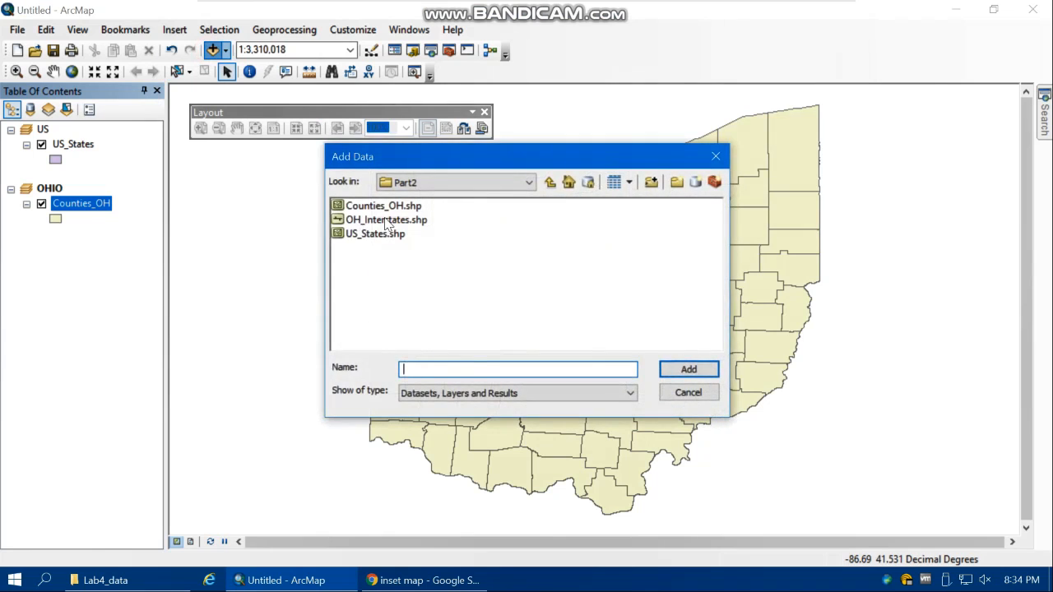
double_click(382, 218)
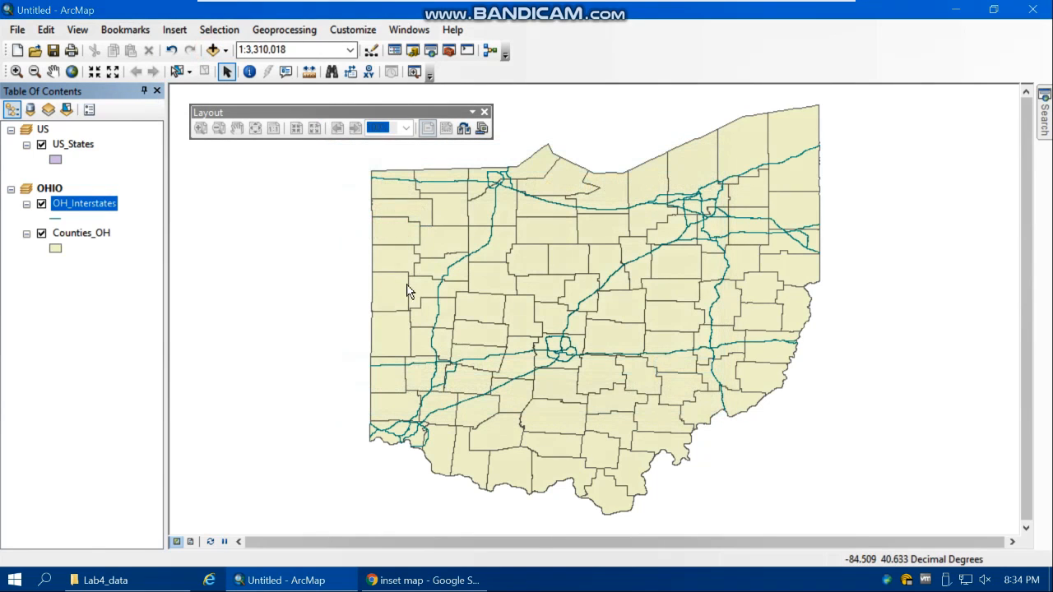
- Symbolize the OH_Interstates layer with the Arterial Street line in black at width 0.80
left_click(56, 218)
left_click(449, 272)
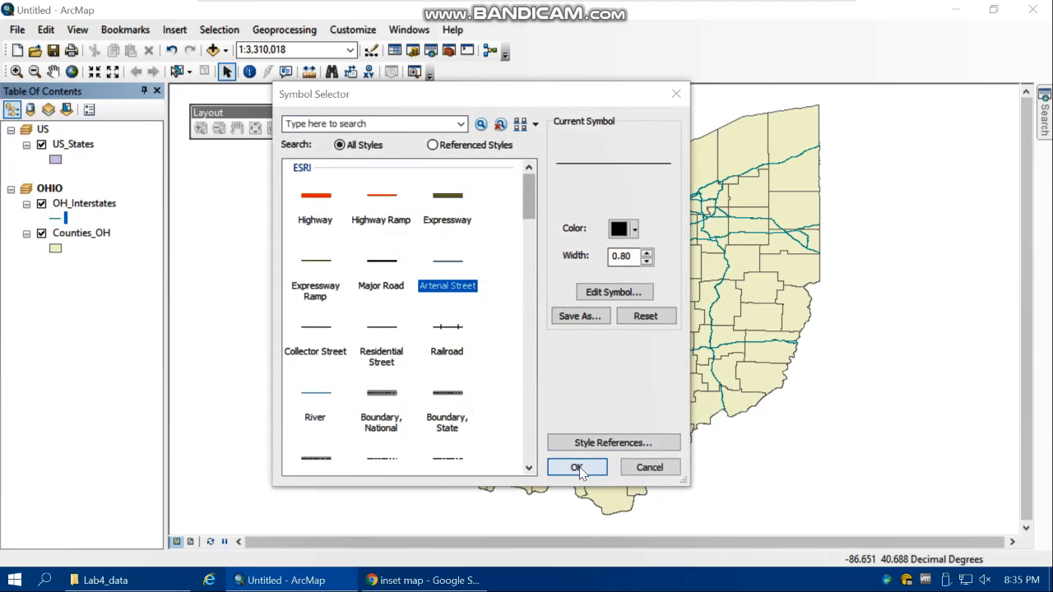
left_click(577, 467)
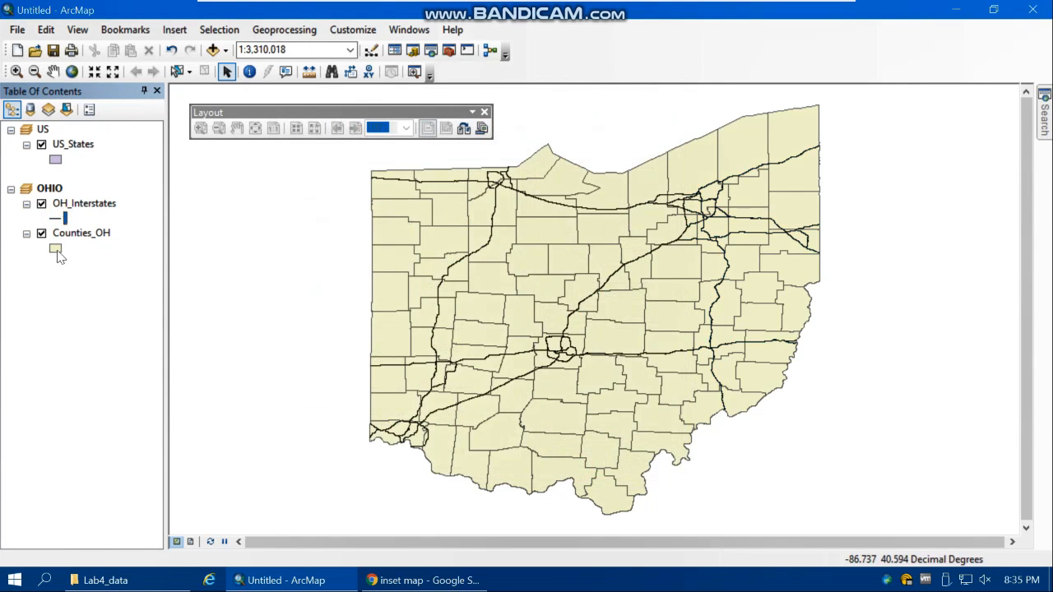
- Try a gray fill with a white outline on the Counties_OH symbol, but apply the preset Rose symbol instead
left_click(55, 250)
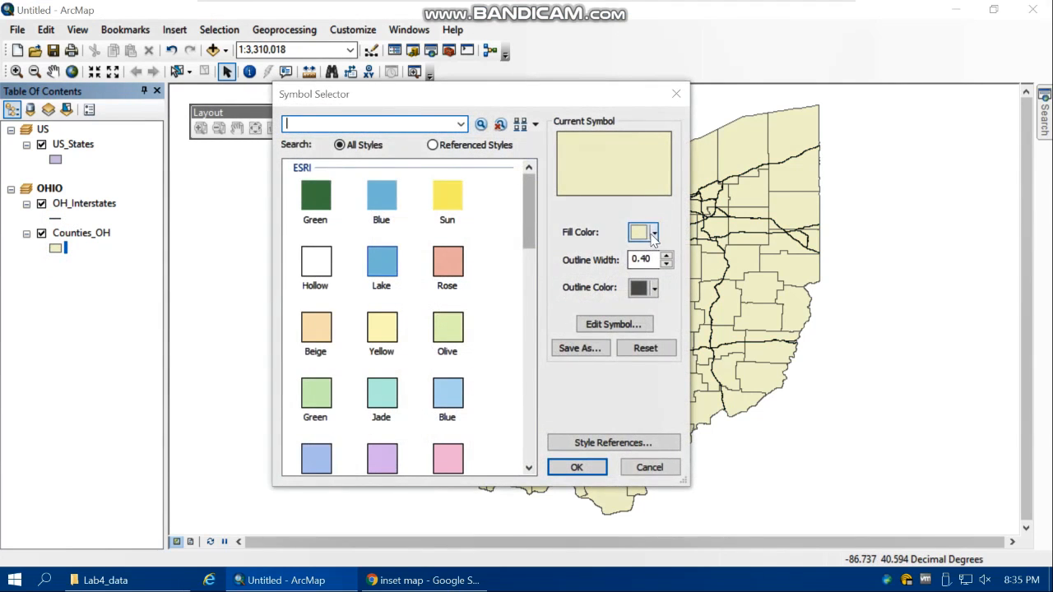
left_click(654, 234)
left_click(665, 305)
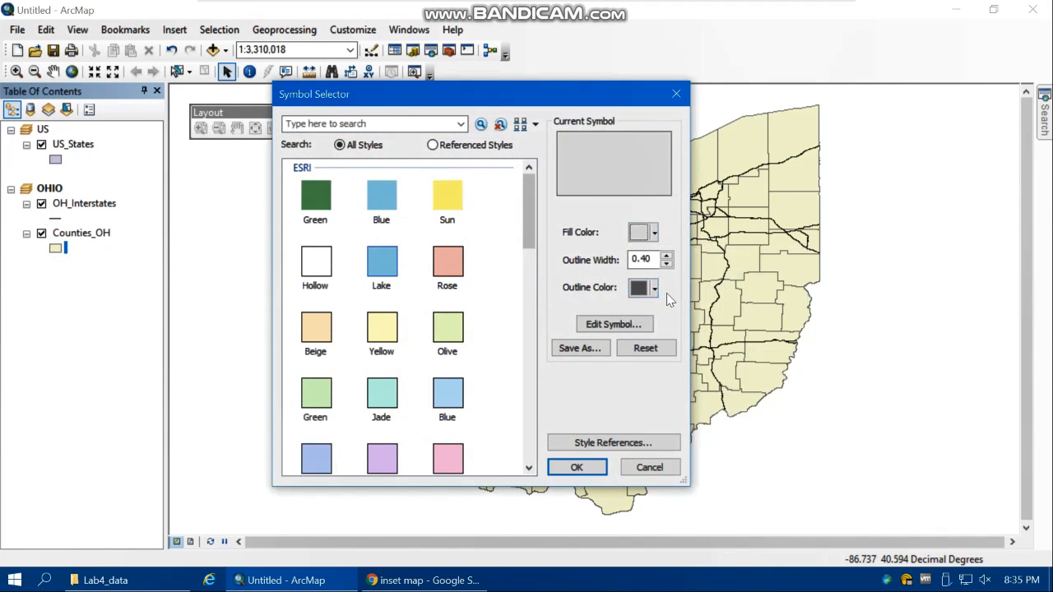
left_click(654, 288)
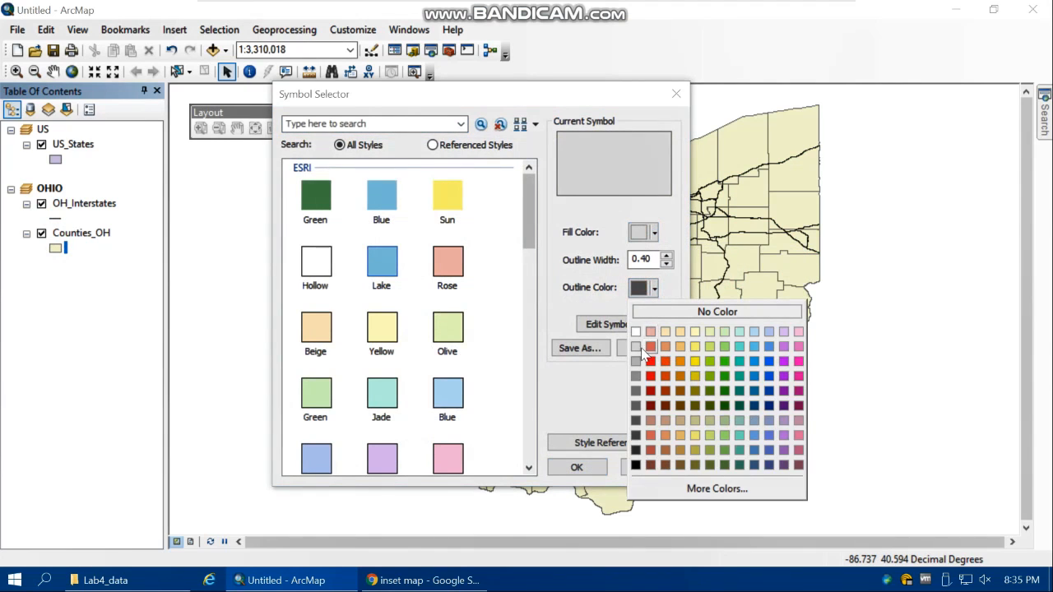
left_click(635, 332)
left_click(667, 265)
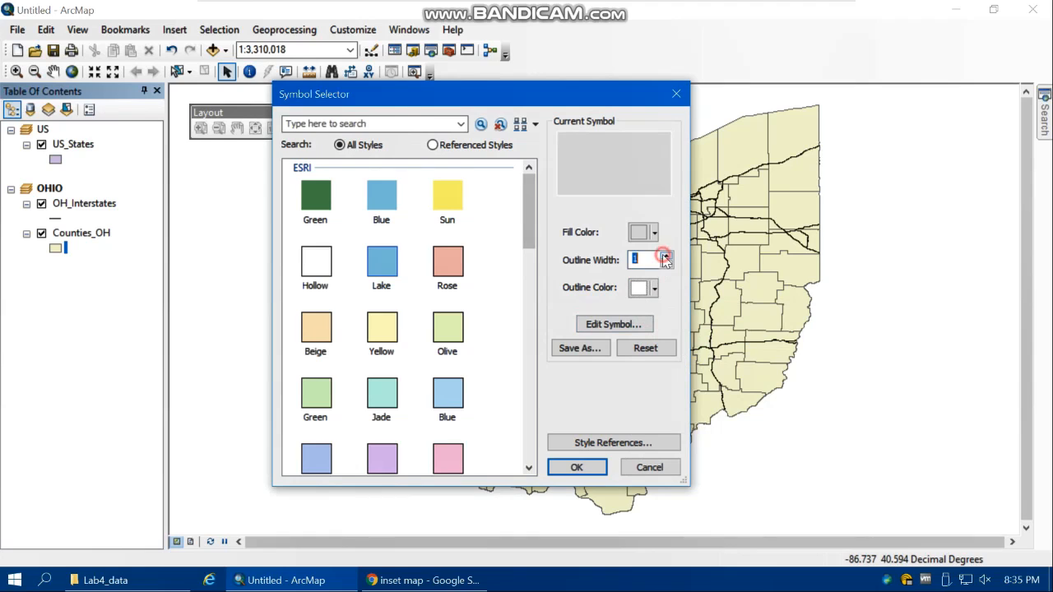
left_click(448, 271)
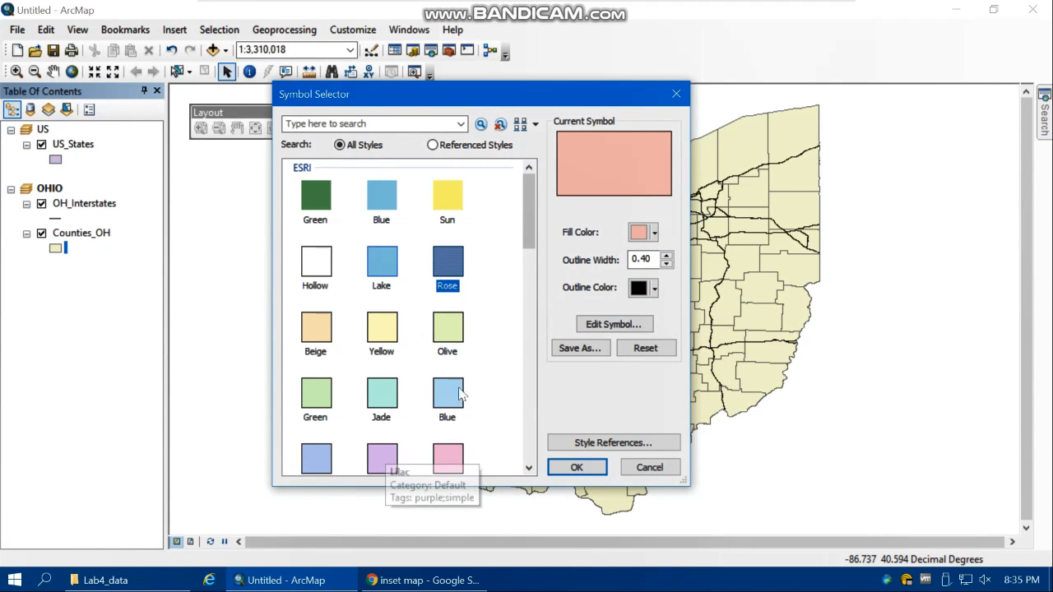
left_click(567, 468)
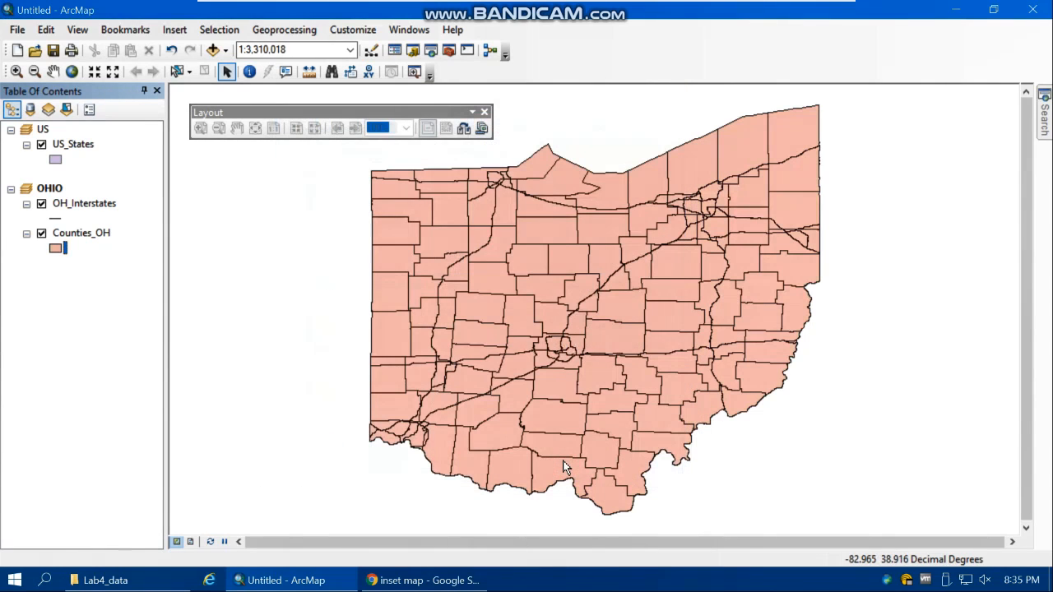
- Restyle the Counties_OH layer with a gray fill and an Arctic White outline of width 1
left_click(58, 250)
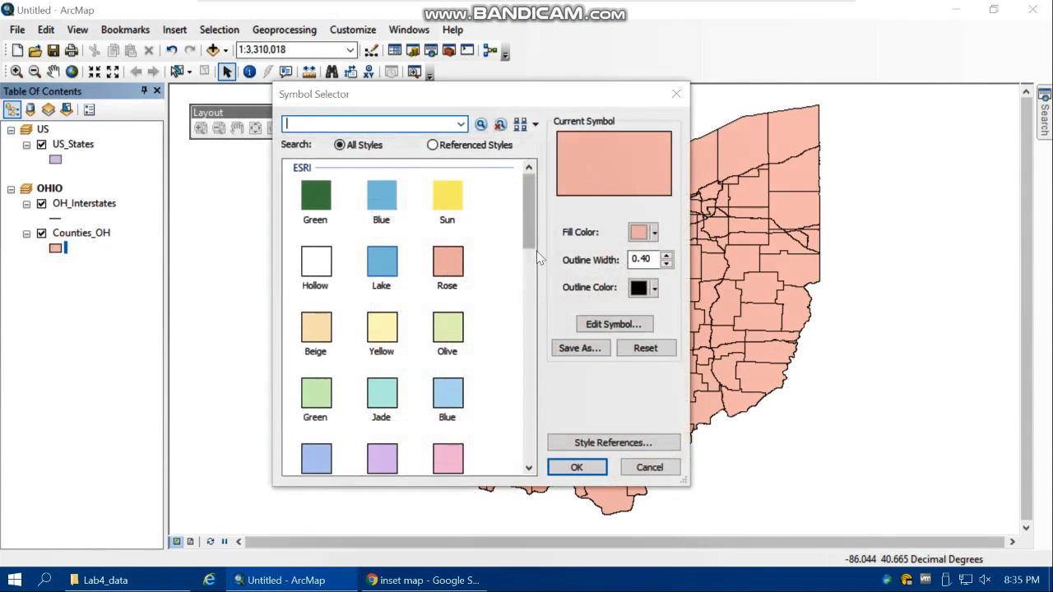
left_click(642, 232)
left_click(634, 276)
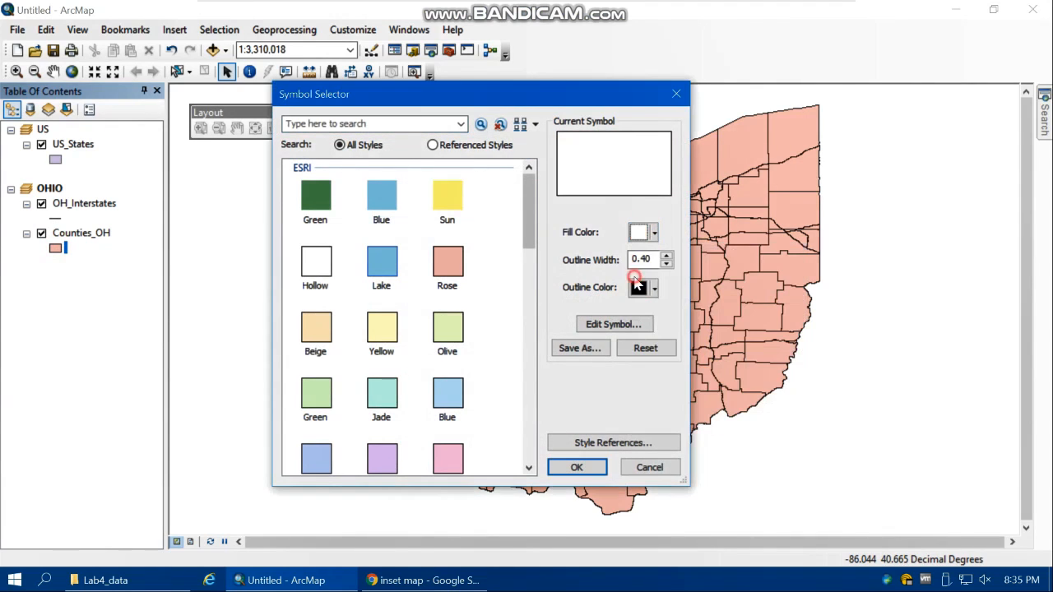
left_click(641, 231)
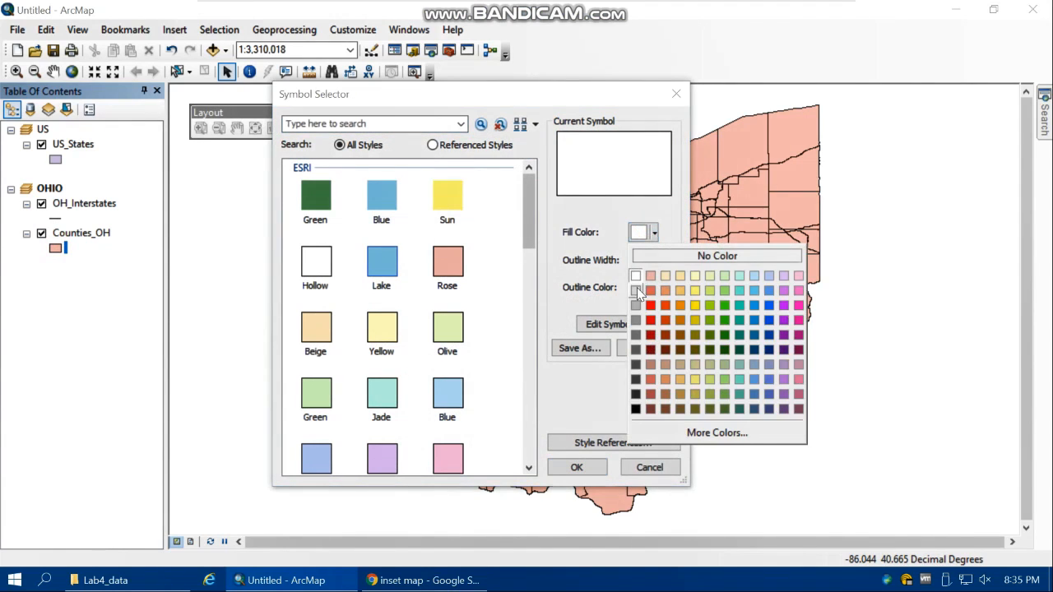
left_click(636, 292)
left_click(642, 287)
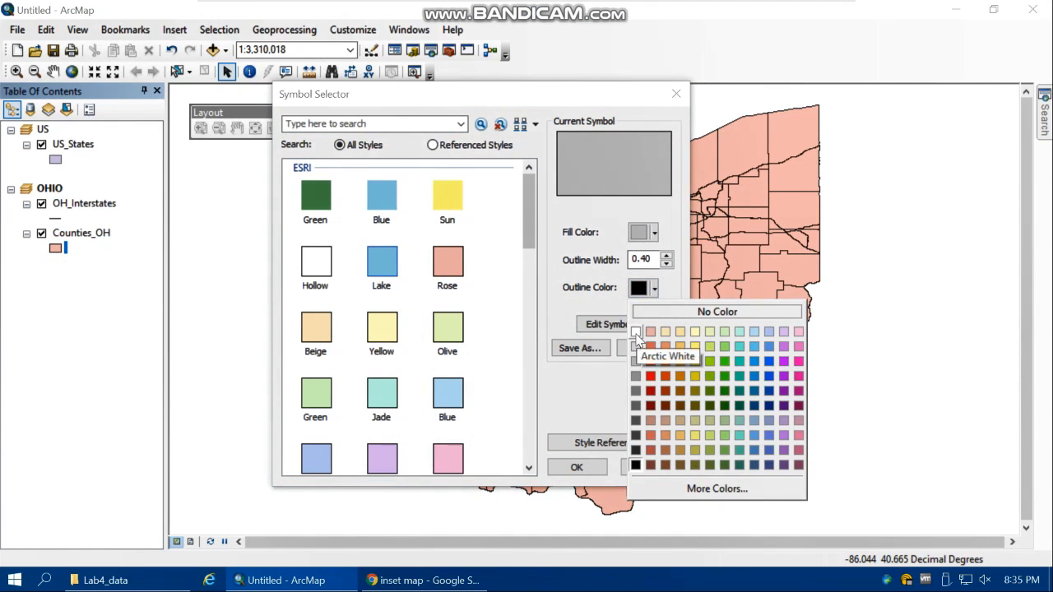
left_click(634, 332)
left_click(666, 257)
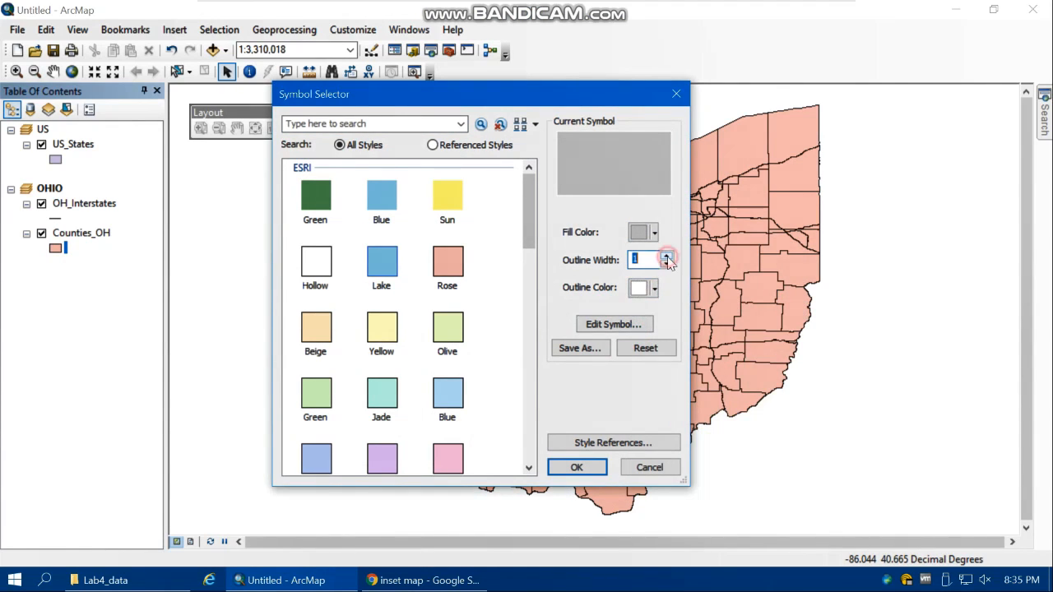
left_click(561, 470)
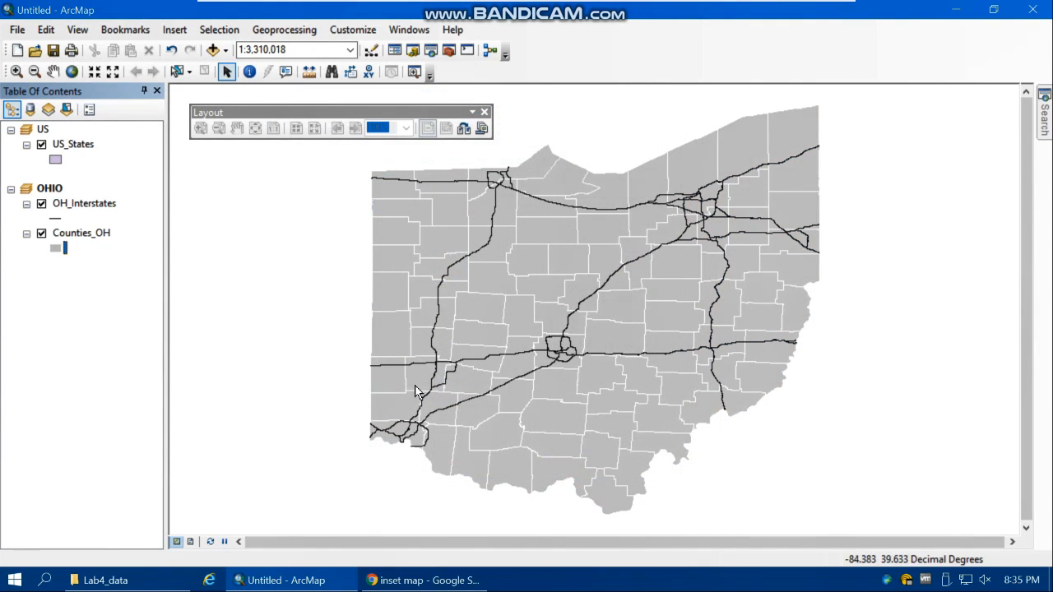
- Show both data frames in layout view, activate the US data frame and return to data view
left_click(190, 542)
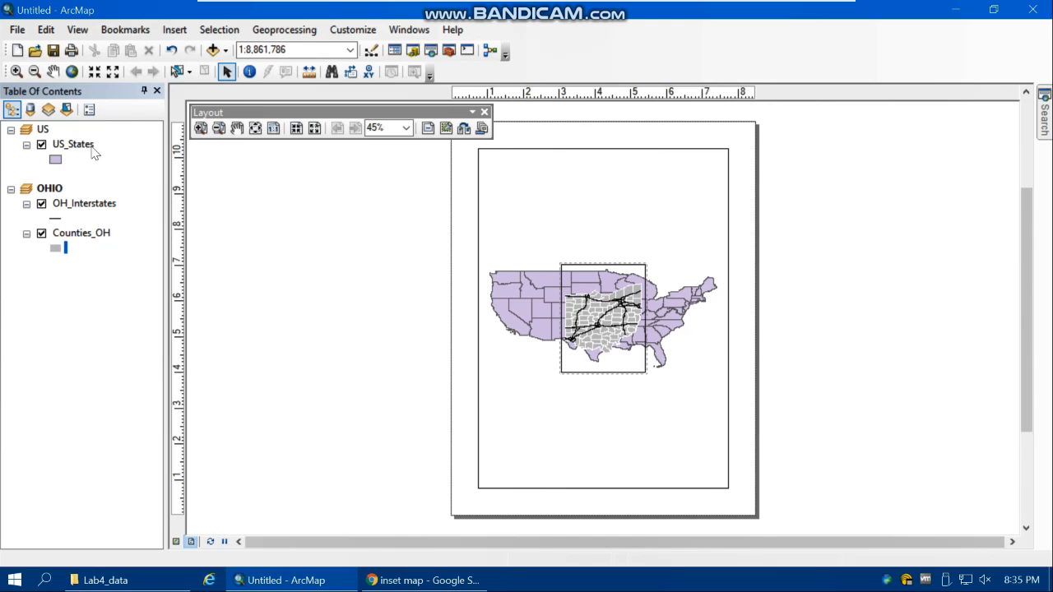
right_click(43, 130)
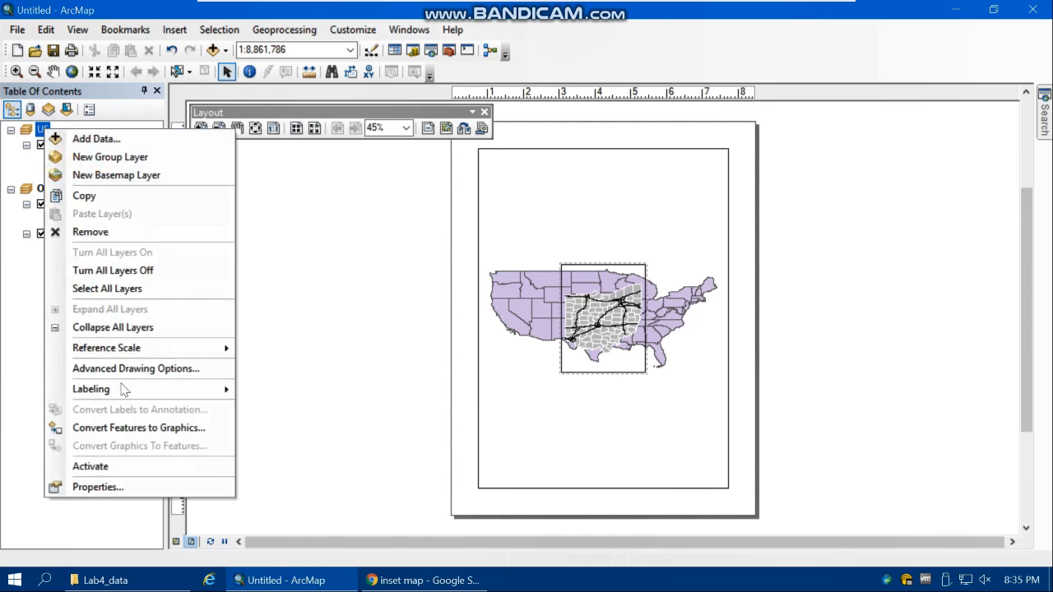
left_click(90, 466)
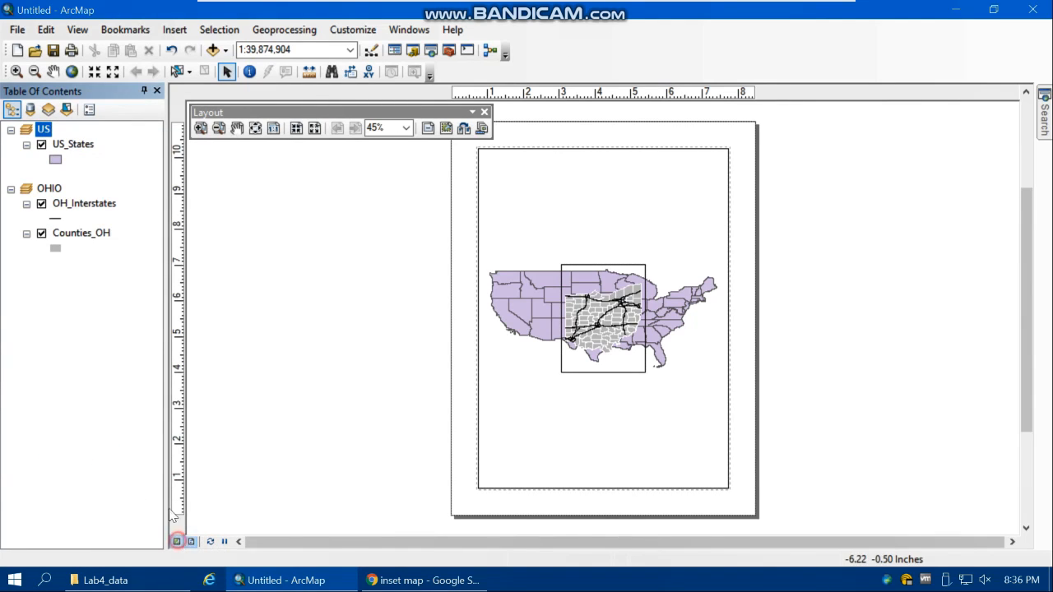
left_click(176, 542)
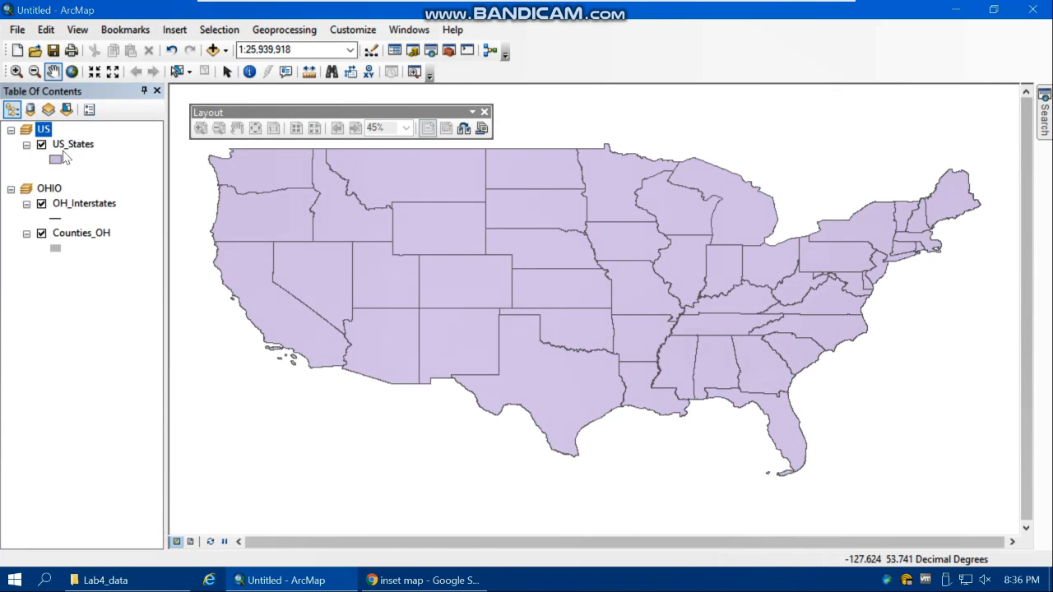
- Activate the OHIO data frame in data view
left_click(47, 189)
right_click(48, 190)
left_click(116, 525)
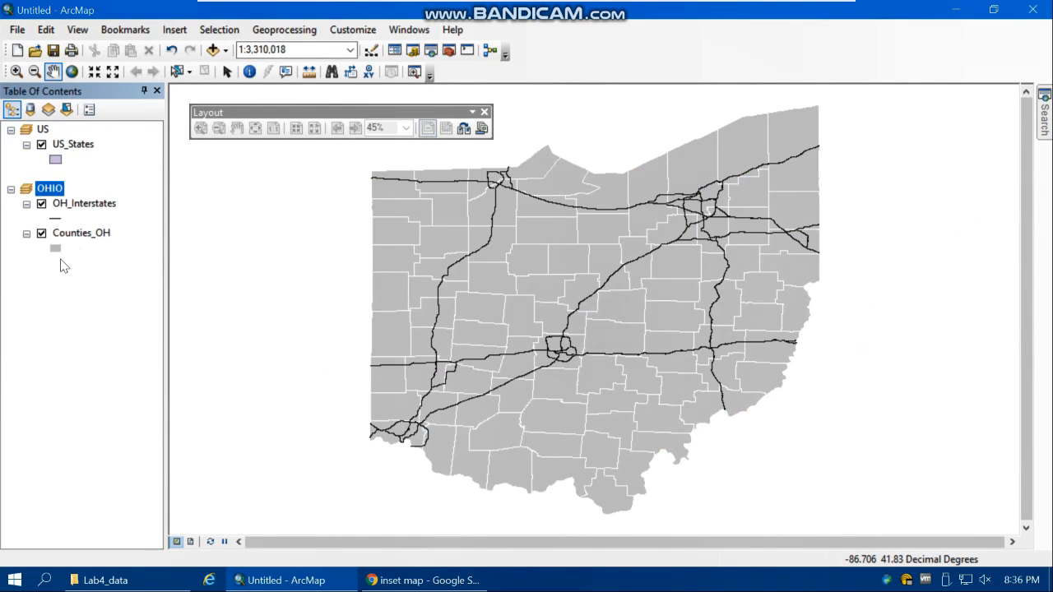
- Switch to layout view and set the page orientation to Landscape
left_click(191, 542)
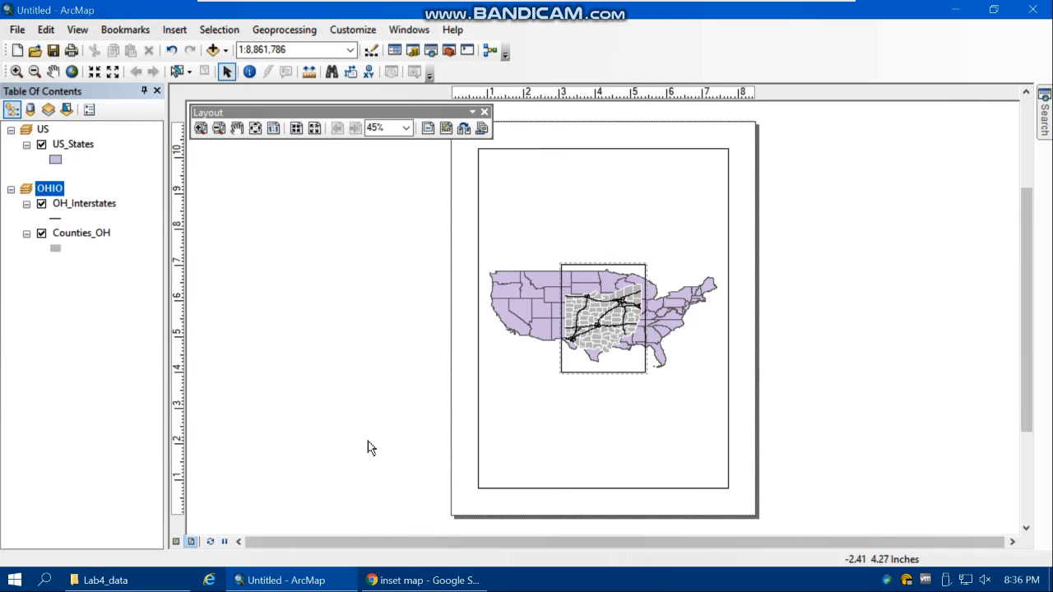
left_click(16, 30)
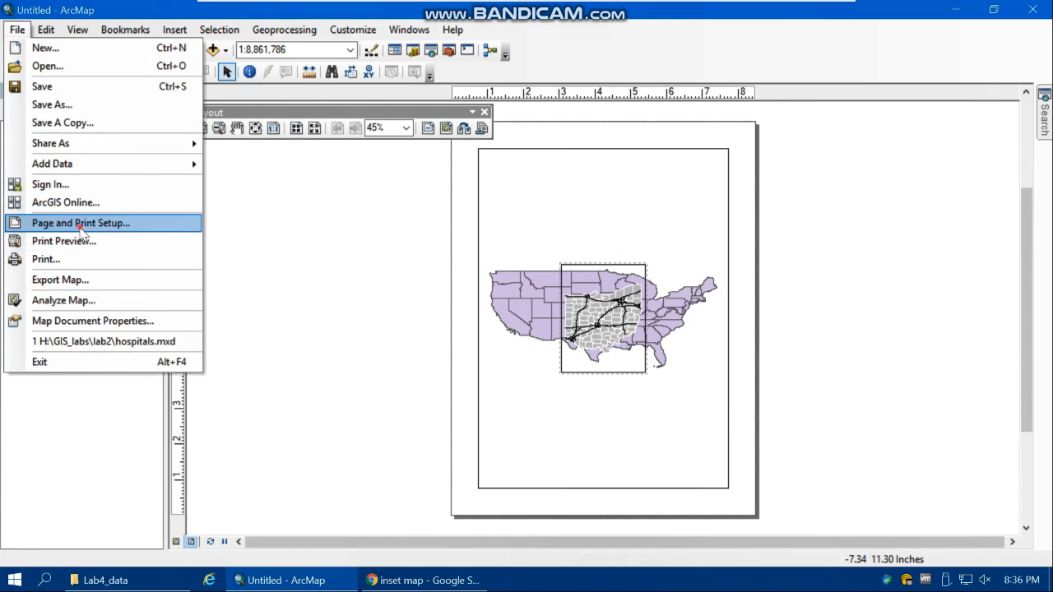
left_click(81, 224)
left_click(494, 264)
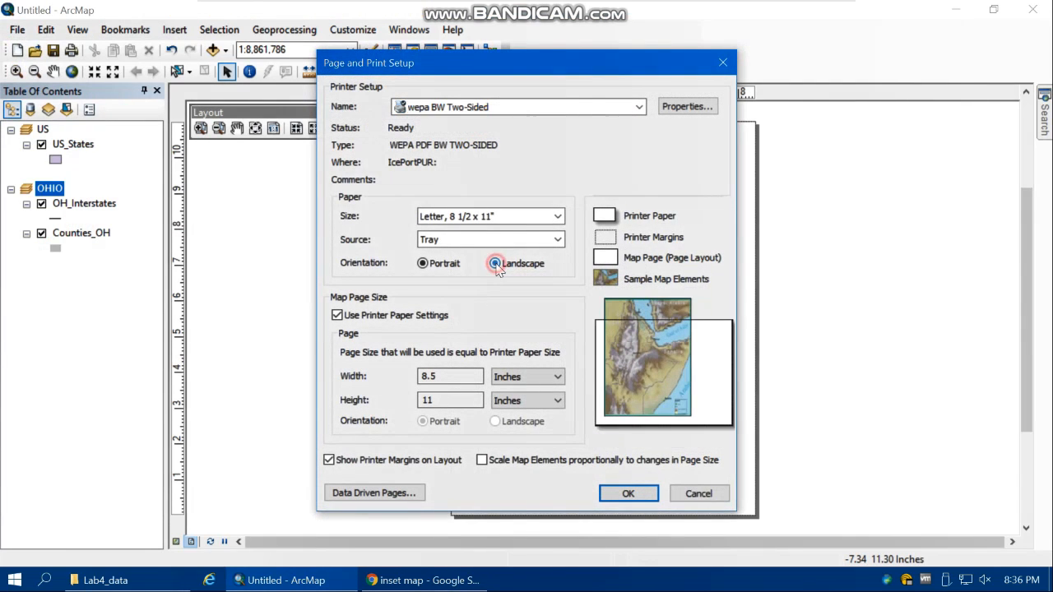
left_click(628, 494)
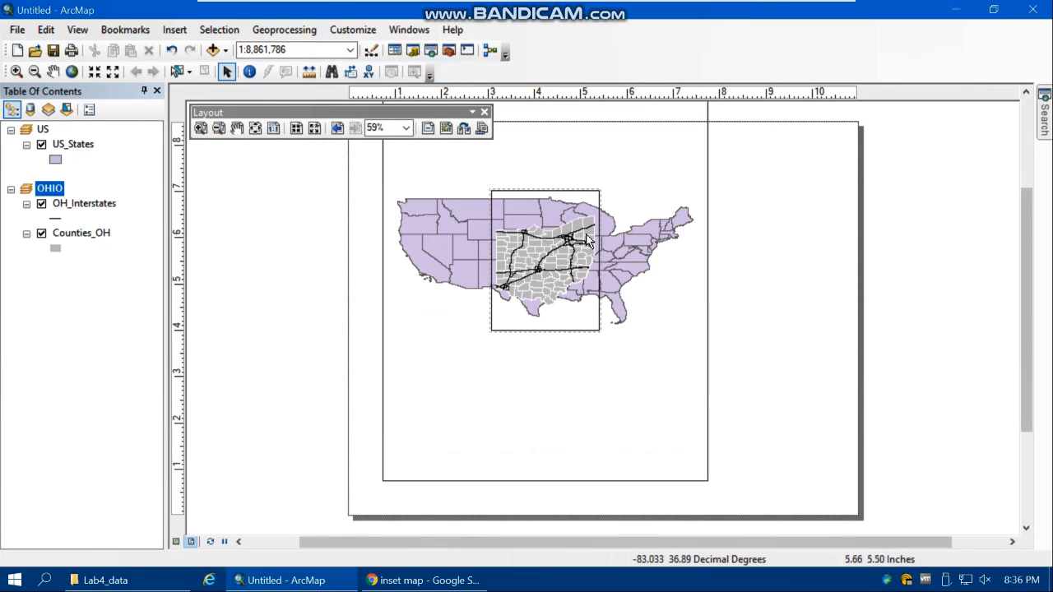
- Move the OHIO data frame to the page's right side and shrink the US data frame to about 3 by 3 inches in the upper-left corner
left_click(644, 236)
left_click(562, 269)
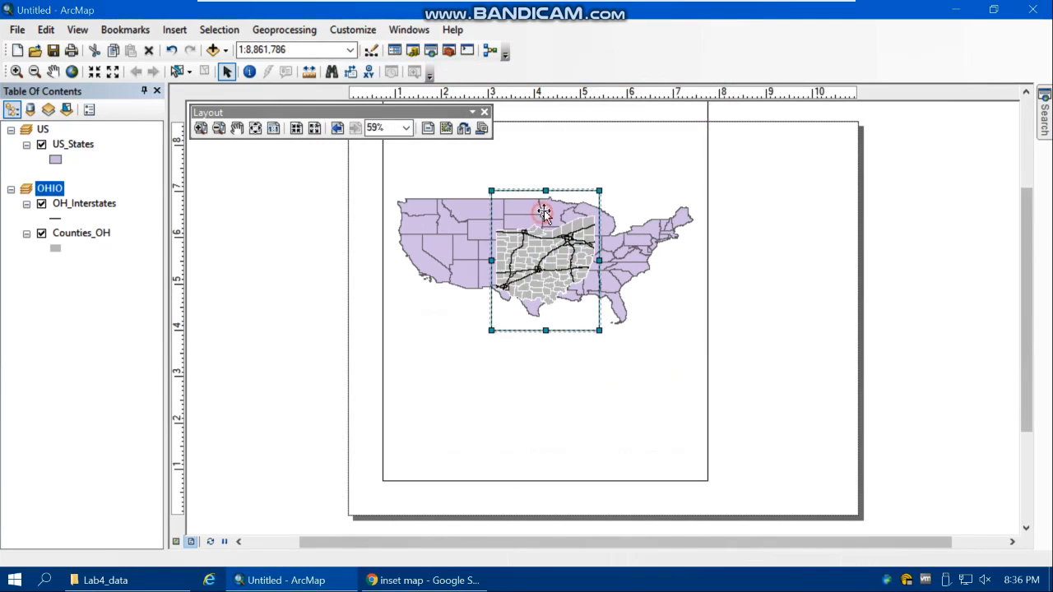
left_click(571, 200)
left_click_drag(636, 208, 775, 186)
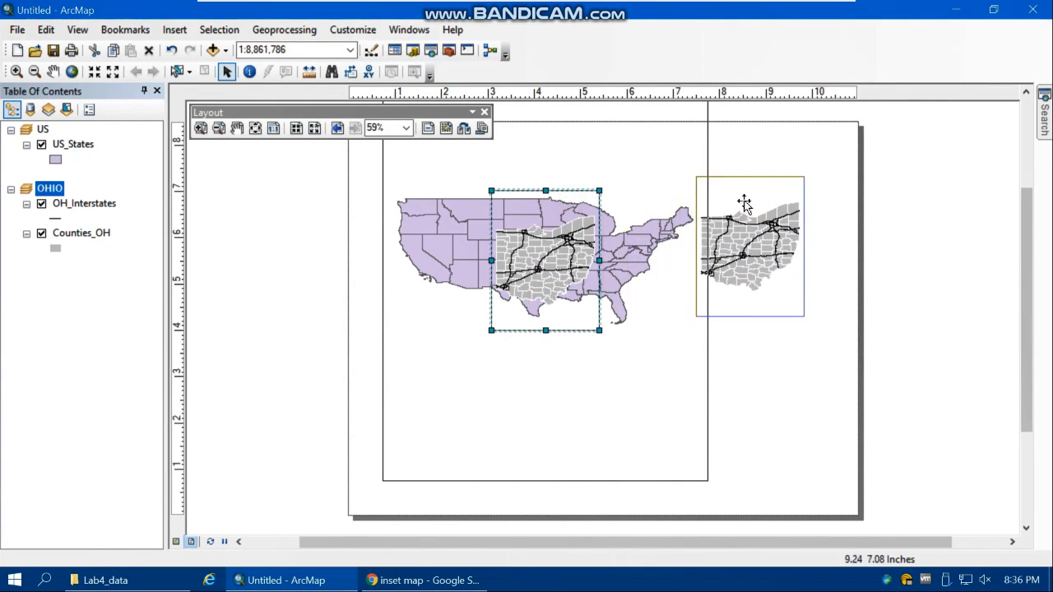
left_click(609, 207)
left_click_drag(703, 480, 531, 290)
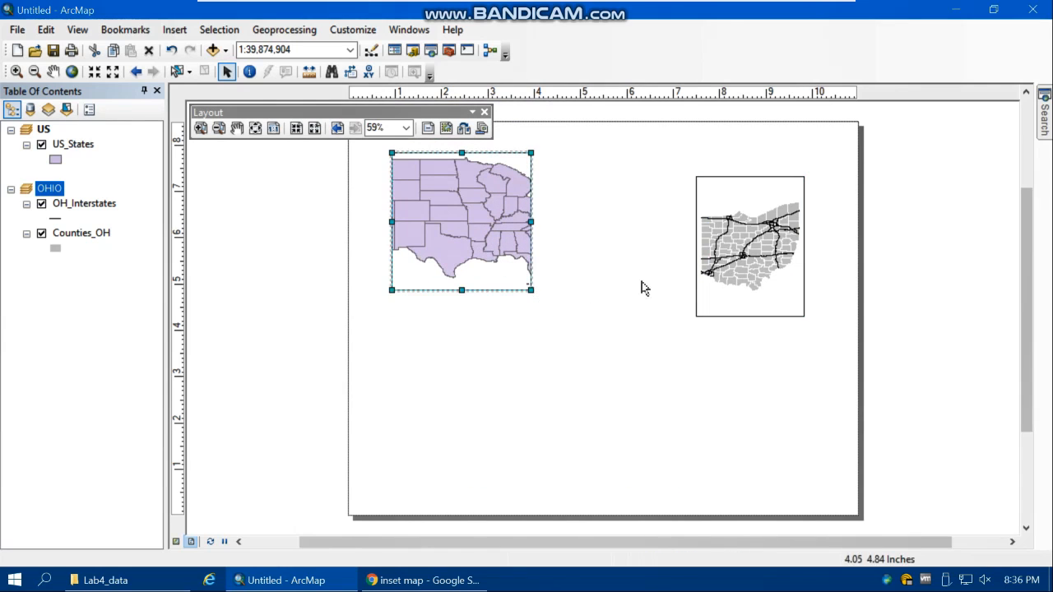
- Enlarge the OHIO data frame to about 5.3 by 6.4 inches over the right half of the page
left_click(697, 201)
left_click_drag(697, 249, 603, 252)
left_click_drag(704, 315, 715, 461)
left_click_drag(805, 318, 834, 317)
left_click_drag(719, 177, 716, 163)
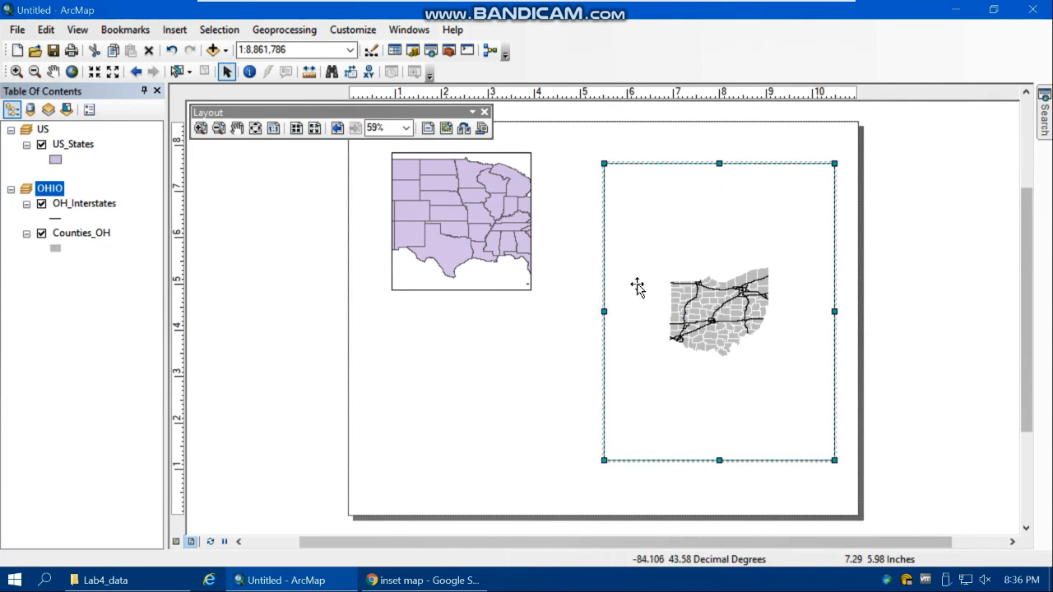
left_click_drag(603, 310, 588, 311)
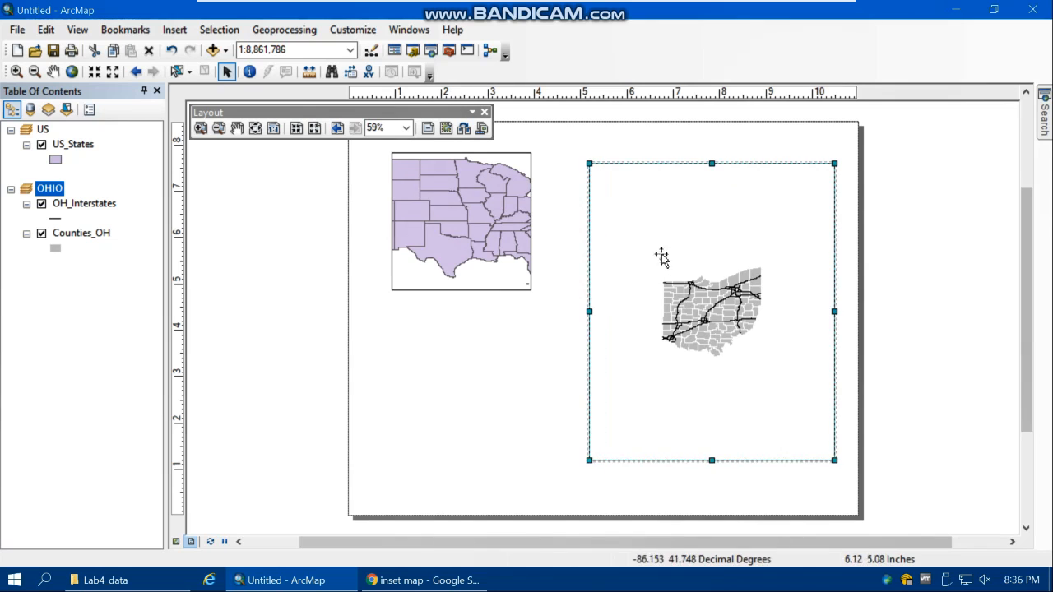
- Zoom the OHIO and US data frames to their full extents and shift the OHIO frame slightly upward
right_click(684, 209)
left_click(721, 238)
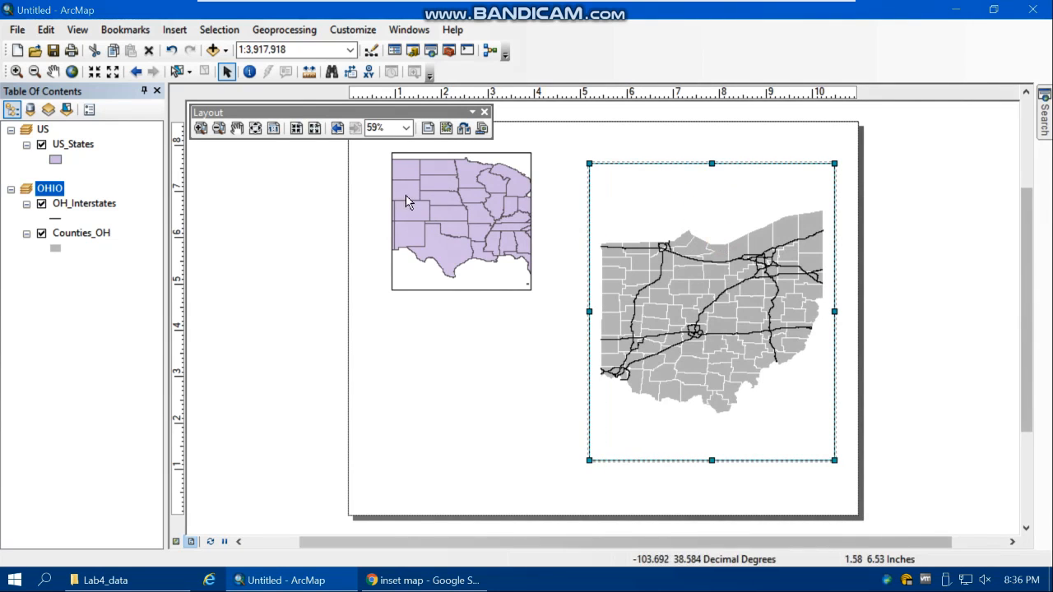
left_click(447, 200)
right_click(449, 197)
left_click(500, 227)
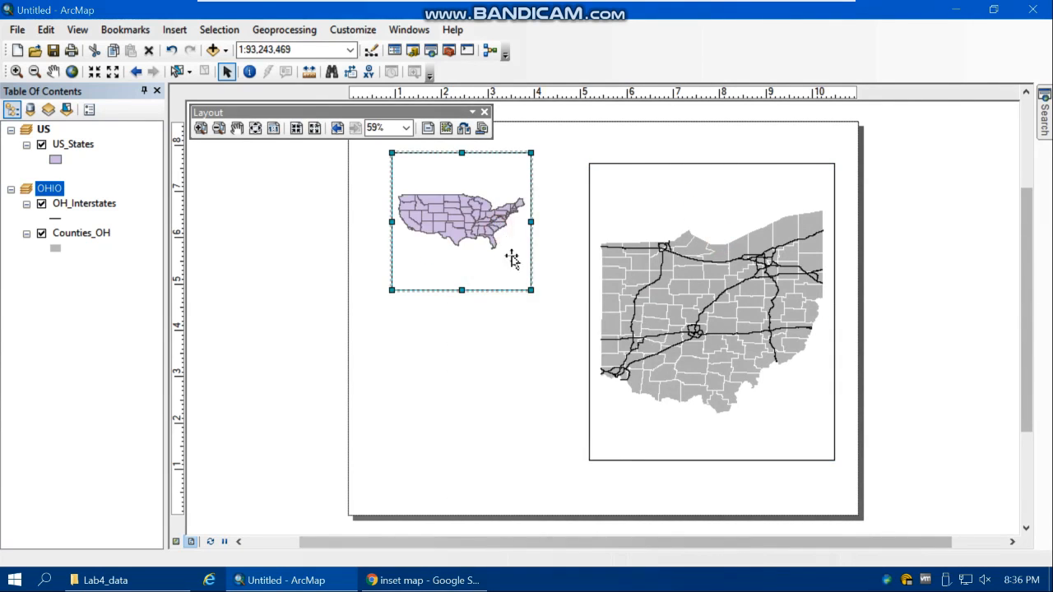
left_click(645, 202)
left_click_drag(658, 181, 665, 150)
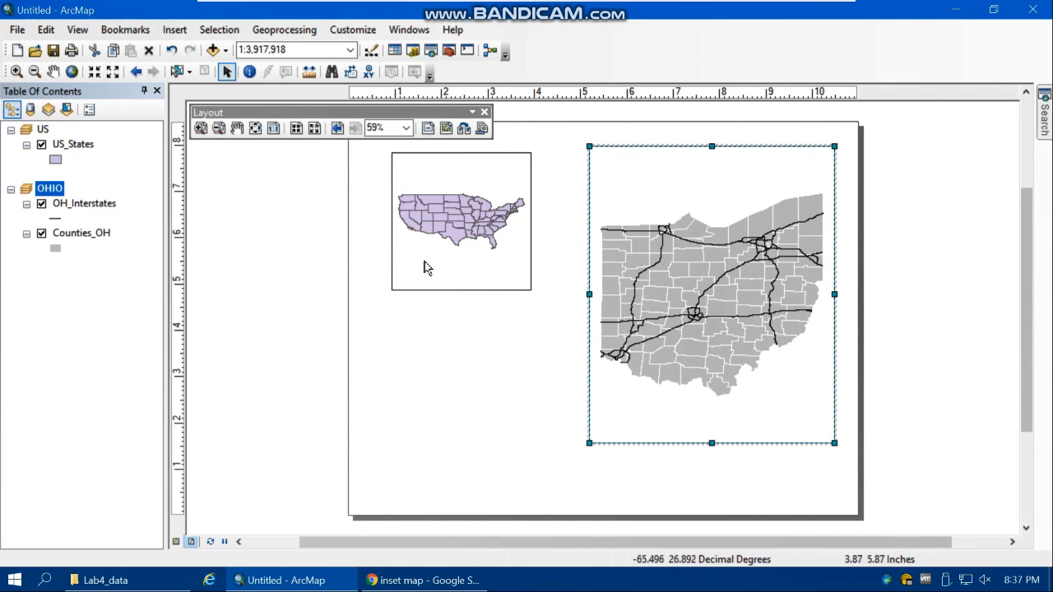
- Add an extent indicator for the OHIO data frame to the US data frame
left_click(462, 246)
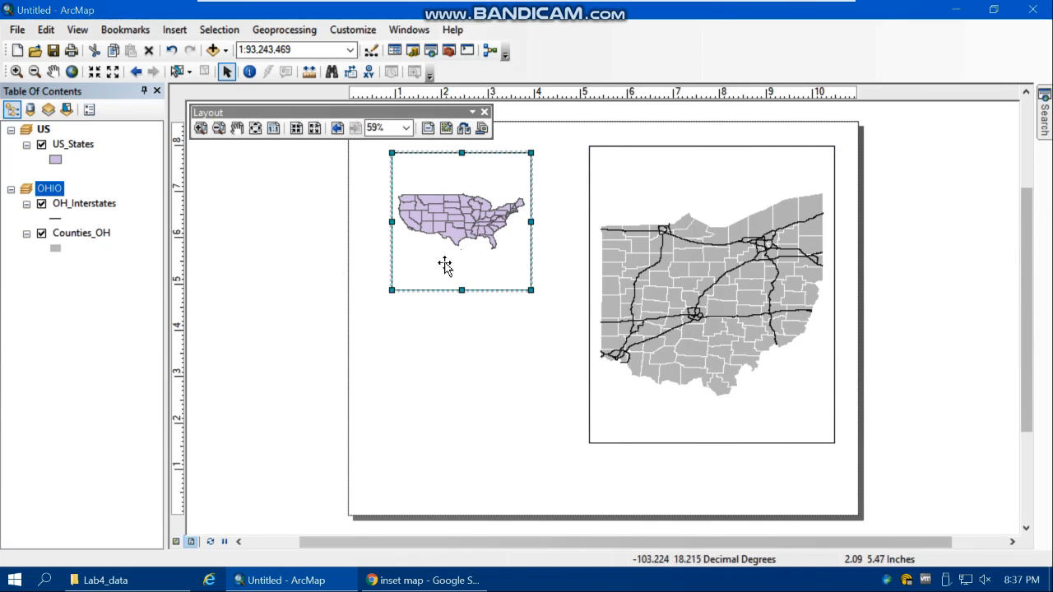
right_click(451, 264)
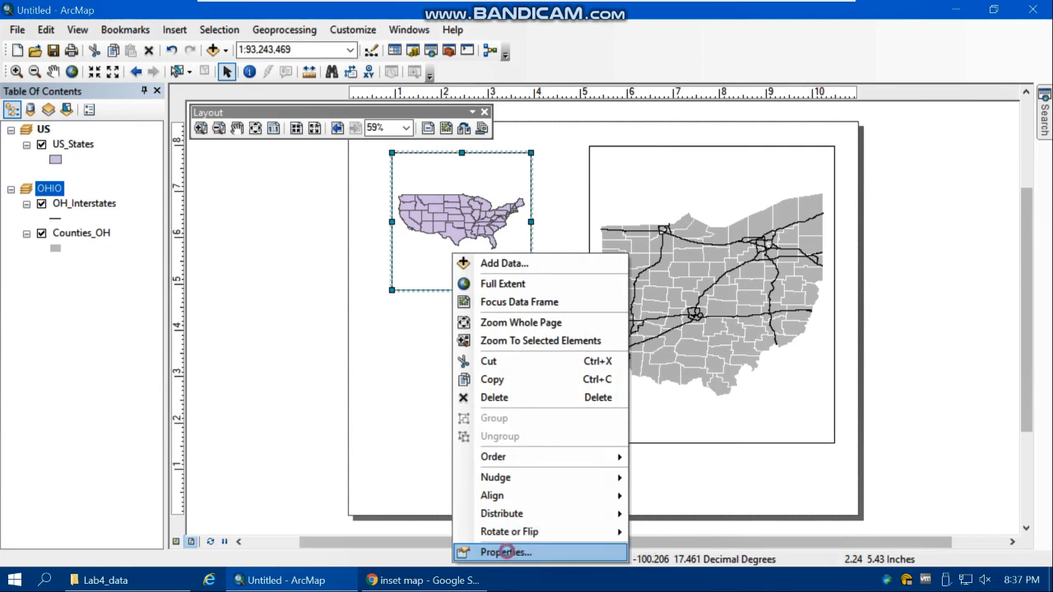
left_click(497, 552)
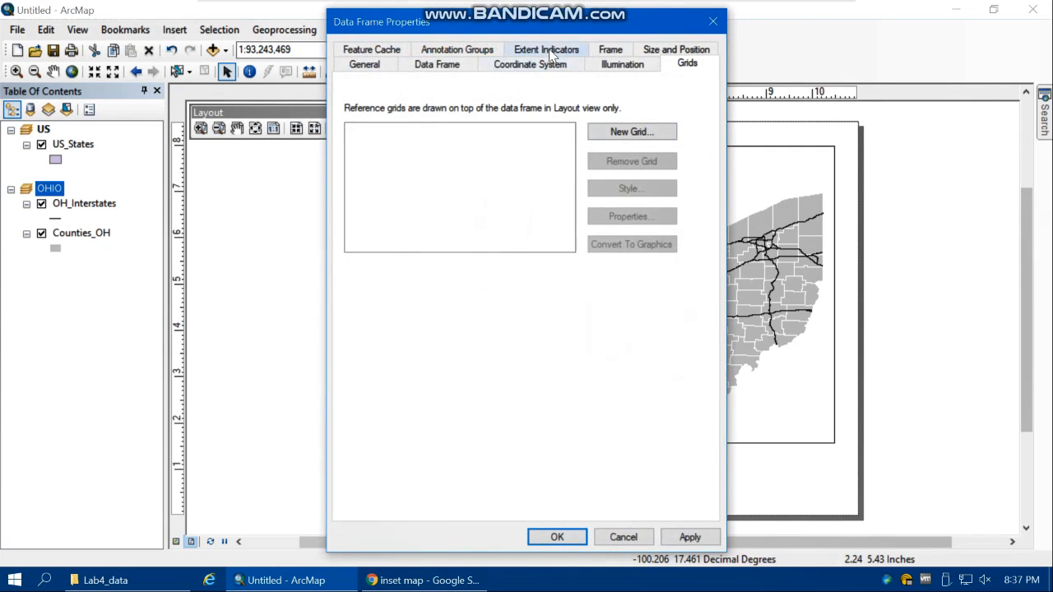
left_click(548, 49)
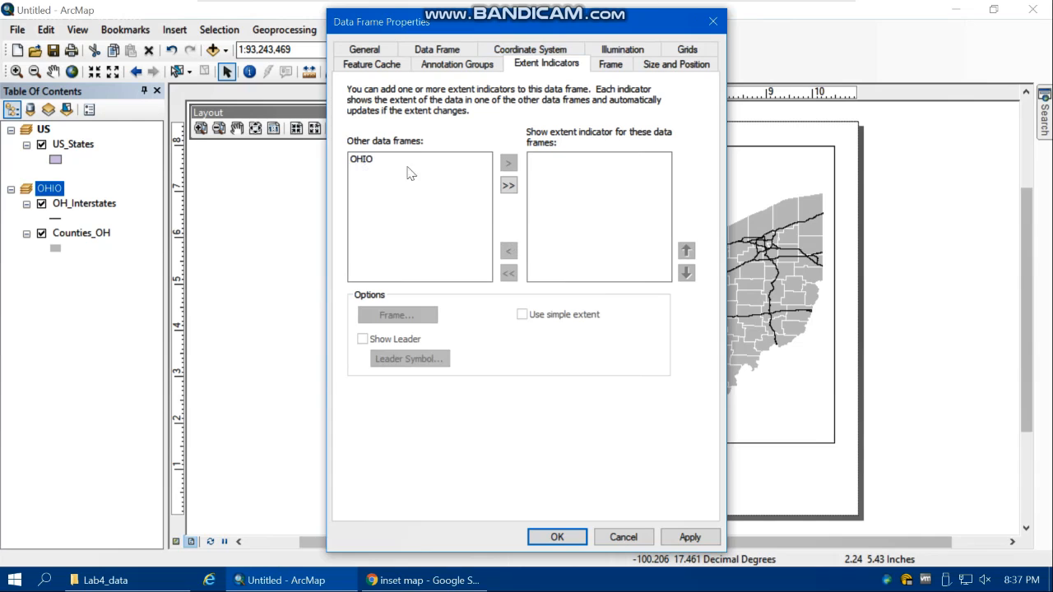
left_click(365, 161)
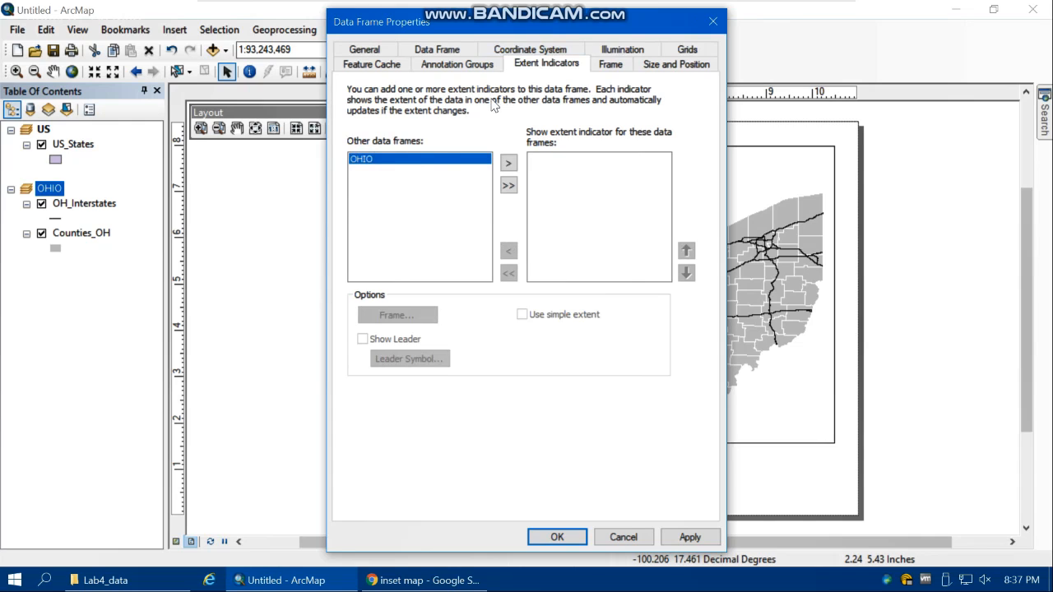
left_click(508, 166)
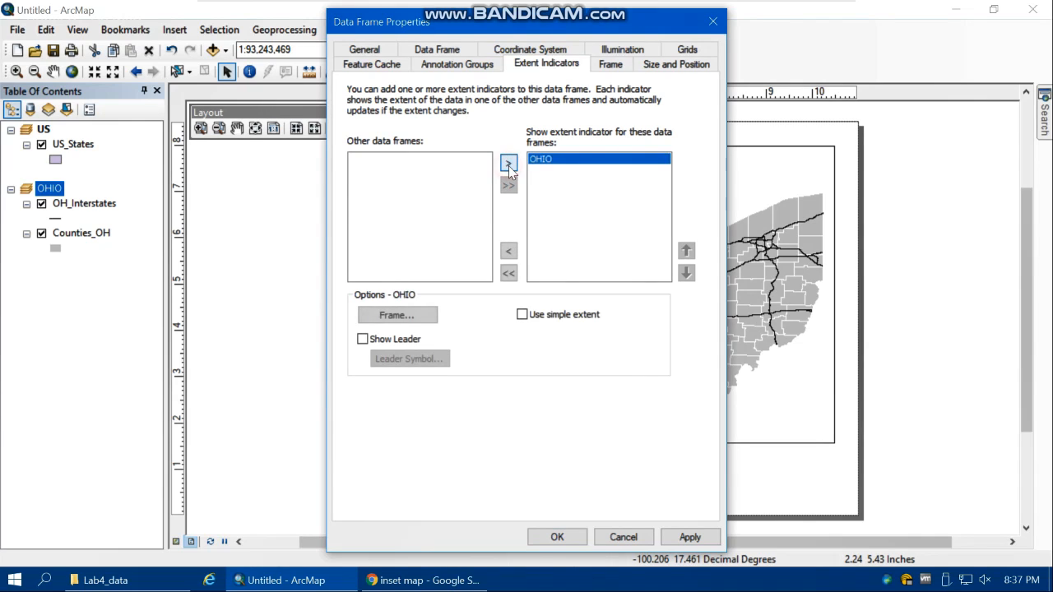
left_click(690, 538)
left_click(559, 538)
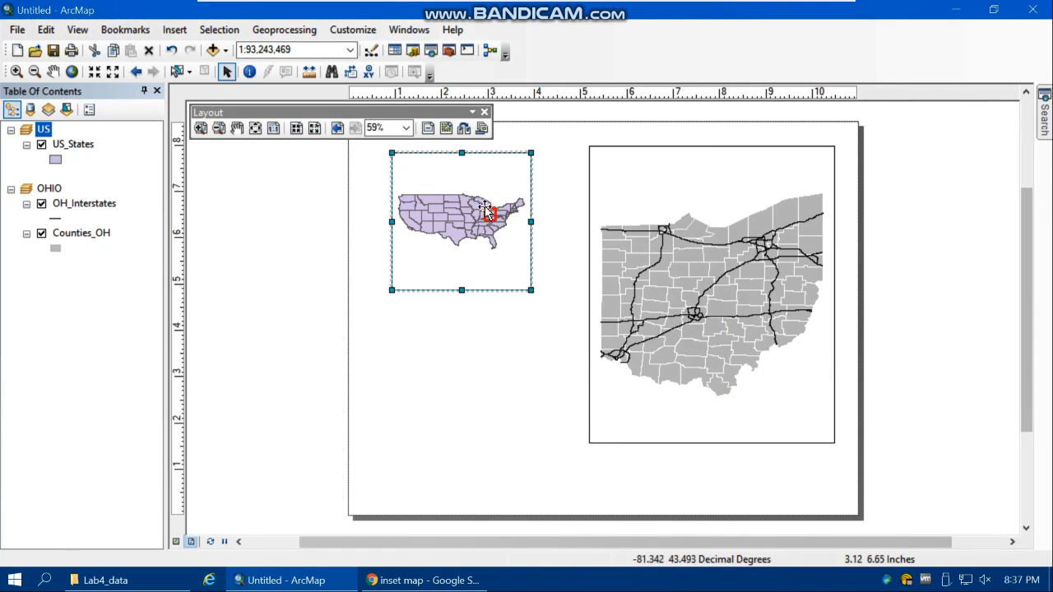
- Restyle the border of the OHIO extent indicator in the US data frame as a red 1.0 Point line
right_click(495, 256)
left_click(548, 551)
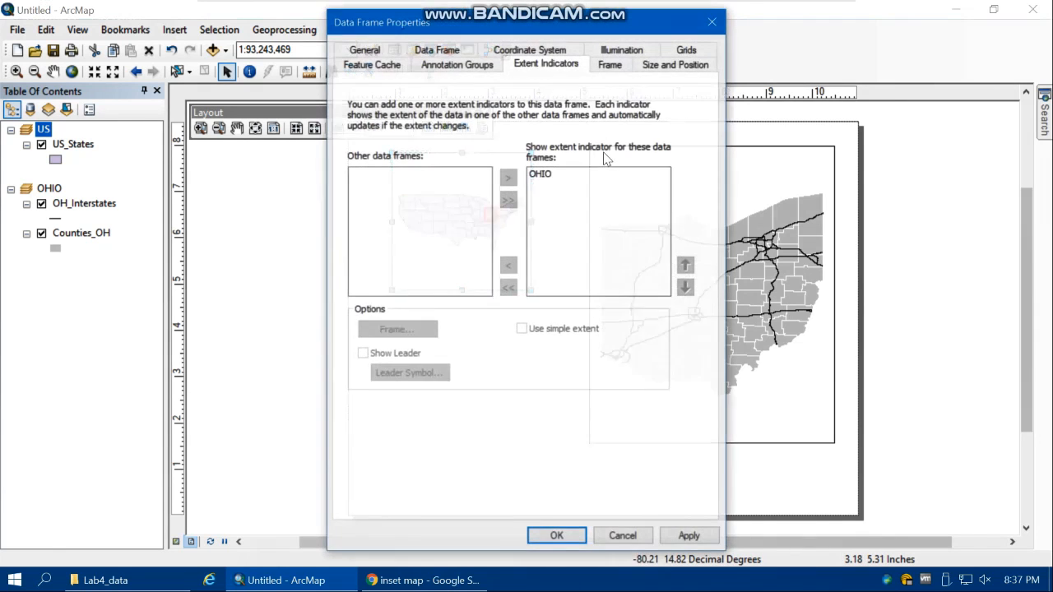
left_click(540, 177)
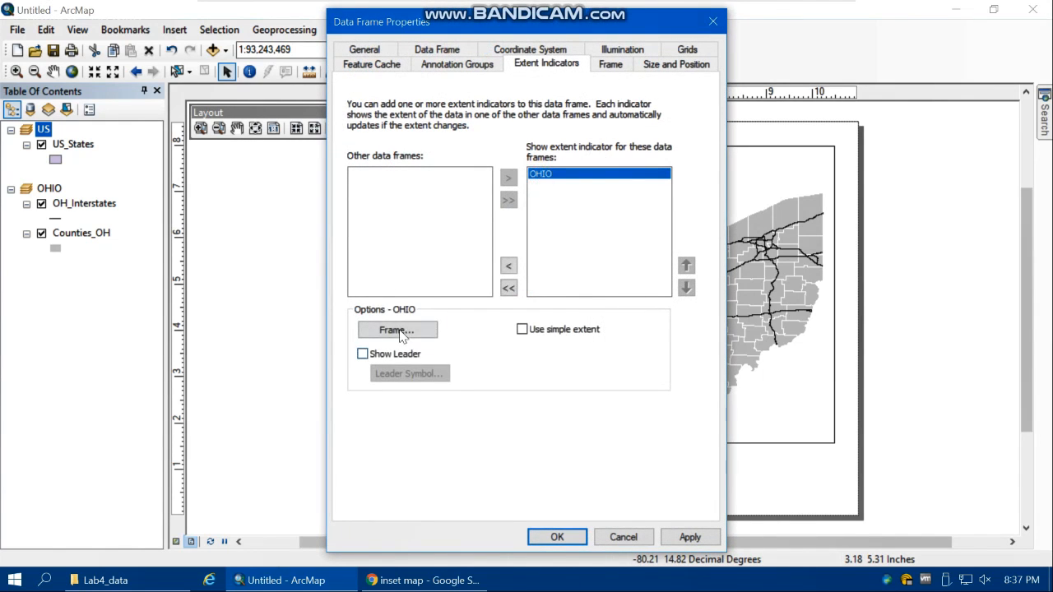
left_click(398, 330)
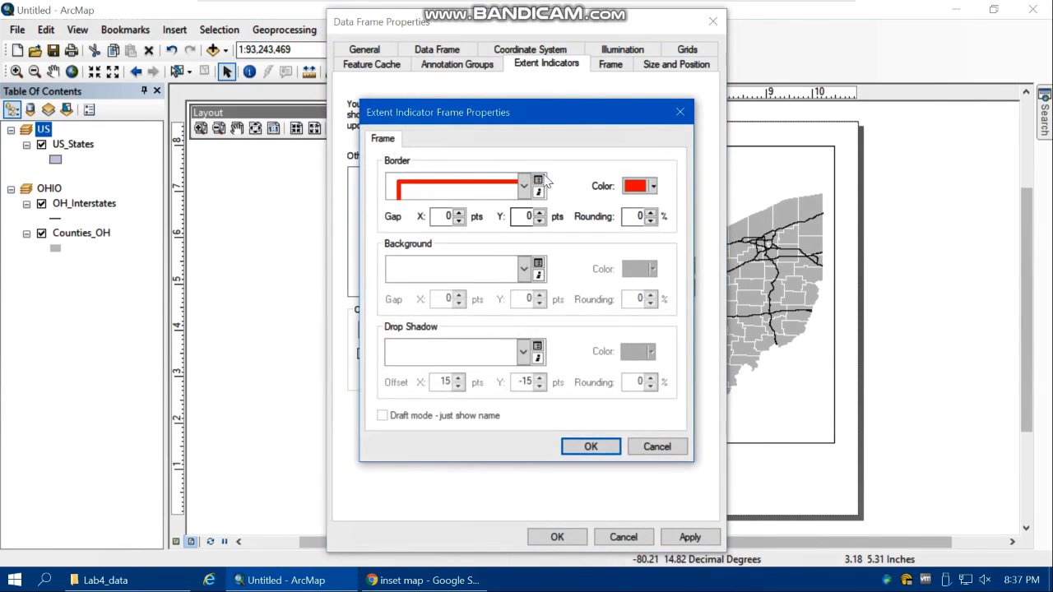
left_click(523, 186)
left_click(604, 231)
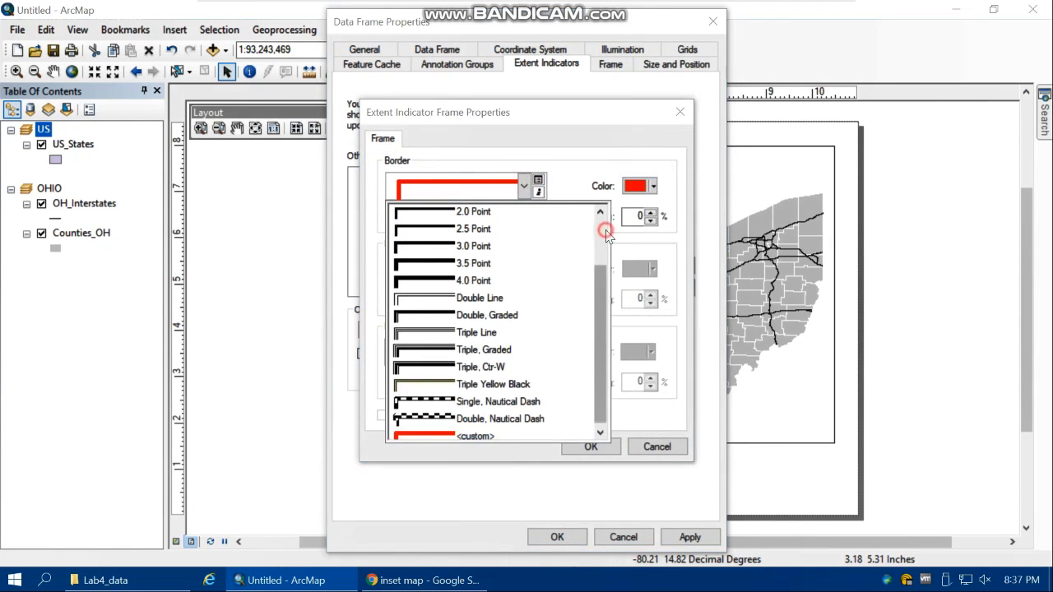
left_click(603, 228)
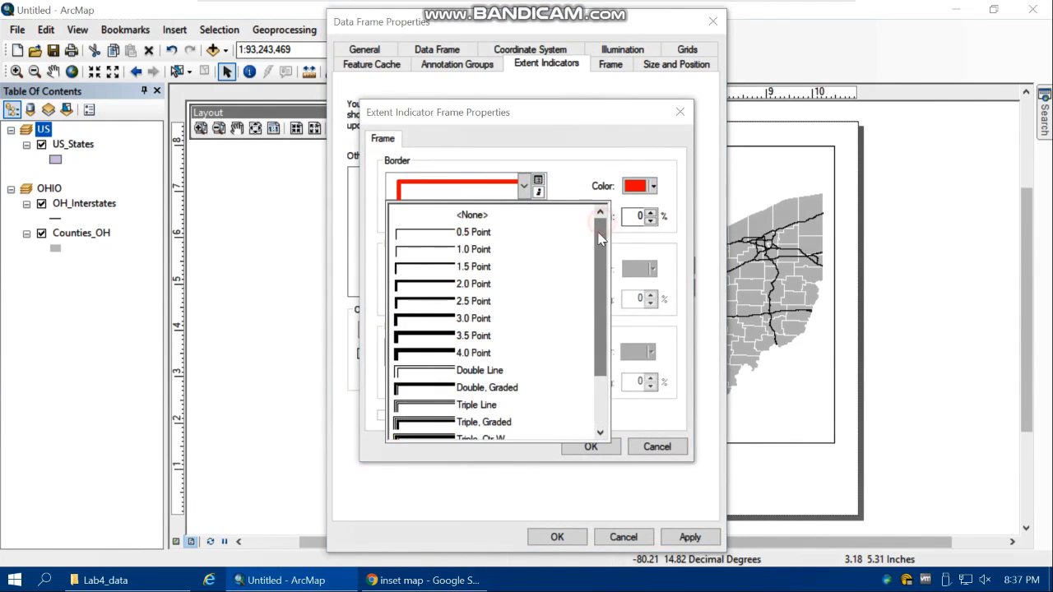
left_click(470, 250)
left_click(649, 185)
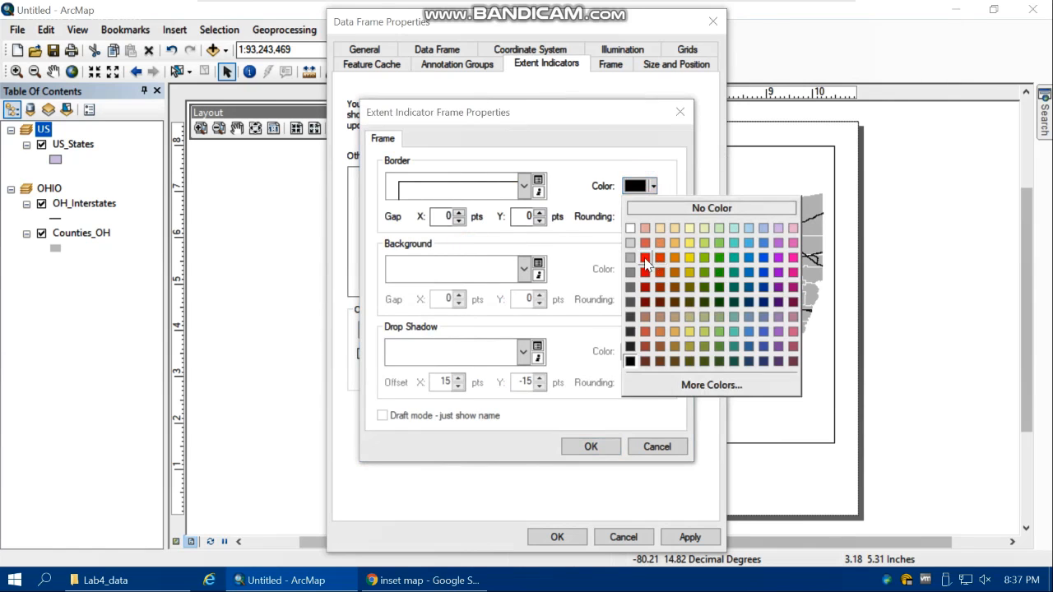
left_click(644, 258)
left_click(589, 447)
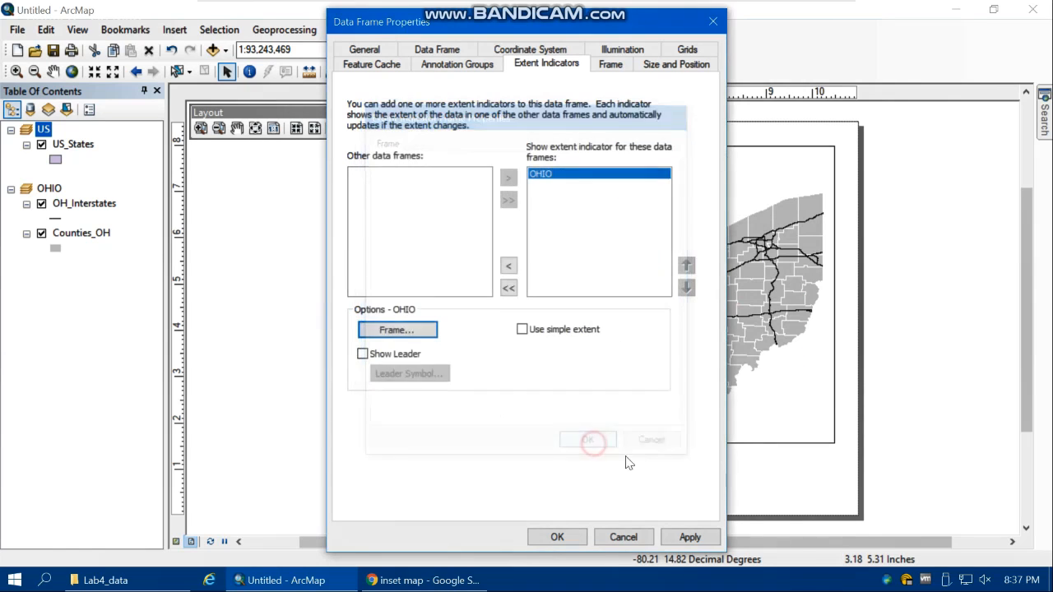
left_click(689, 537)
left_click(571, 537)
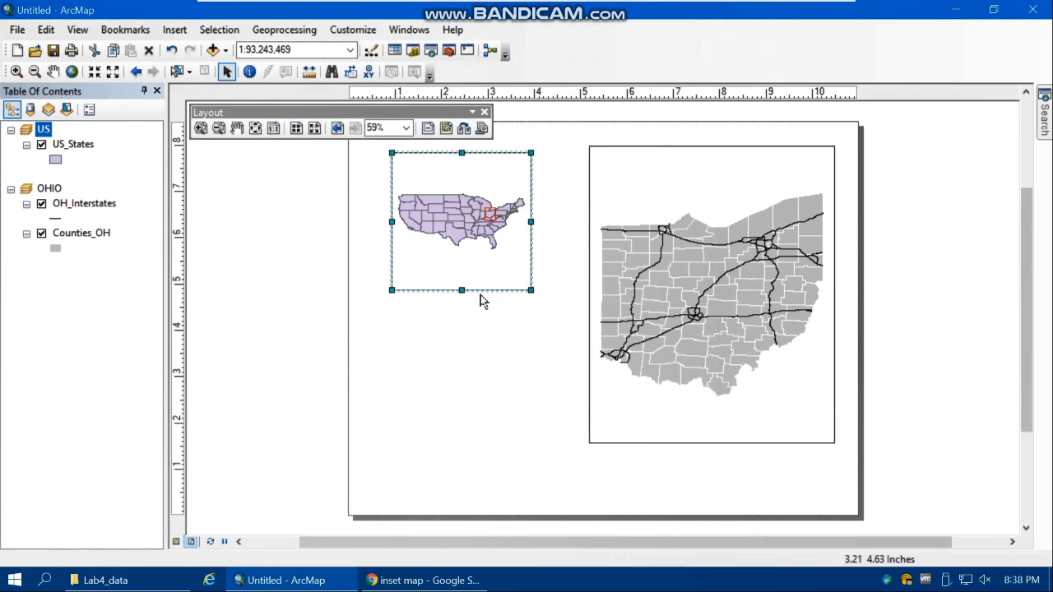
left_click(520, 344)
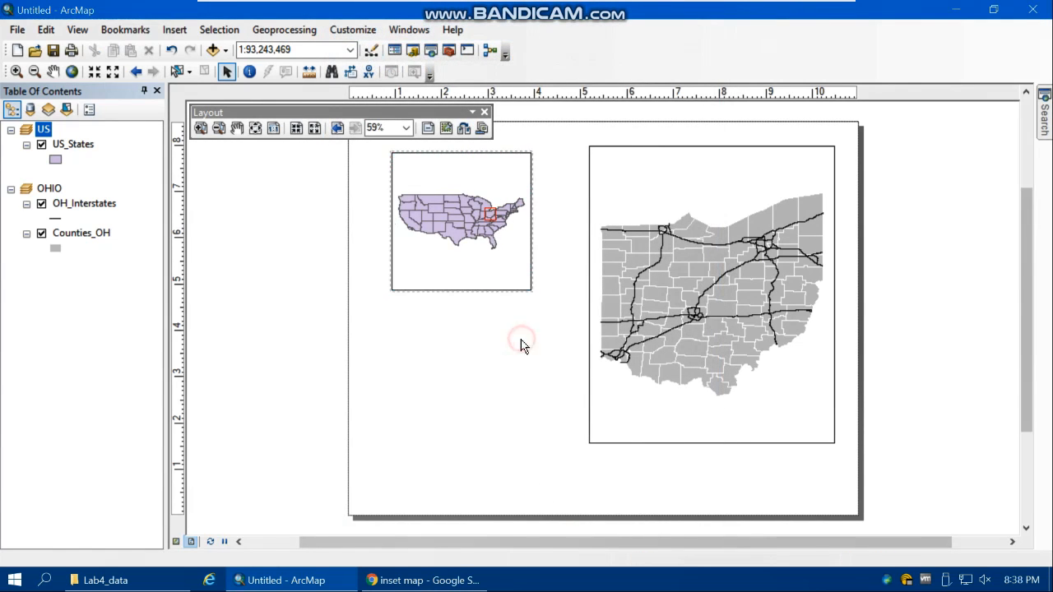
- Shrink the US data frame slightly from its lower-right corner and zoom it to full extent
left_click(502, 269)
mouse_move(531, 290)
left_mouse_down()
mouse_move(524, 258)
mouse_move(526, 285)
left_mouse_up()
right_click(508, 228)
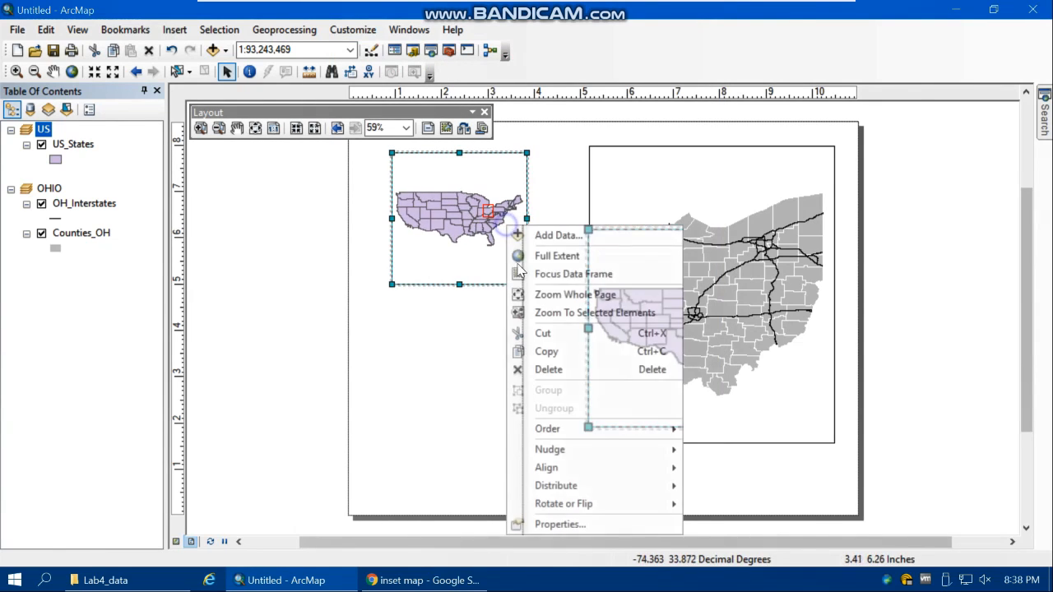
left_click(546, 256)
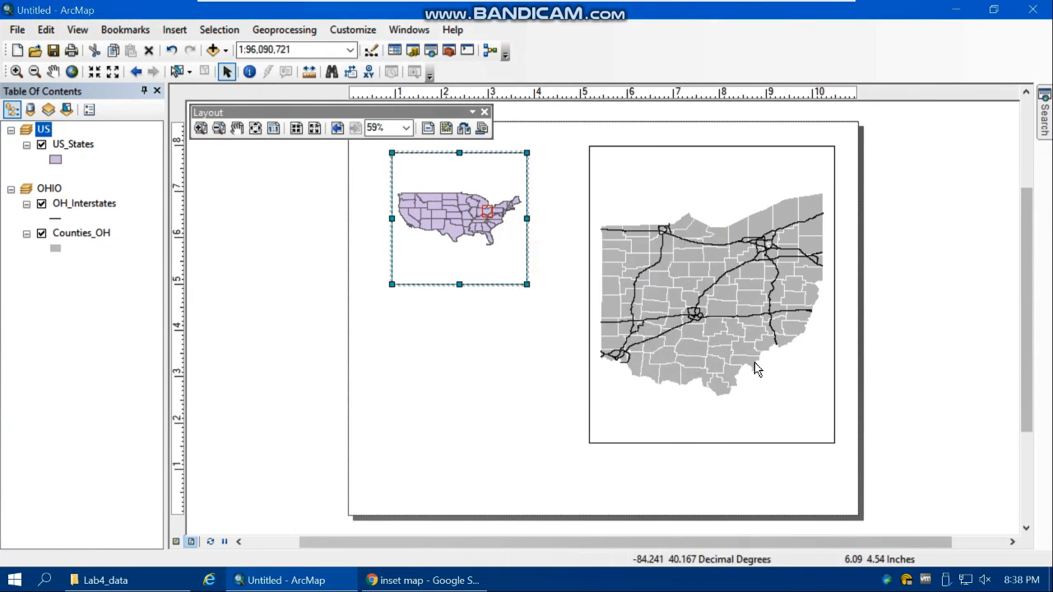
- Widen the OHIO data frame leftward, zoom it to full extent and align its top edge with the US frame
left_click(613, 187)
left_click_drag(589, 293, 573, 301)
right_click(691, 166)
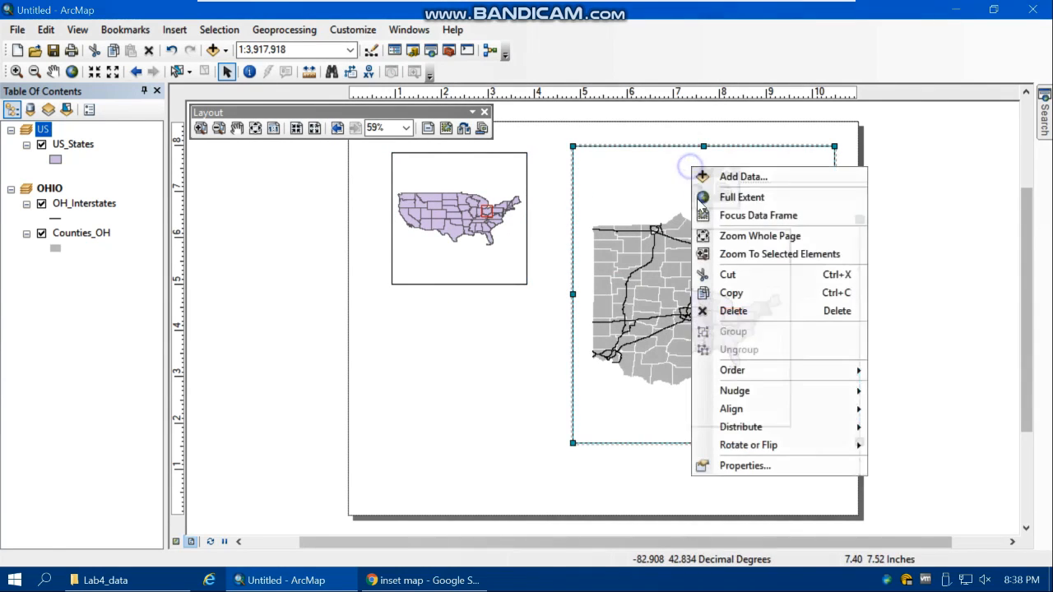
left_click(738, 199)
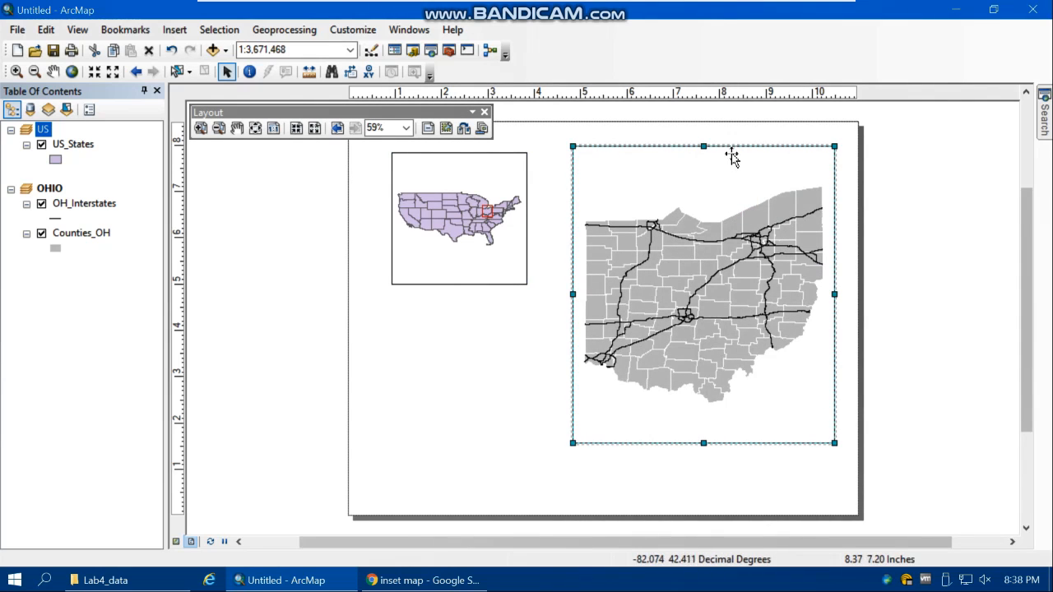
left_click_drag(730, 148, 718, 157)
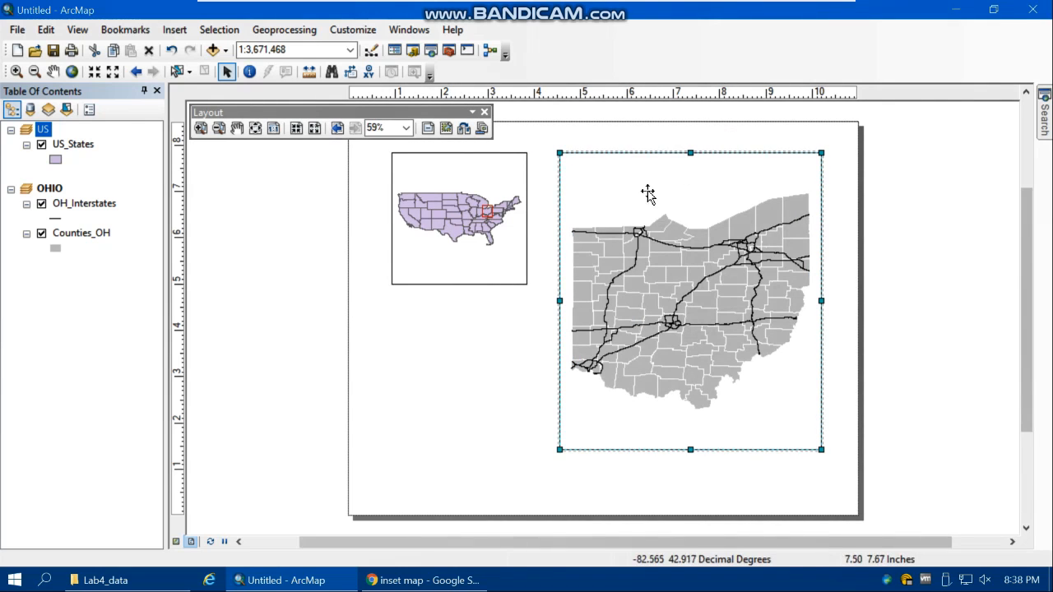
left_click(487, 369)
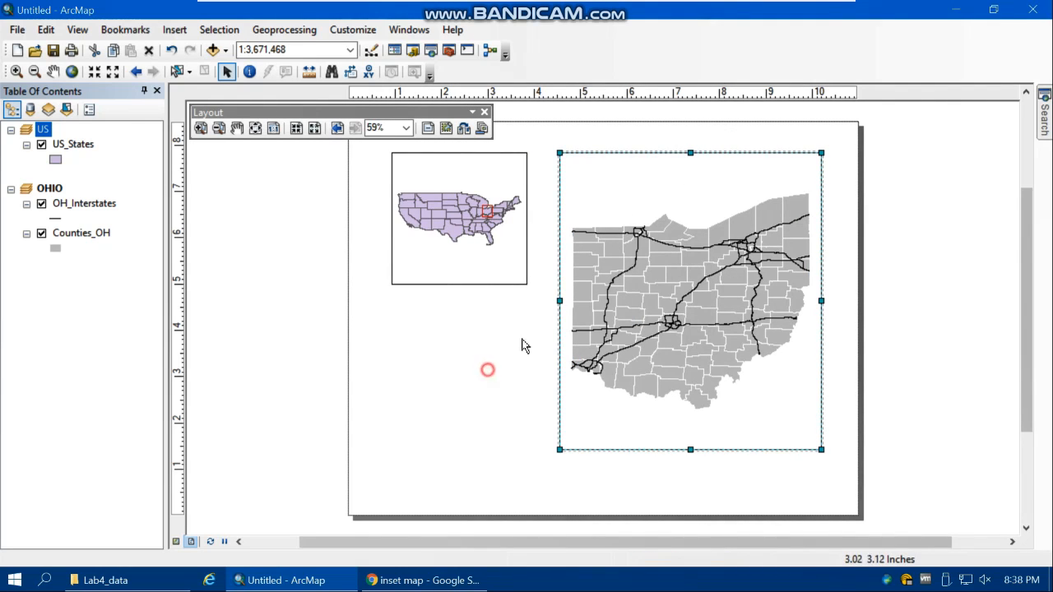
- Add a graticule with labels to the OHIO data frame, with parallels and meridians every 1 degree
left_click(611, 200)
right_click(611, 200)
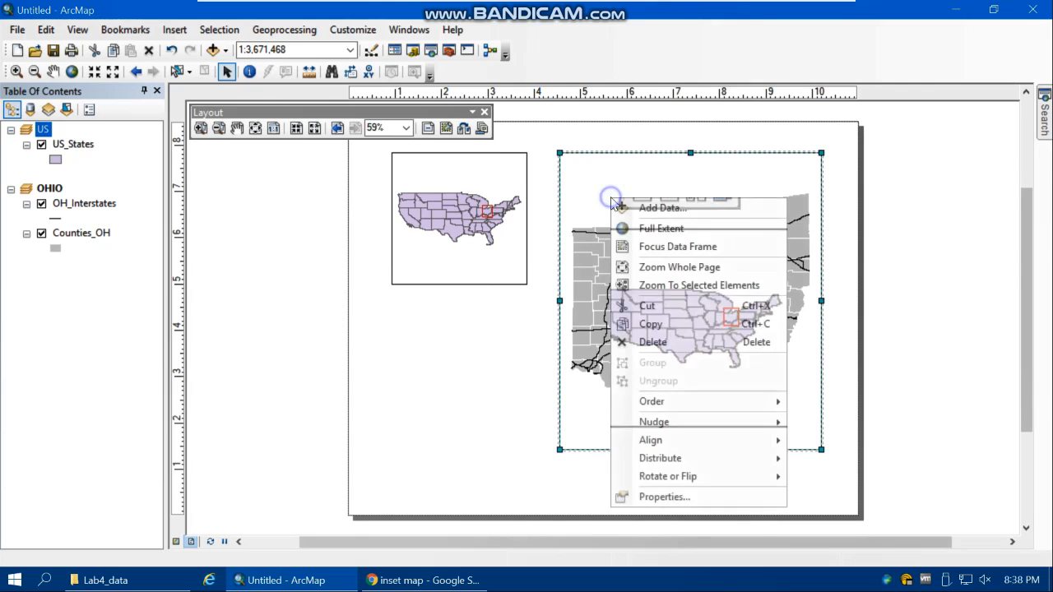
left_click(671, 496)
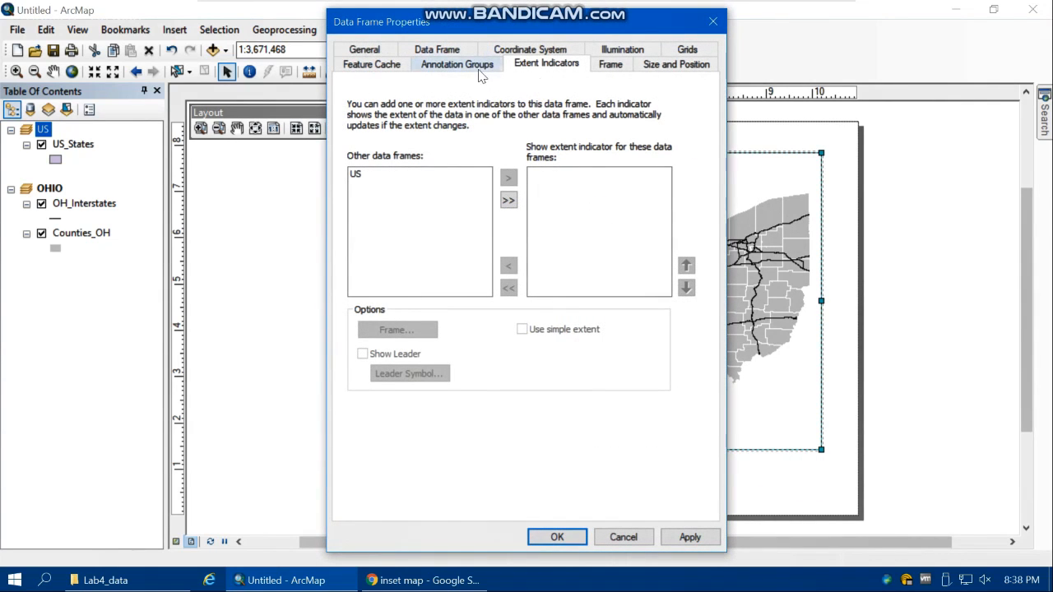
left_click(682, 51)
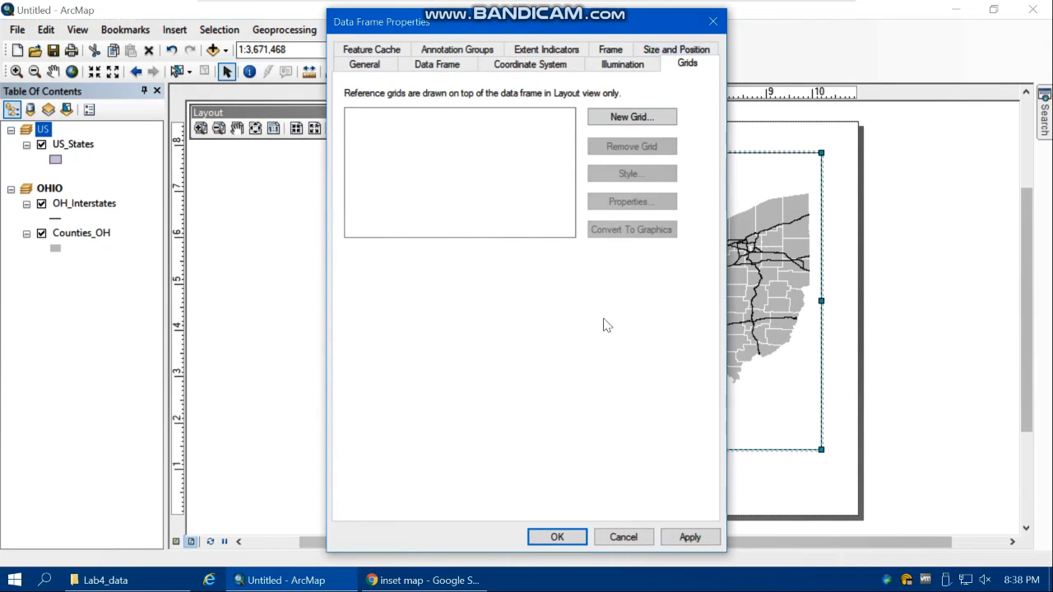
left_click(621, 128)
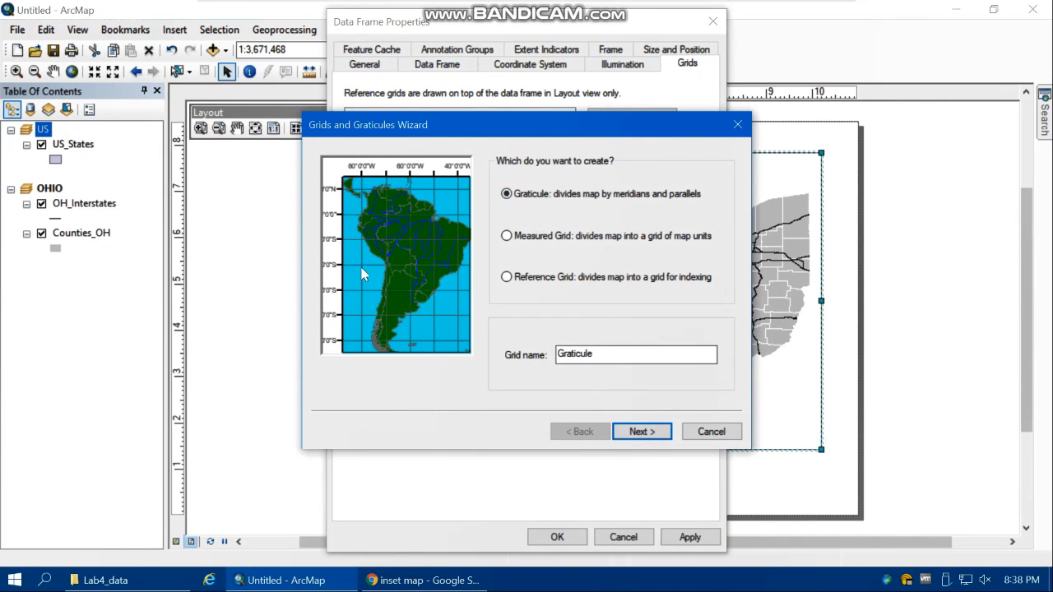
left_click(639, 434)
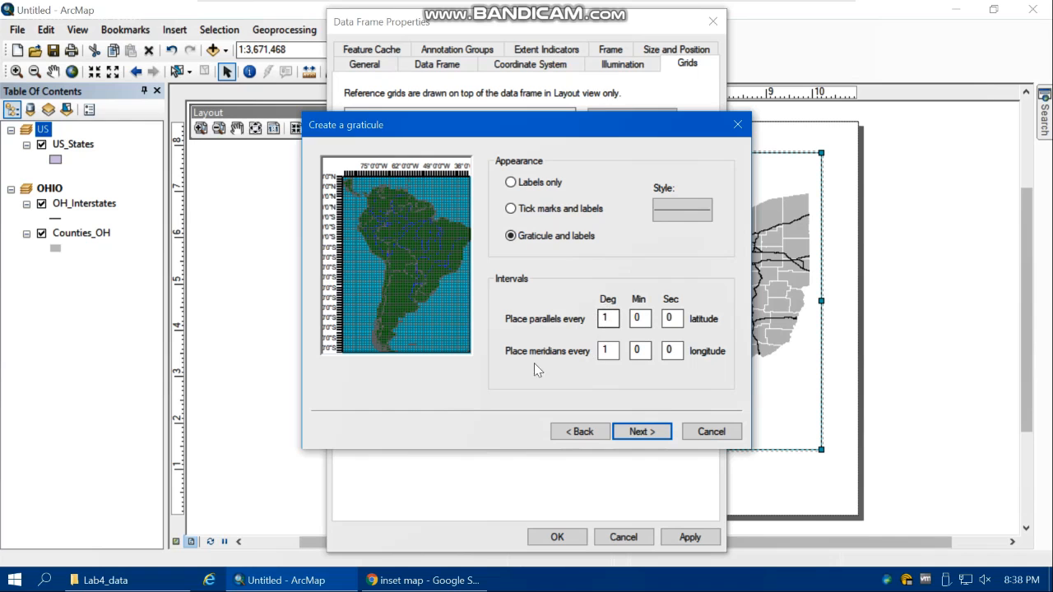
left_click(642, 431)
left_click(643, 431)
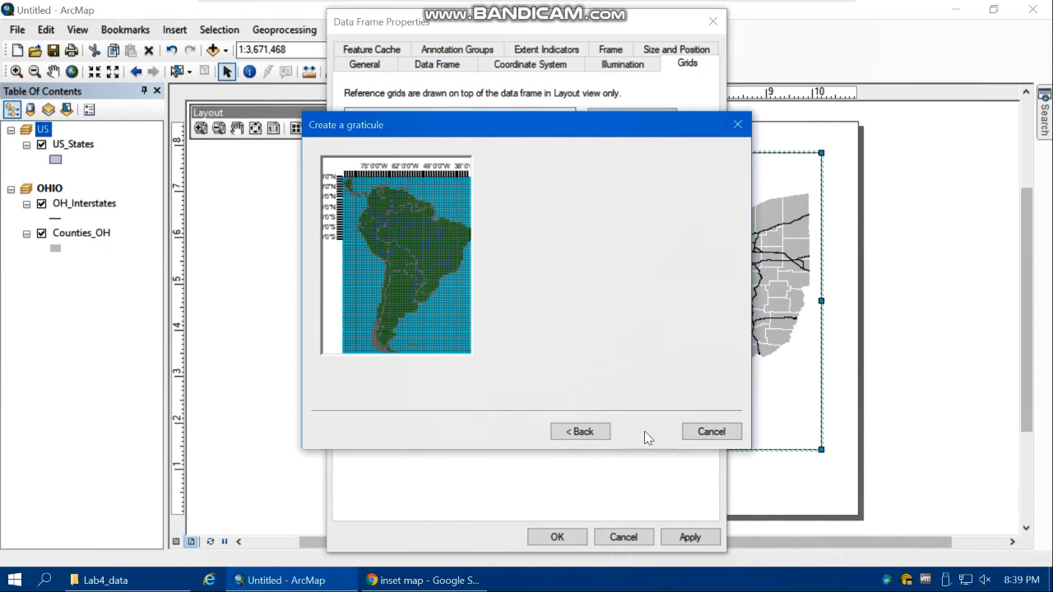
left_click(645, 431)
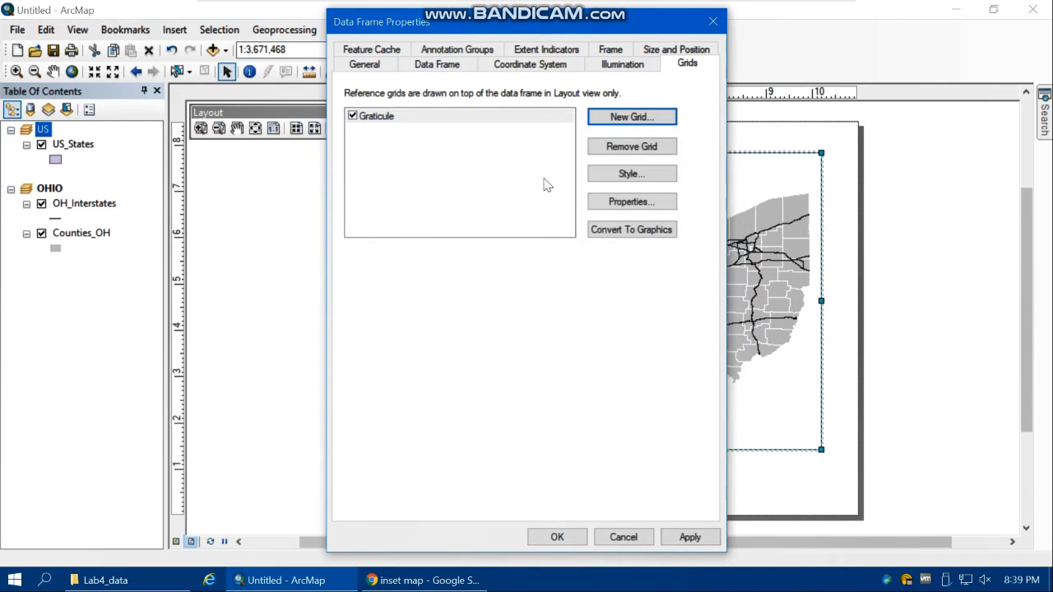
left_click(686, 536)
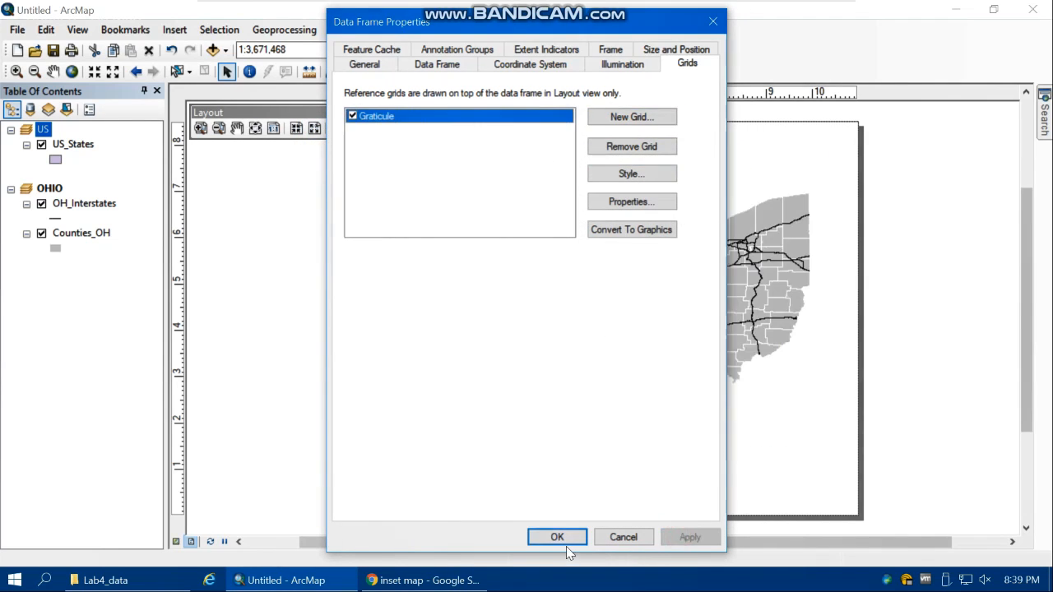
left_click(557, 537)
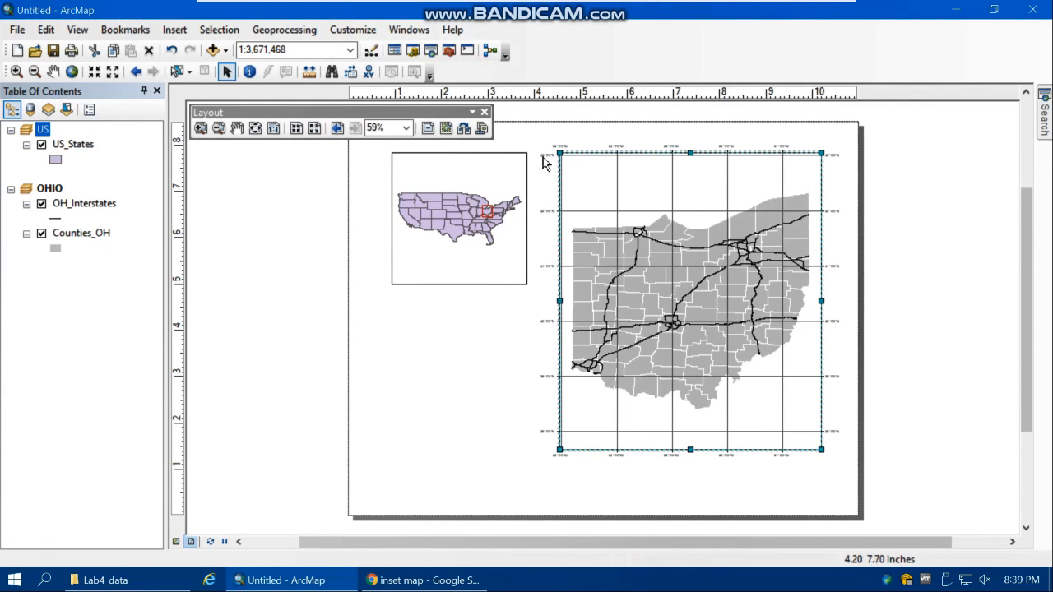
- Set the label font size of the OHIO data frame's graticule to 8
right_click(649, 193)
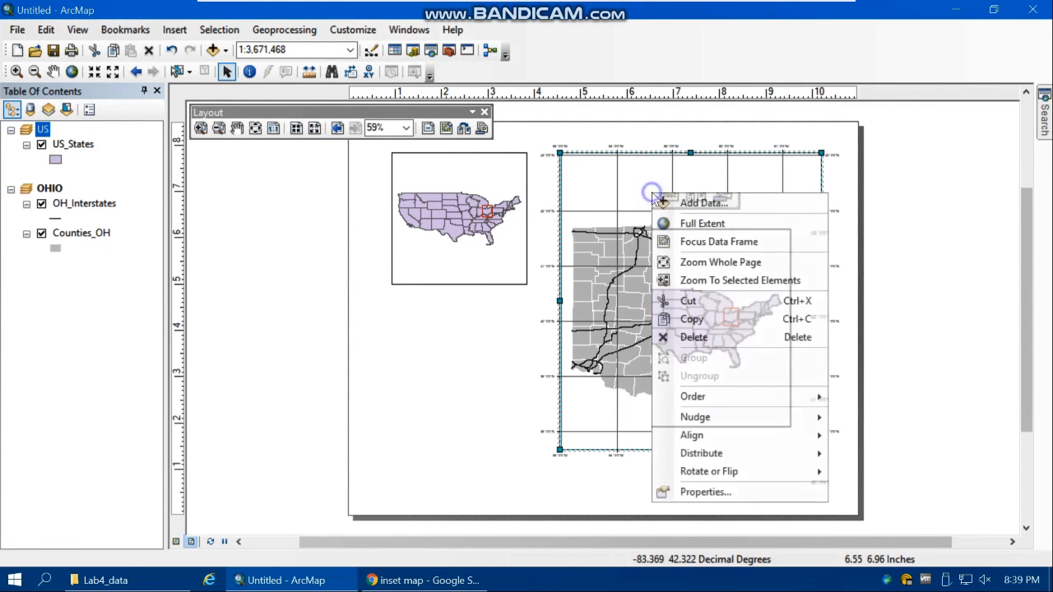
left_click(705, 492)
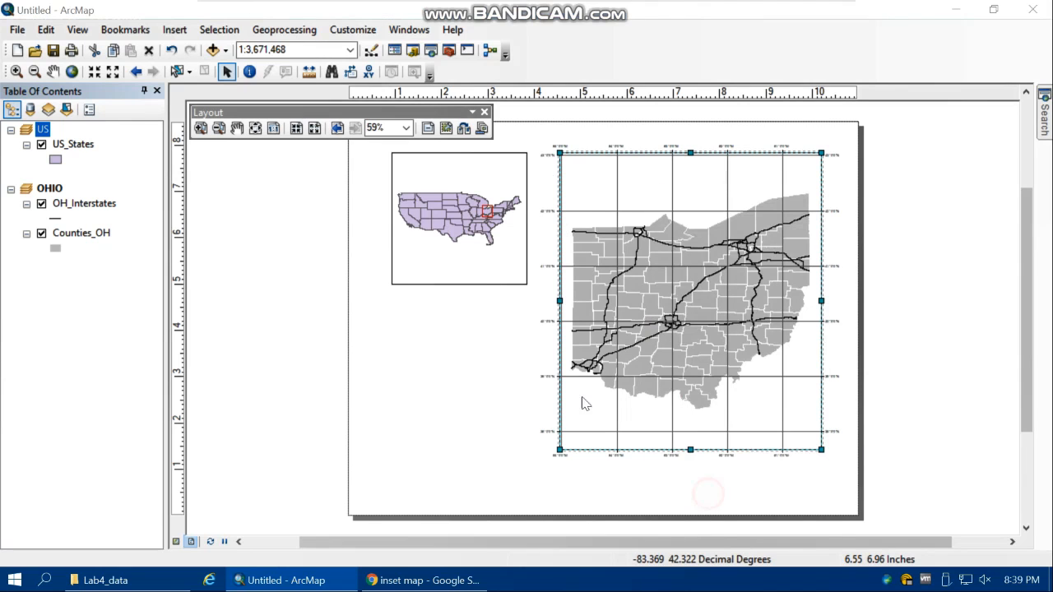
left_click(644, 218)
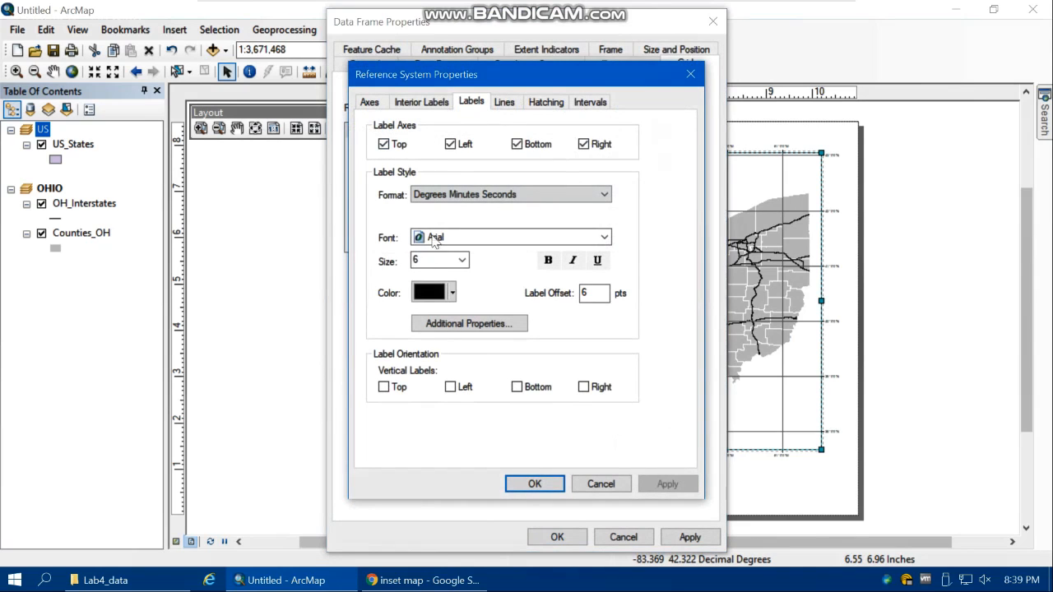
left_click(462, 260)
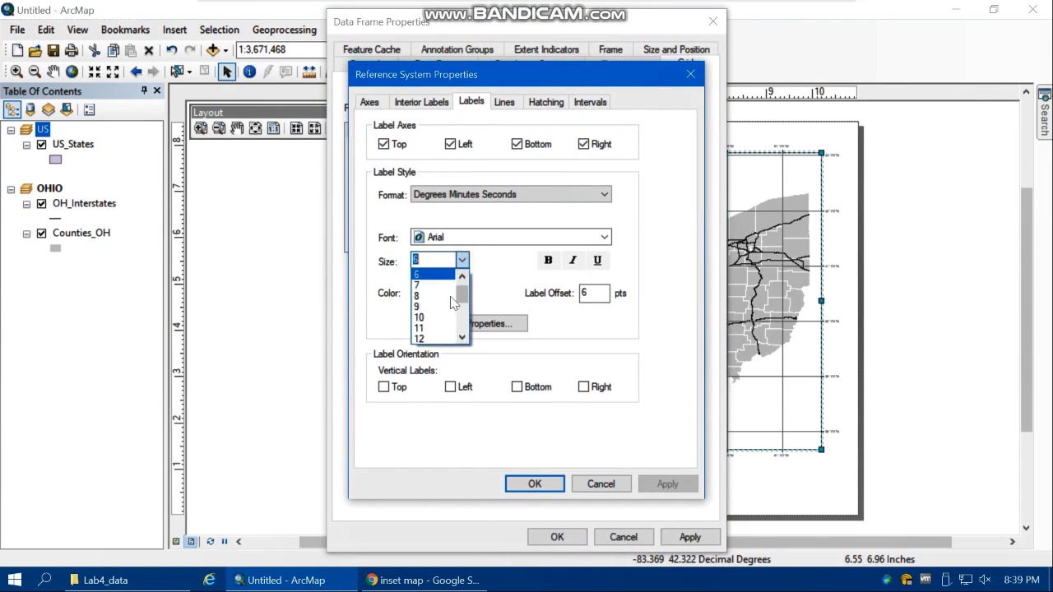
left_click(432, 296)
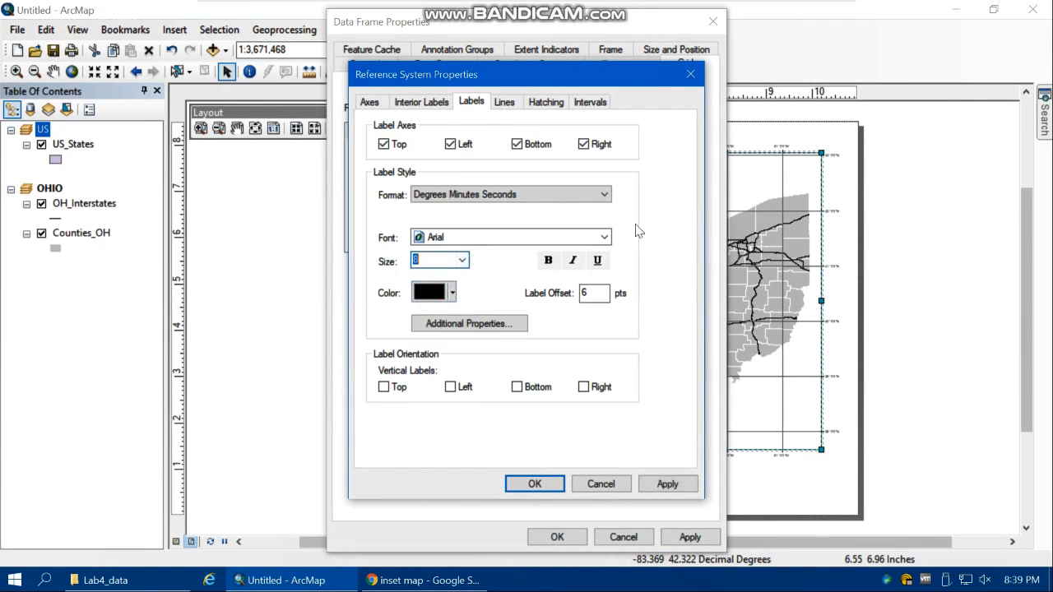
left_click(666, 483)
left_click(531, 484)
left_click(663, 539)
left_click(560, 536)
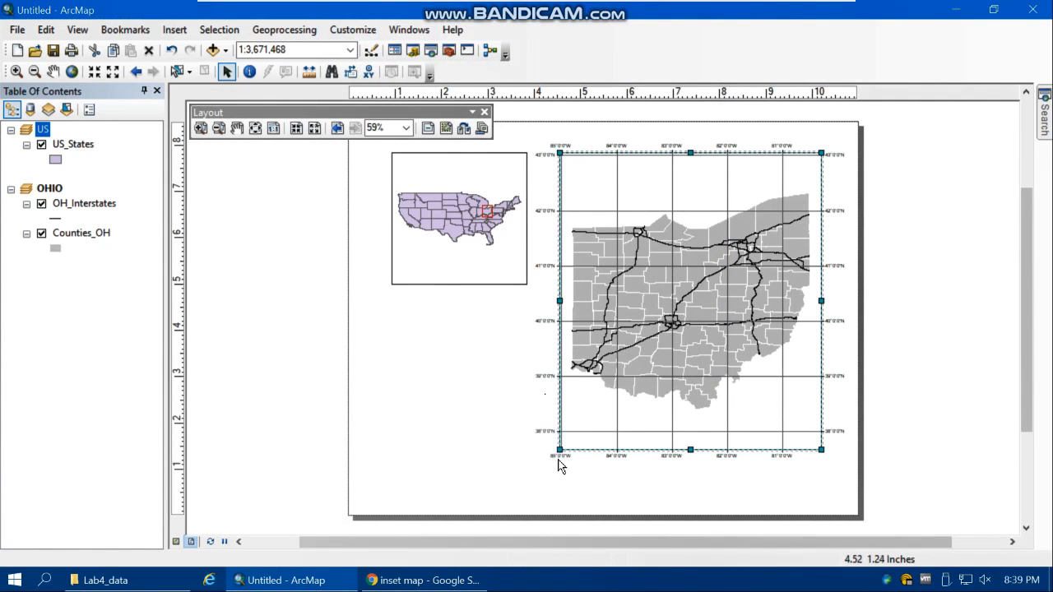
- Examine the latitude and longitude labels around the OHIO data frame up close, then return to the whole page
scroll(629, 492, "down", 1)
scroll(627, 491, "down", 2)
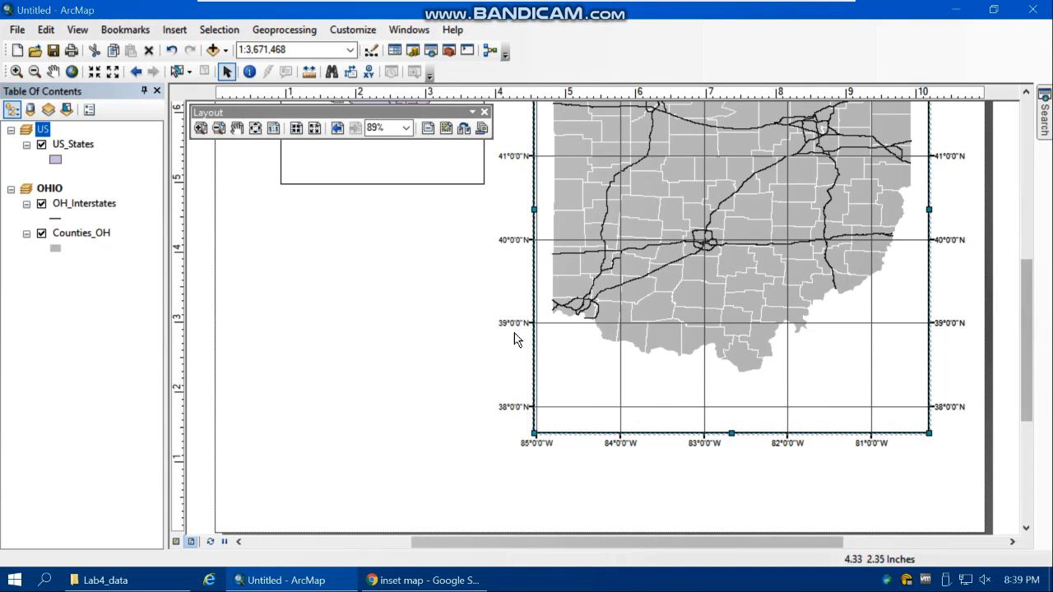
left_click_drag(1026, 312, 1030, 208)
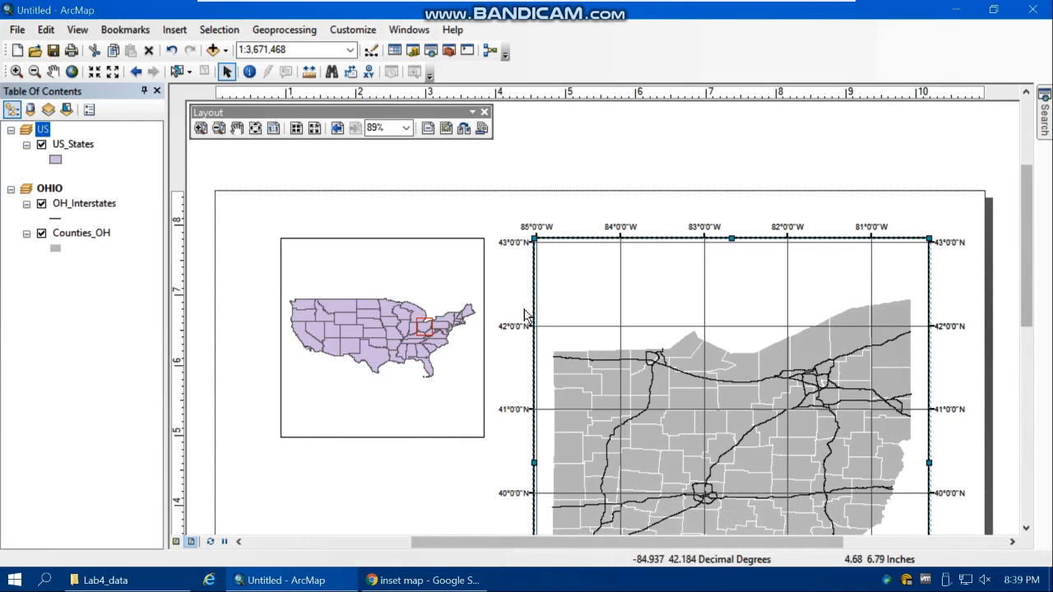
left_click(1027, 297)
left_click_drag(1031, 306, 1032, 353)
scroll(971, 432, "down", 1)
scroll(971, 439, "up", 2)
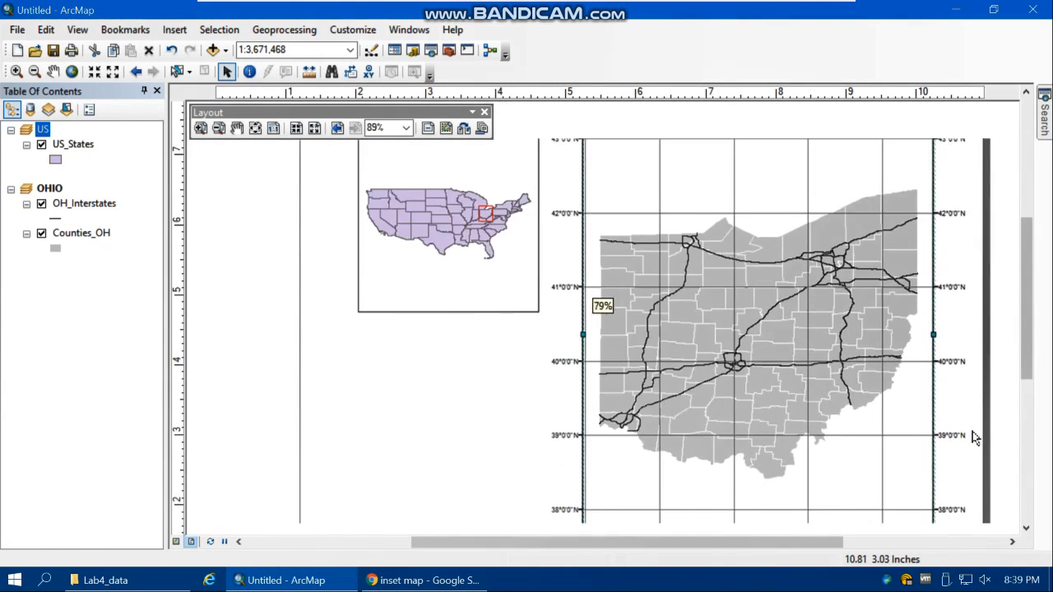
scroll(974, 436, "up", 2)
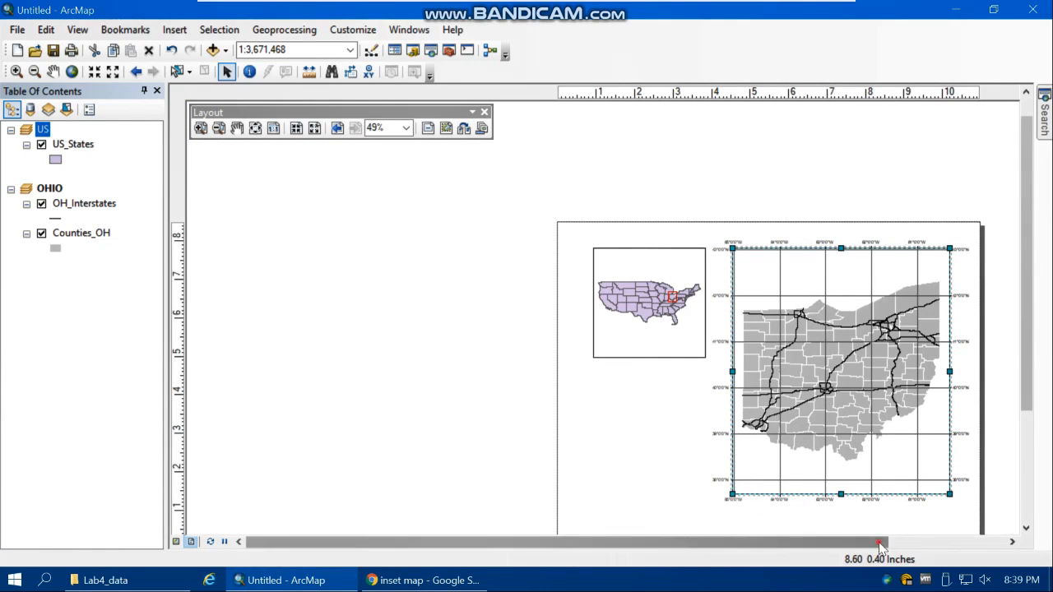
left_click_drag(890, 542, 944, 542)
left_click_drag(1027, 343, 1029, 412)
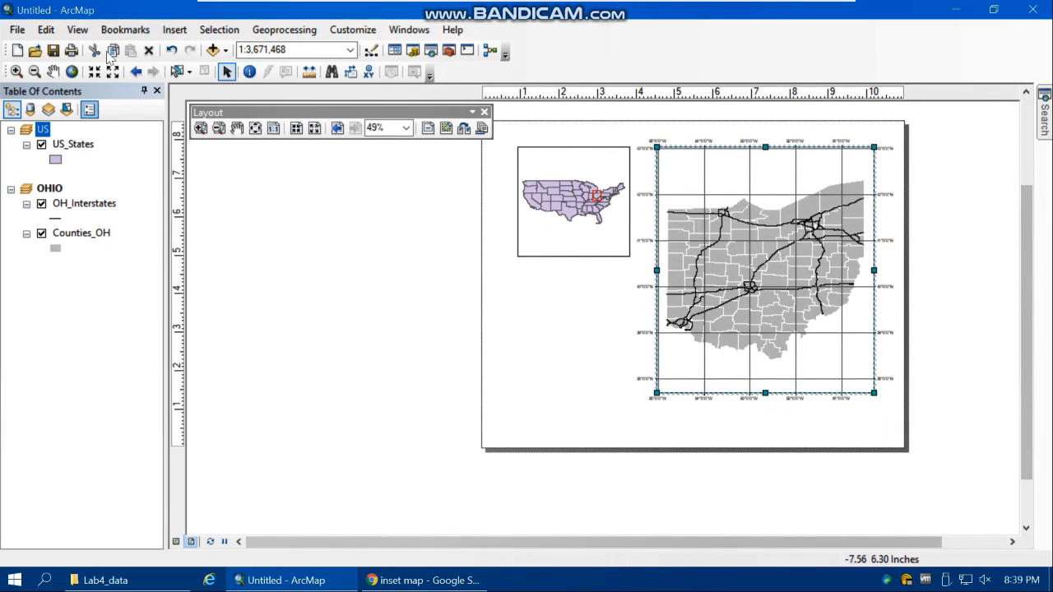
- Insert a one-column legend for OH_Interstates and Counties_OH and place it below the US data frame
left_click(174, 30)
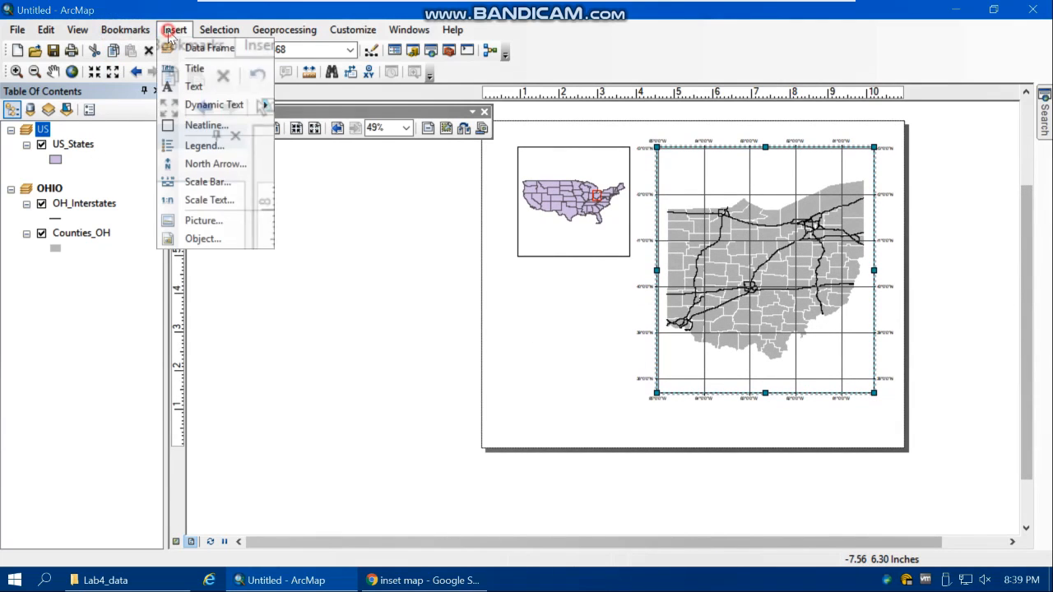
left_click(214, 145)
left_click(349, 392)
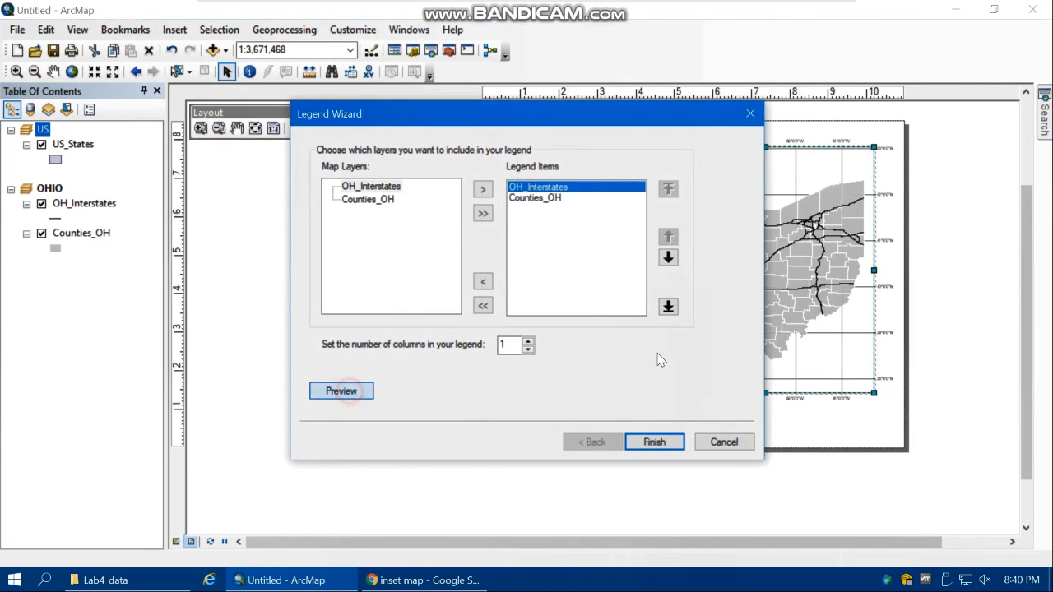
left_click(672, 444)
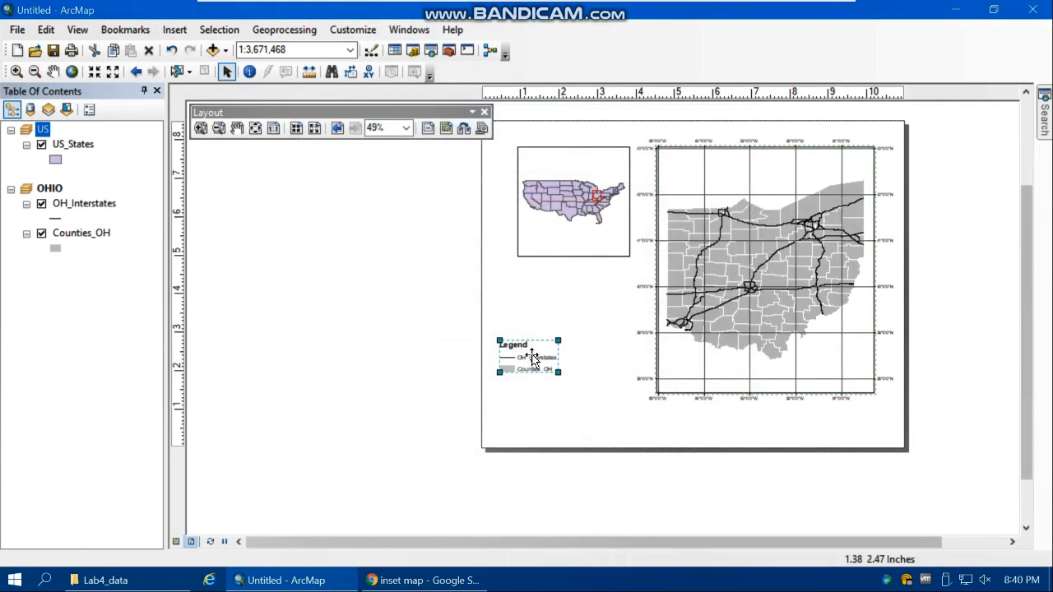
left_click_drag(535, 357, 553, 303)
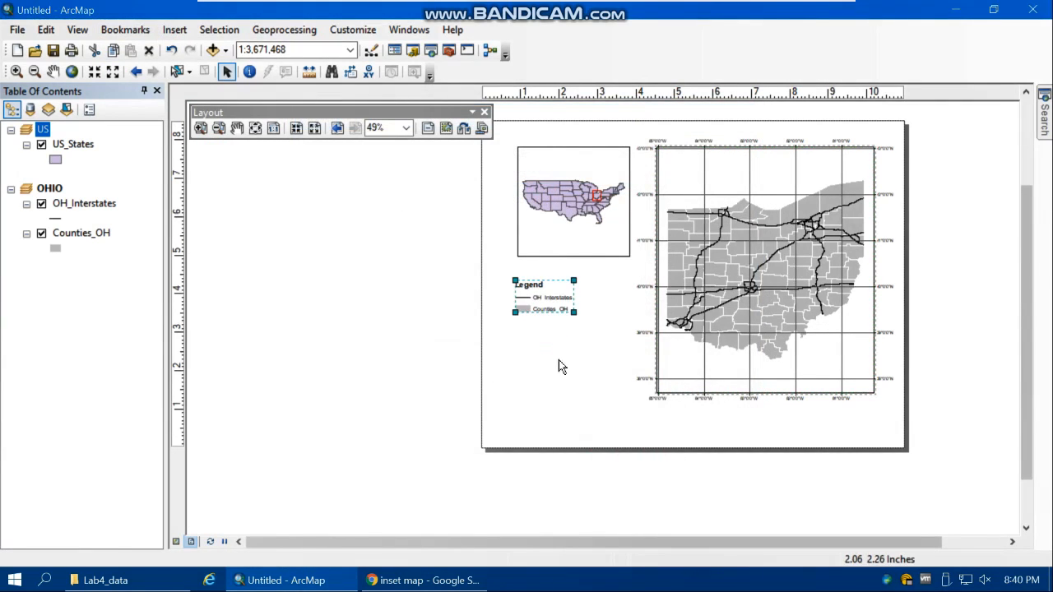
- Hide the title of the Ohio layers' legend
left_click(533, 286)
double_click(533, 285)
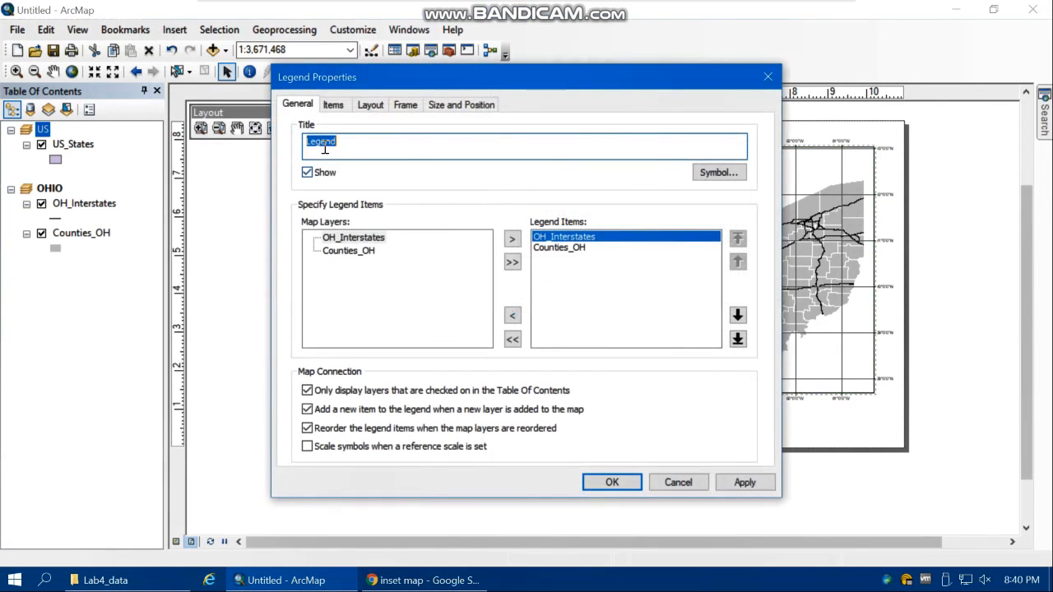
left_click(307, 171)
left_click(617, 480)
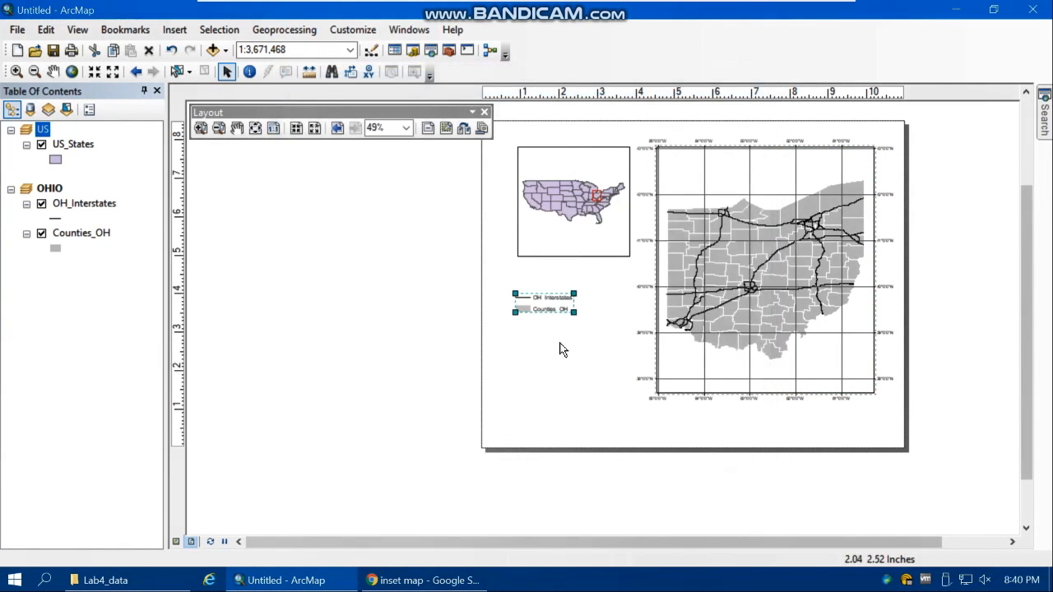
left_click(390, 308)
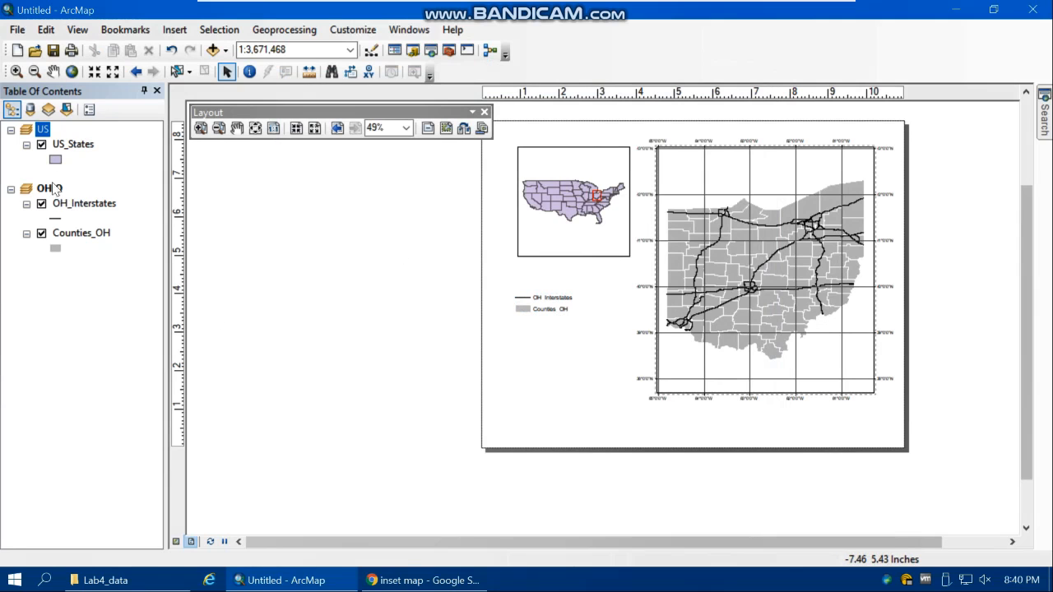
- Activate the US data frame and insert a one-column legend for US_States
right_click(44, 132)
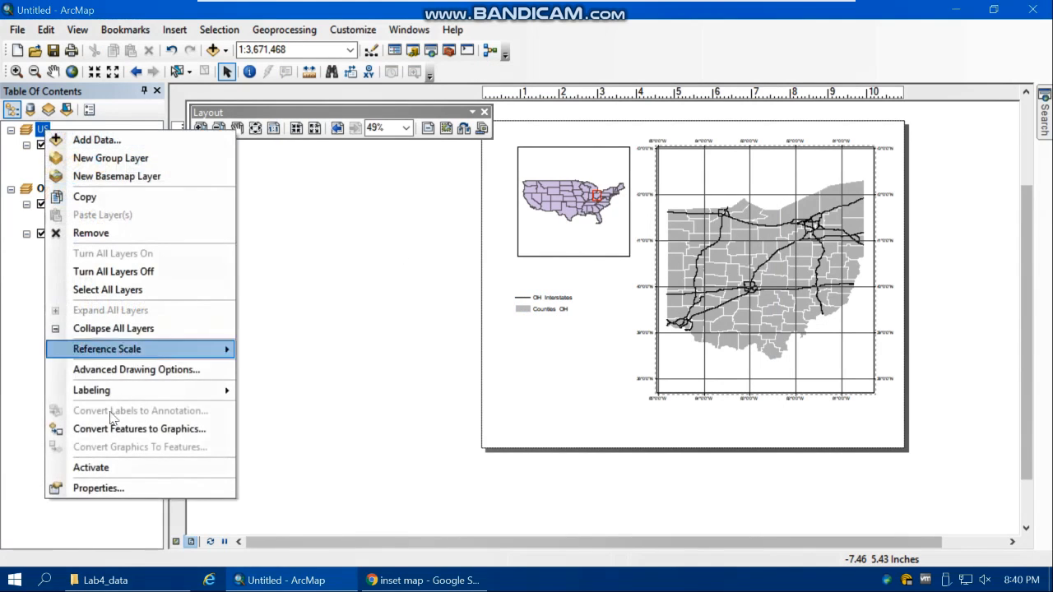
left_click(90, 466)
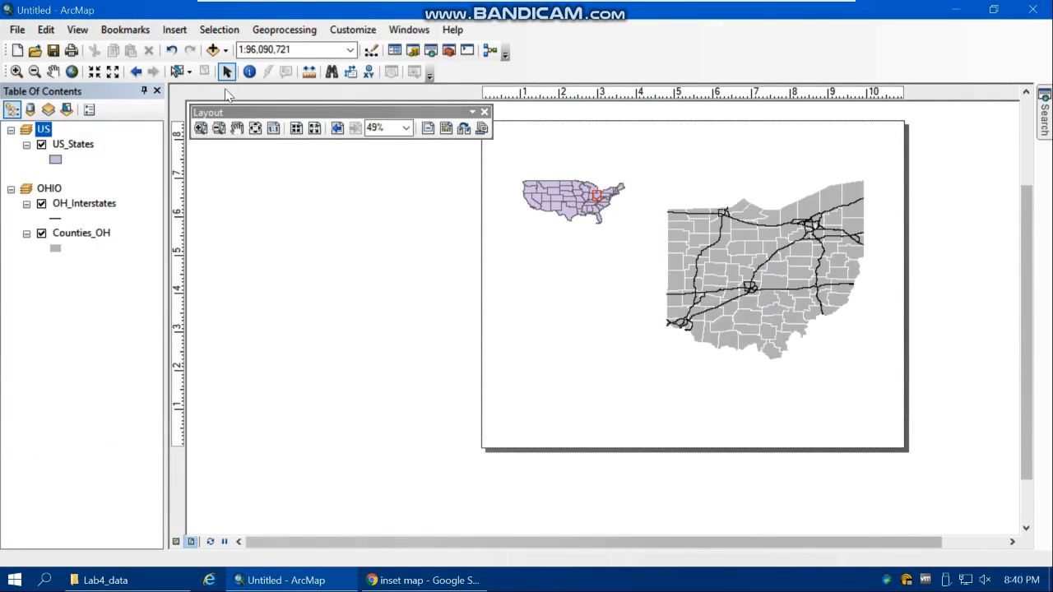
left_click(175, 29)
left_click(193, 146)
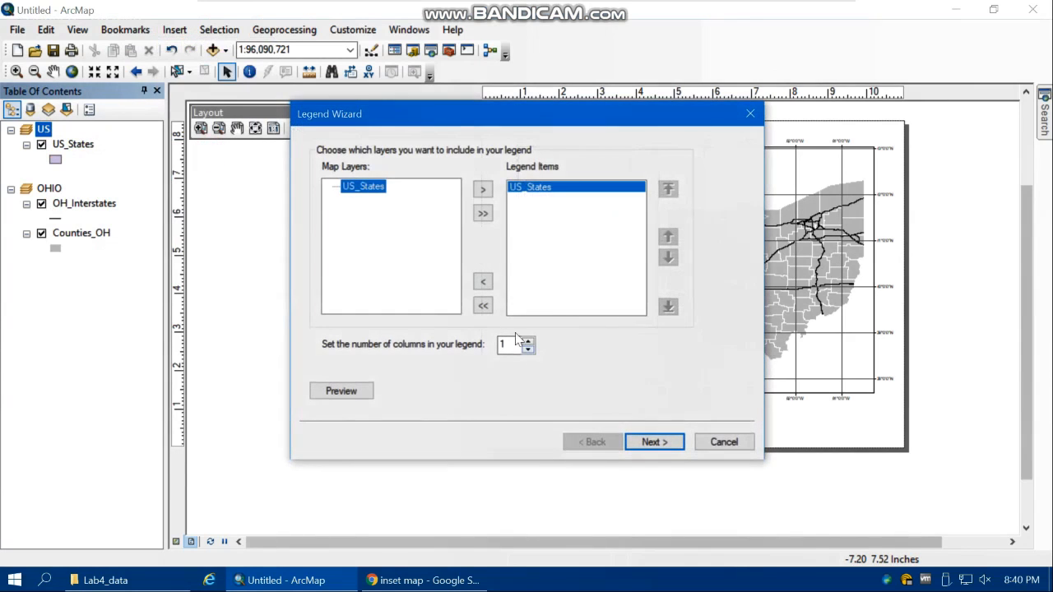
left_click(341, 390)
left_click(653, 442)
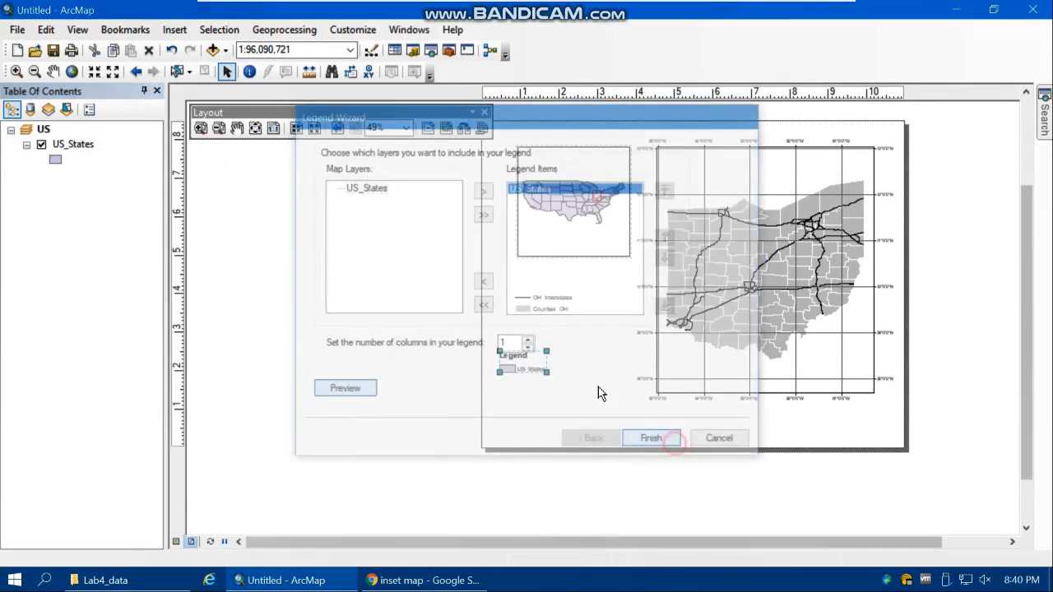
- Hide the US_States legend's title and move the legend directly beneath the Ohio legend entries
right_click(519, 361)
left_click(517, 362)
double_click(517, 361)
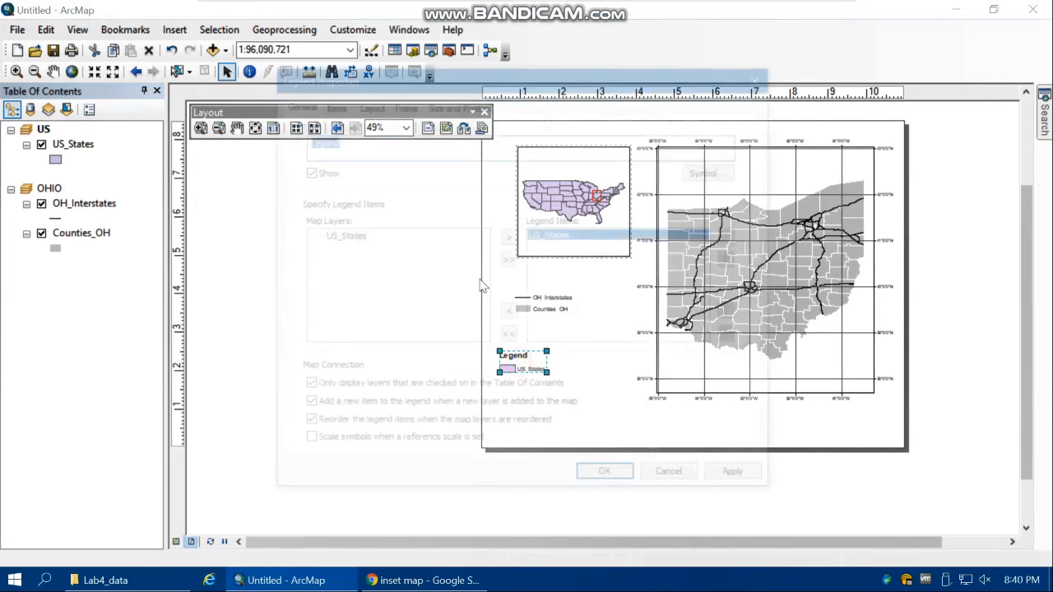
left_click(321, 174)
left_click(612, 482)
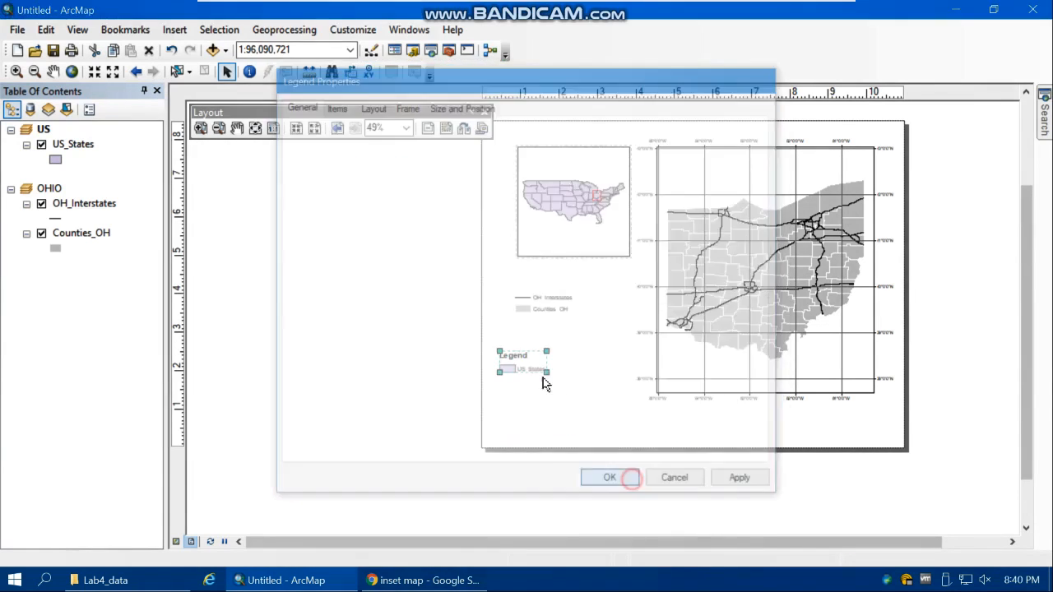
mouse_move(557, 339)
left_mouse_down()
mouse_move(561, 323)
mouse_move(549, 324)
left_mouse_up()
left_click(611, 302)
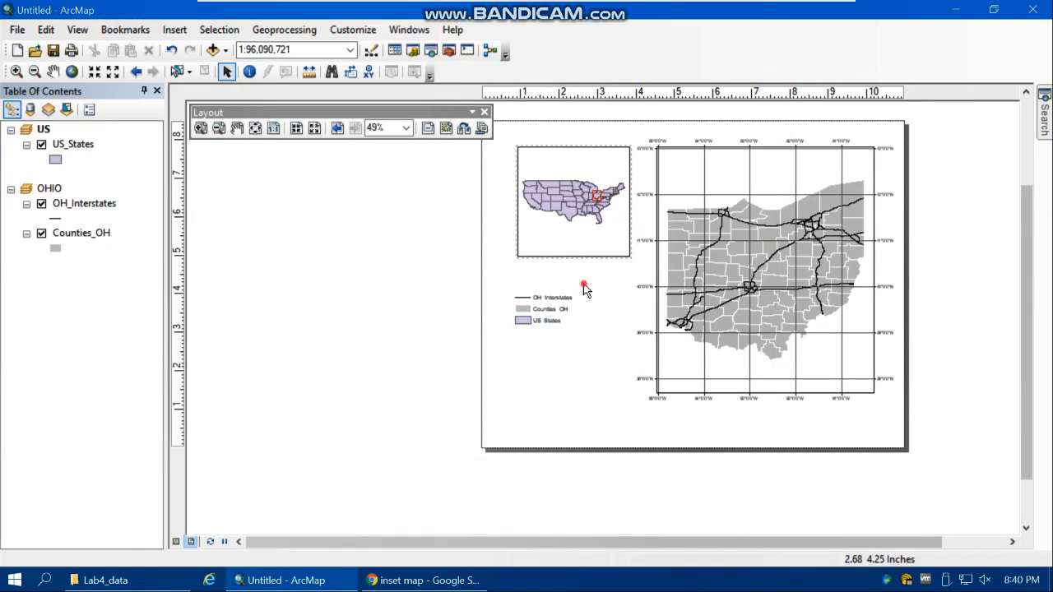
- Move both legends together to the lower-left corner of the layout page
left_click_drag(583, 283, 509, 333)
left_click_drag(538, 300, 518, 406)
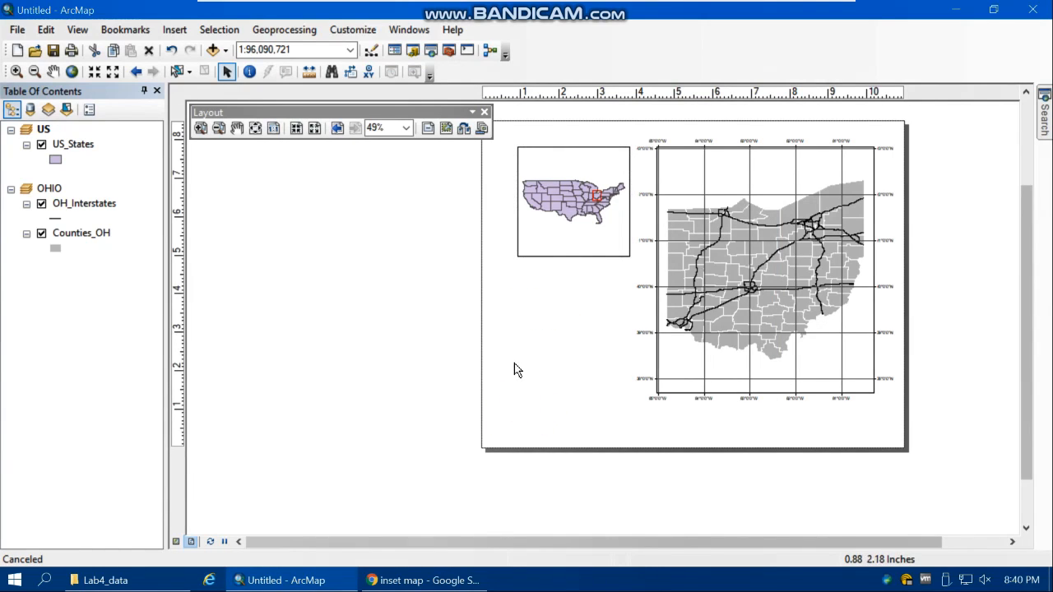
left_click(563, 403)
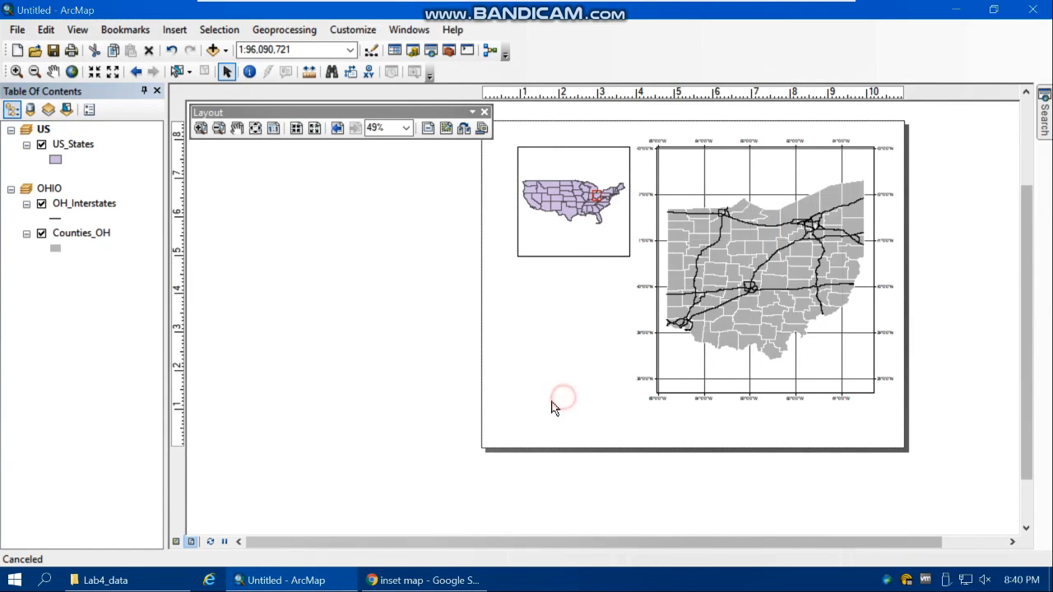
left_click(436, 347)
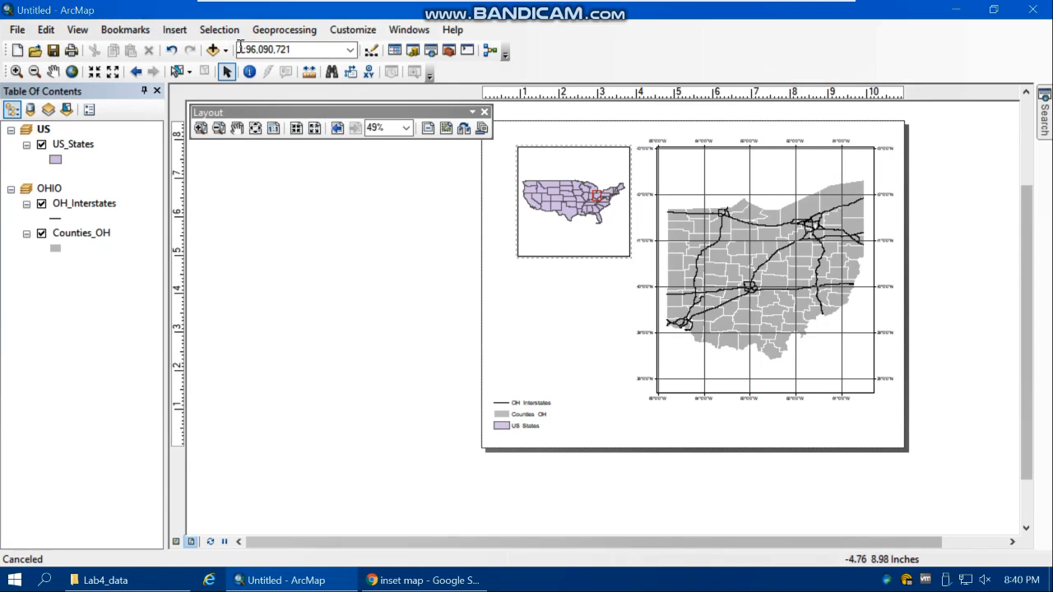
- Start inserting another map element into the layout
left_click(174, 30)
left_click(175, 32)
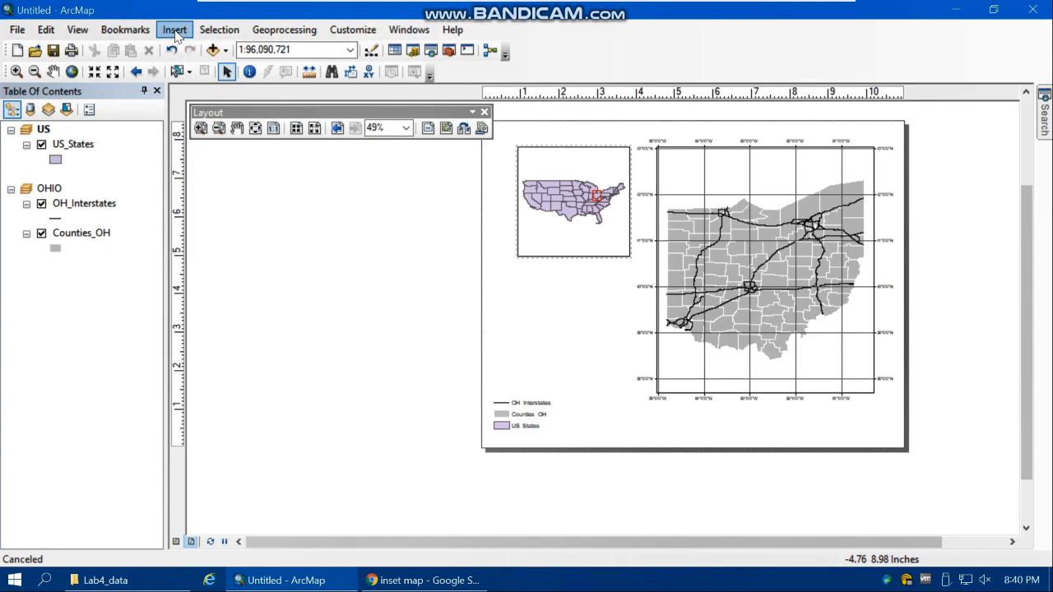